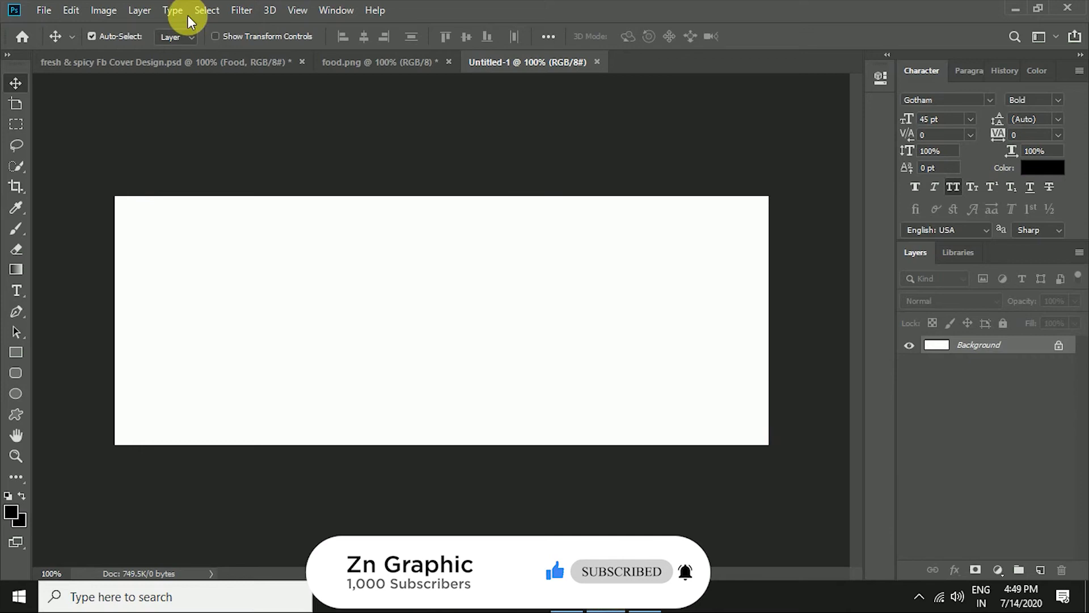
Confirm the canvas is 820 × 312 px in the Image Size dialog.
click(104, 11)
click(120, 129)
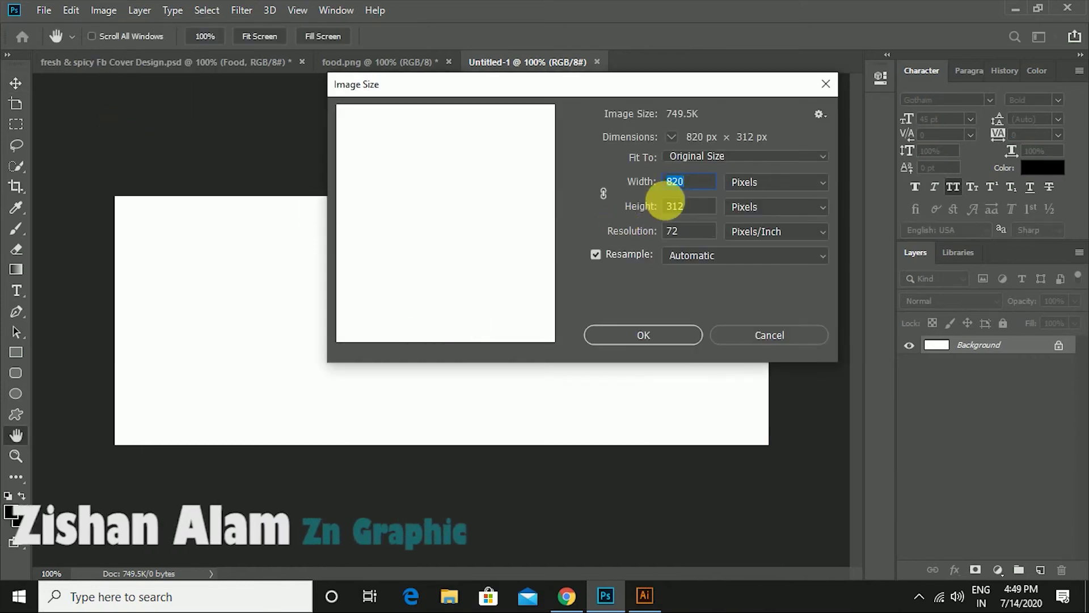
key(Tab)
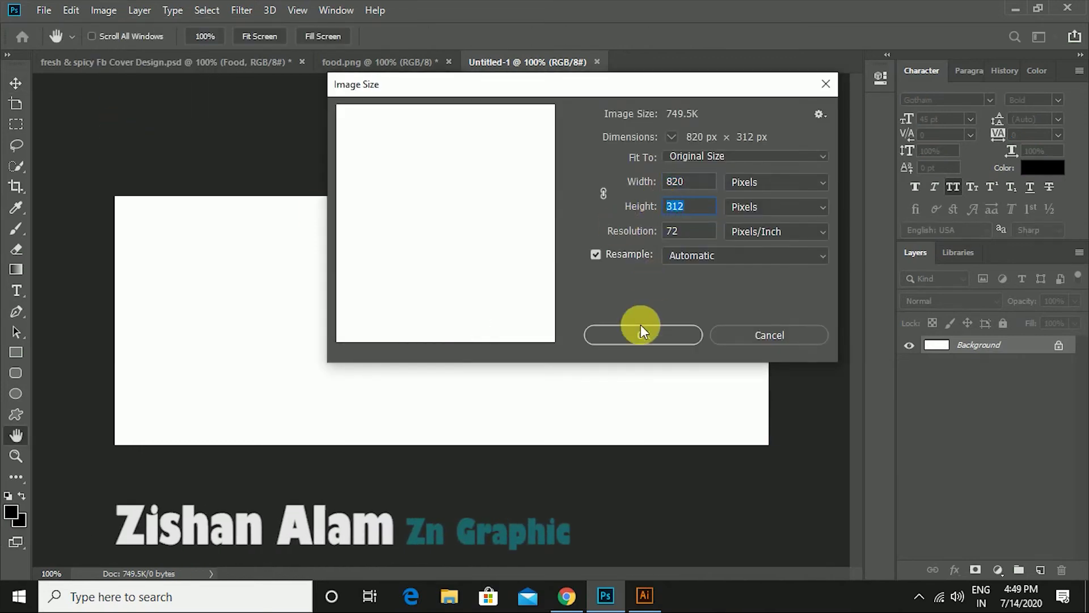
click(640, 334)
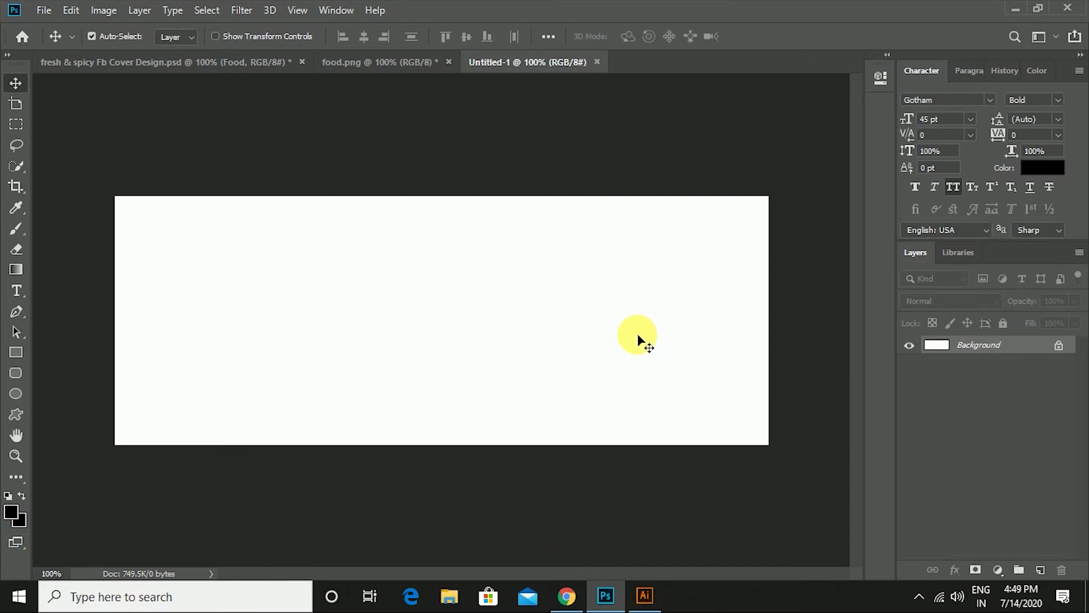
Unlock the Background as Layer 0 and add a Gradient Overlay effect.
click(1059, 345)
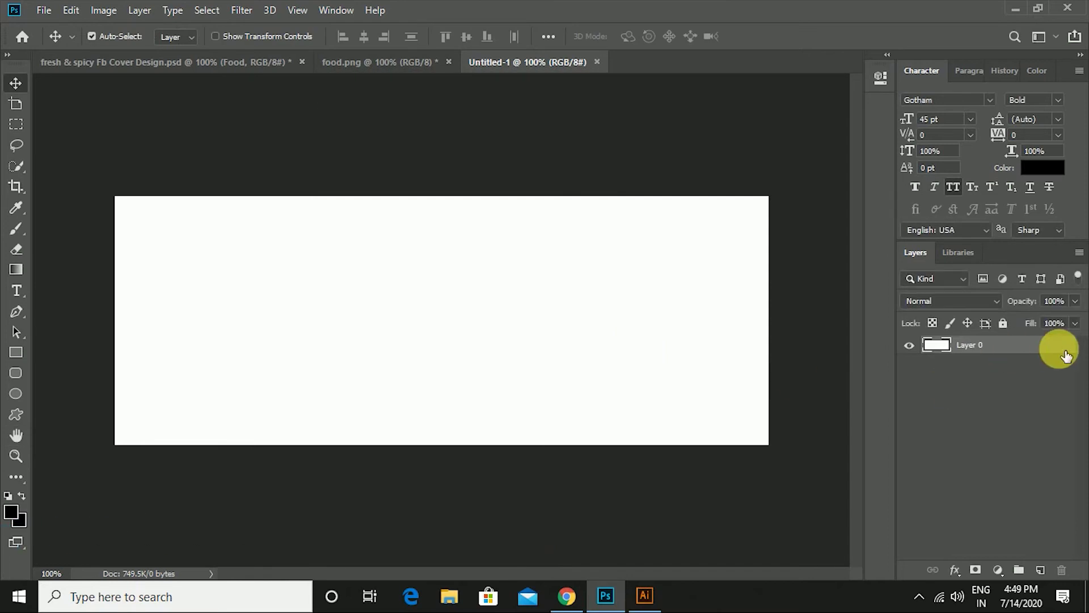
click(956, 569)
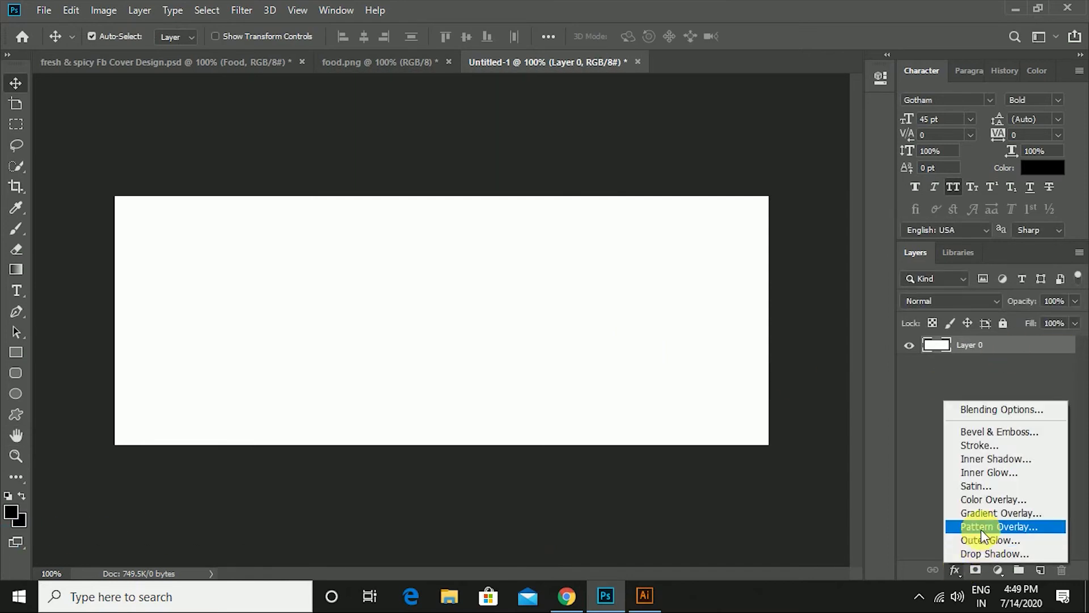
click(979, 514)
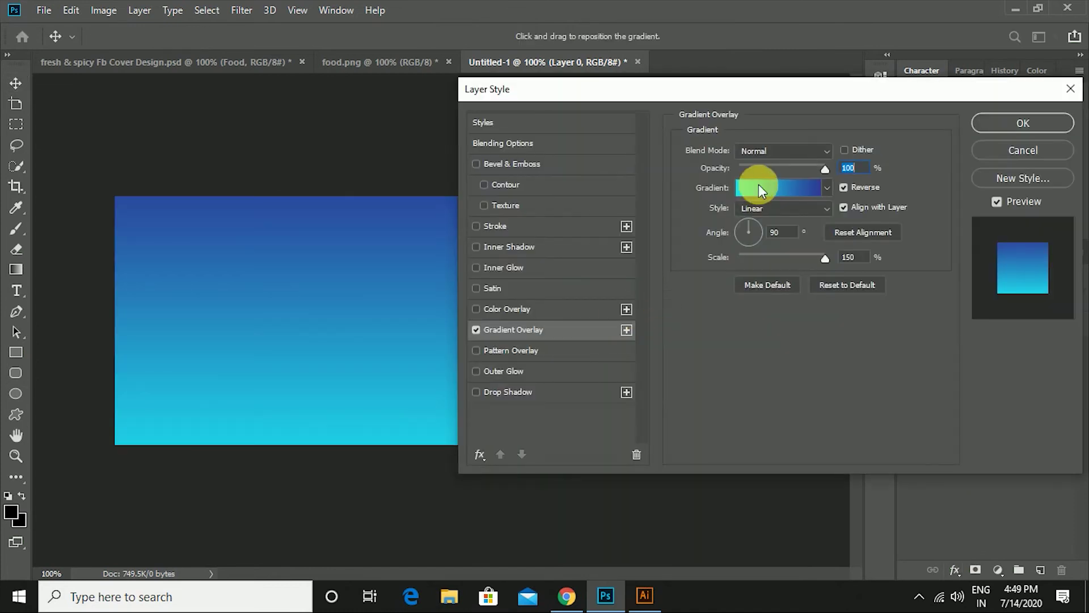
Set the gradient stops to #2d3a97 and #1de8f3 and apply the overlay.
click(758, 185)
click(714, 463)
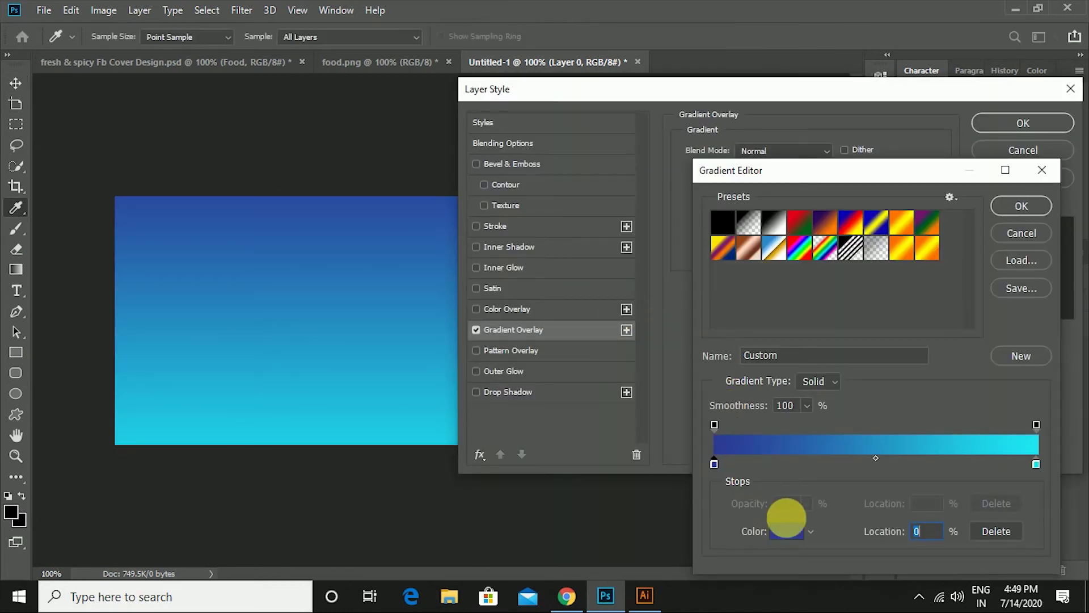
click(790, 530)
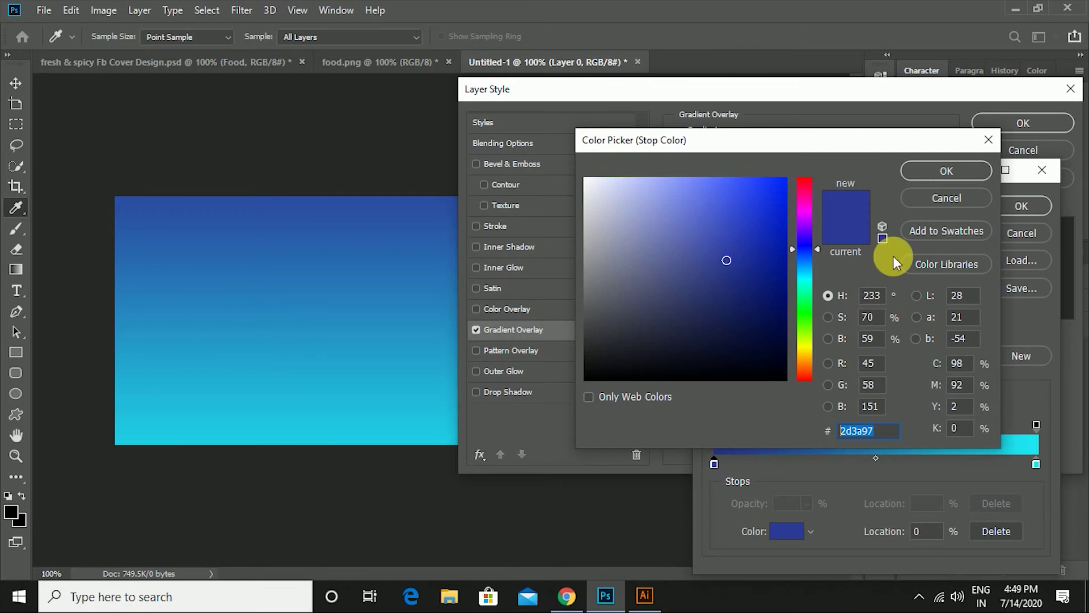
click(946, 171)
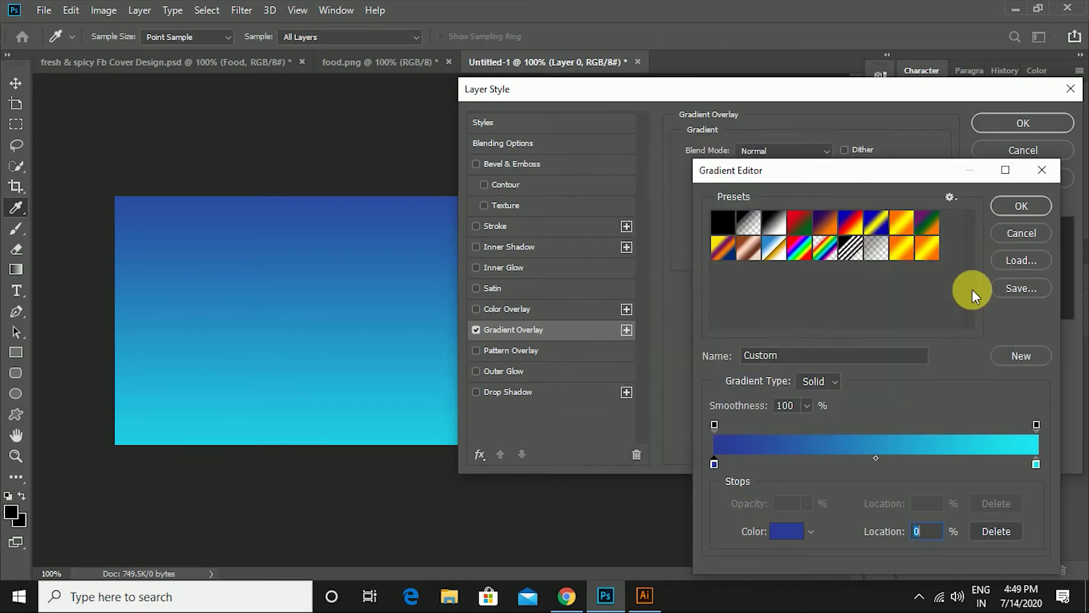
click(1036, 464)
click(787, 531)
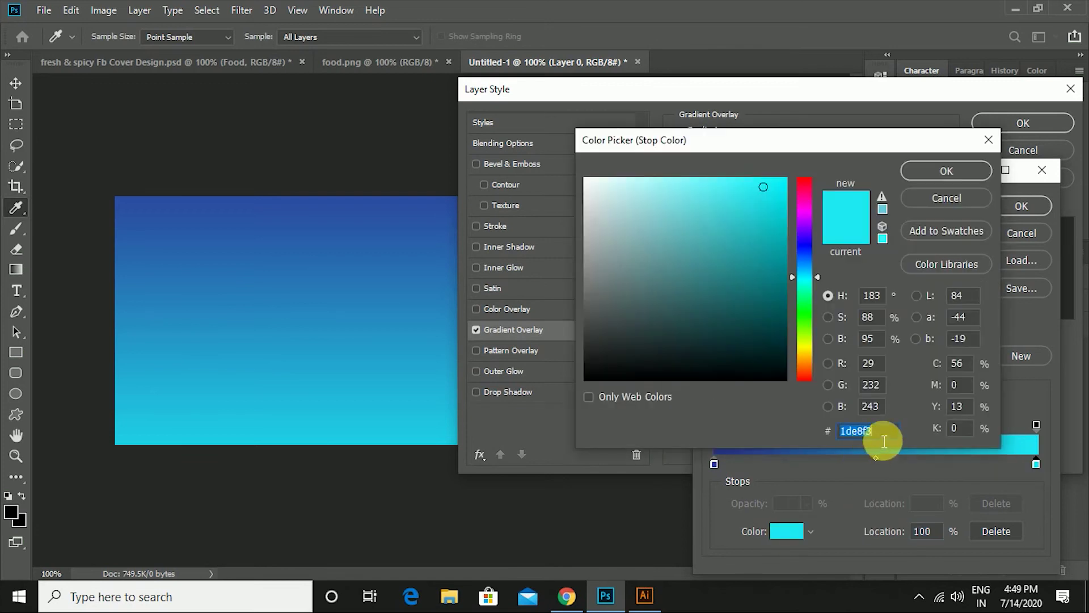
click(956, 171)
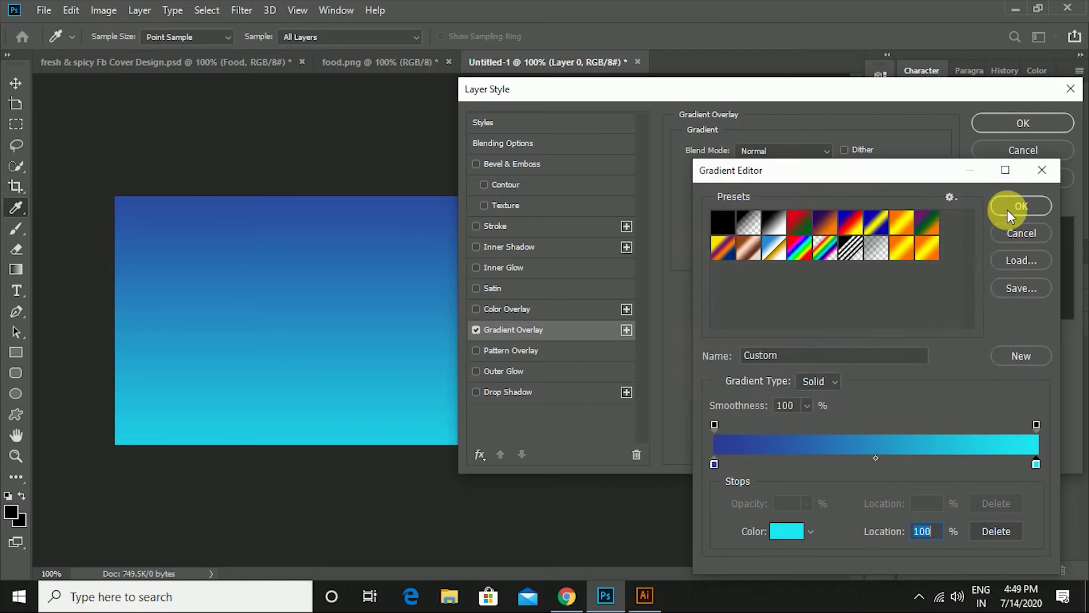
click(1008, 209)
drag(608, 100, 645, 98)
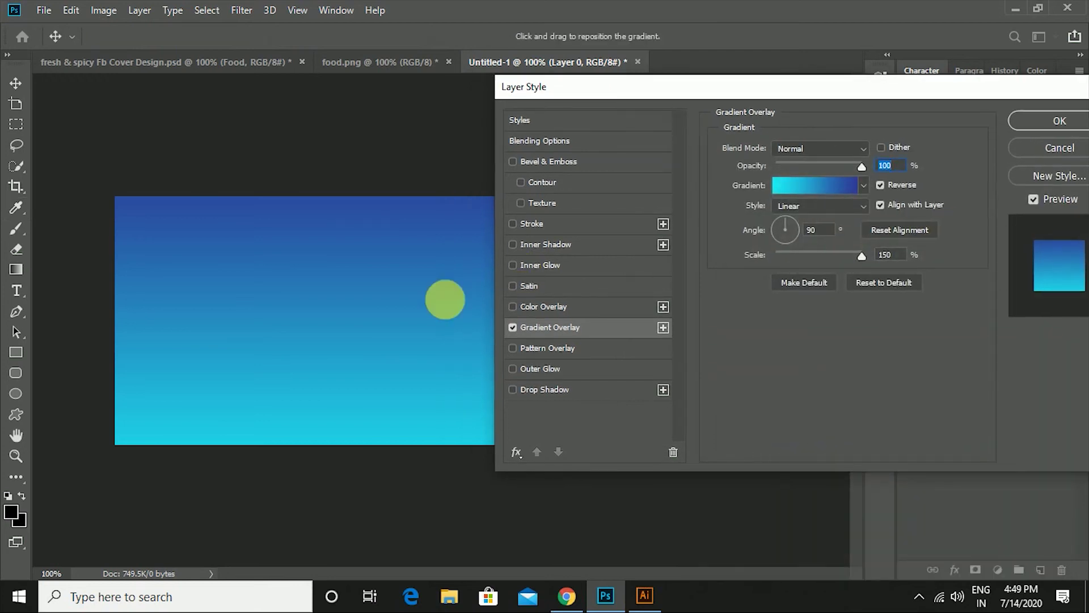
click(1018, 127)
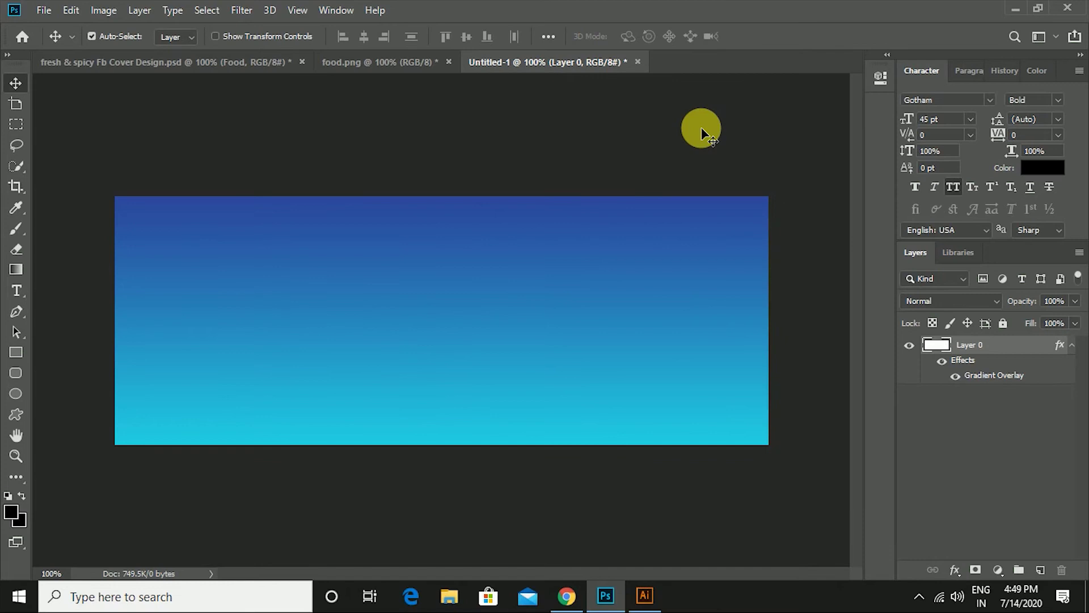
Drag the plate from food.png into the cover, scale it to 79%, and move it right.
click(409, 59)
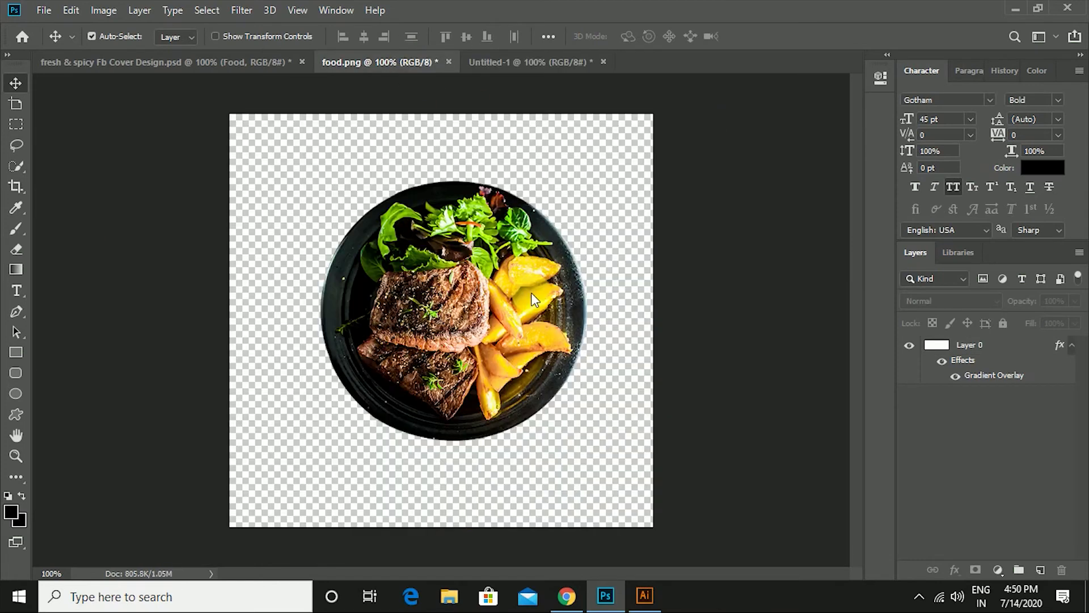
mouse_move(531, 294)
mouse_down()
mouse_move(544, 126)
mouse_move(497, 317)
mouse_up()
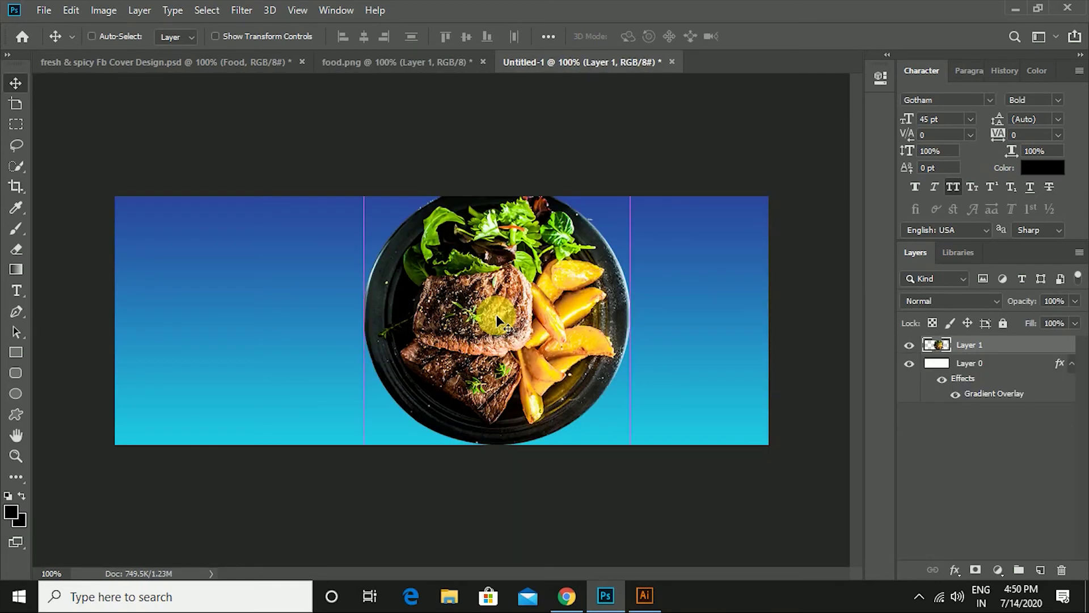
key(ctrl+t)
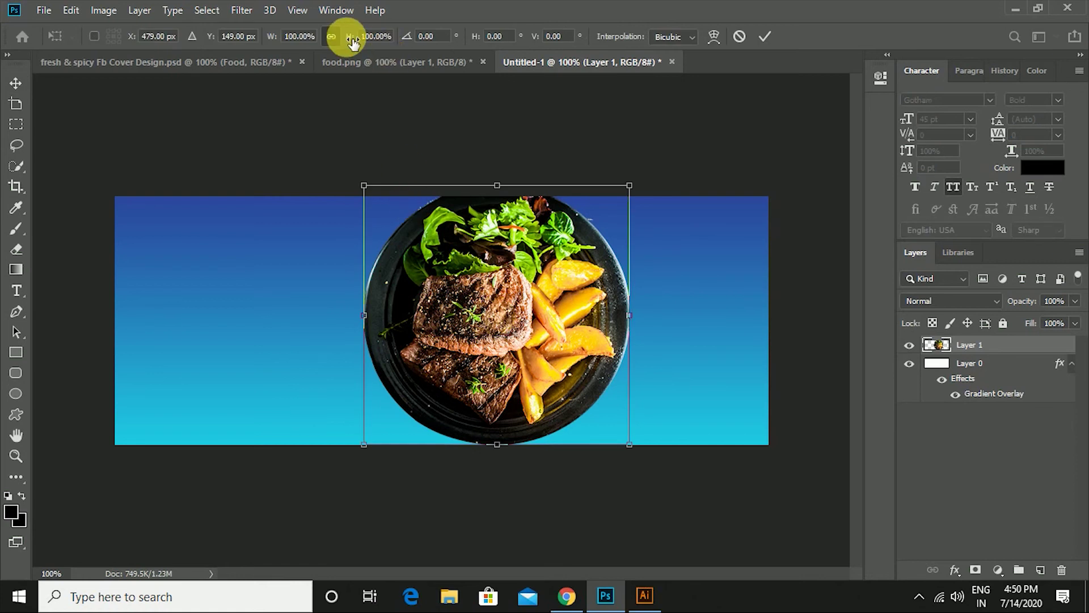
drag(352, 42, 336, 40)
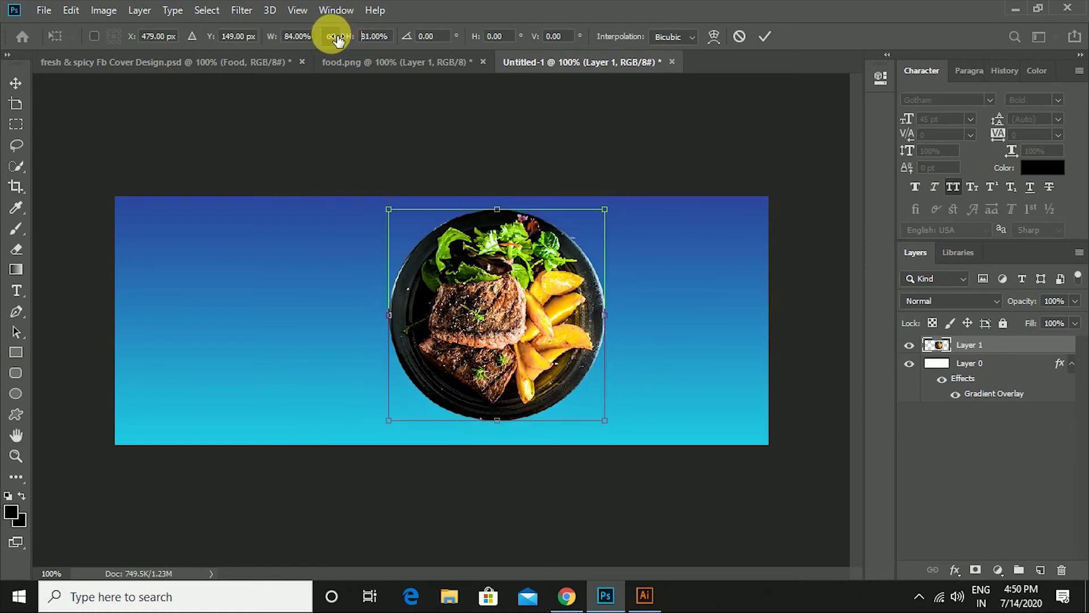
click(331, 36)
drag(509, 327, 660, 328)
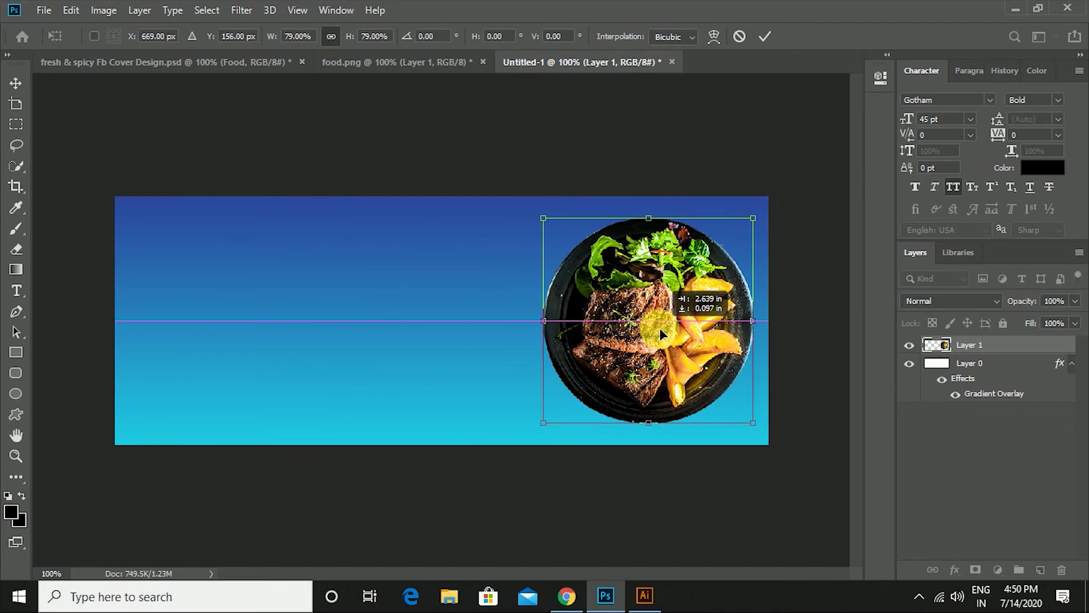
click(765, 37)
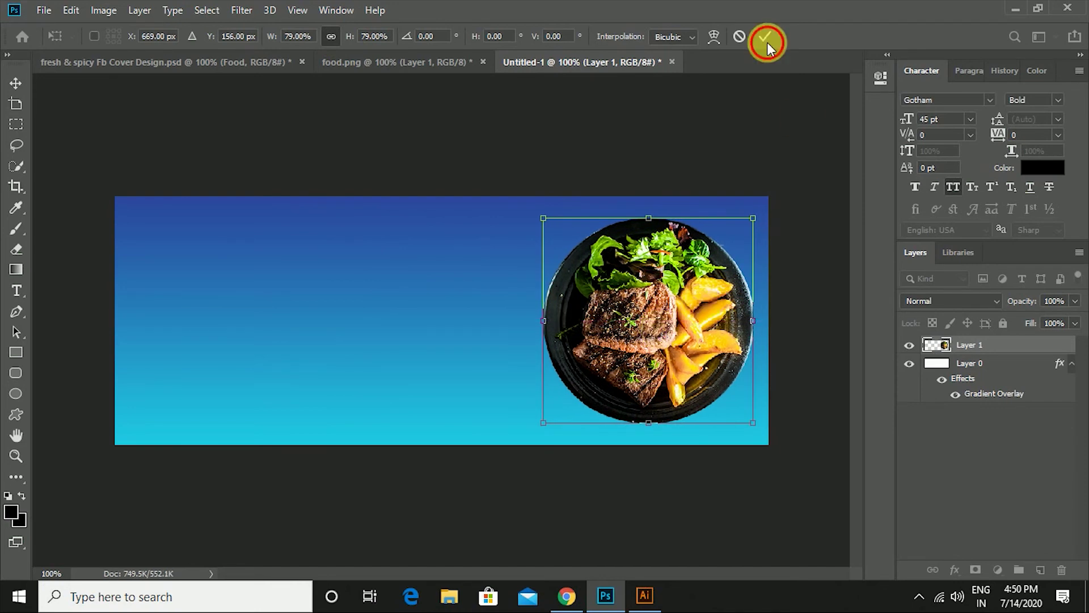
click(767, 117)
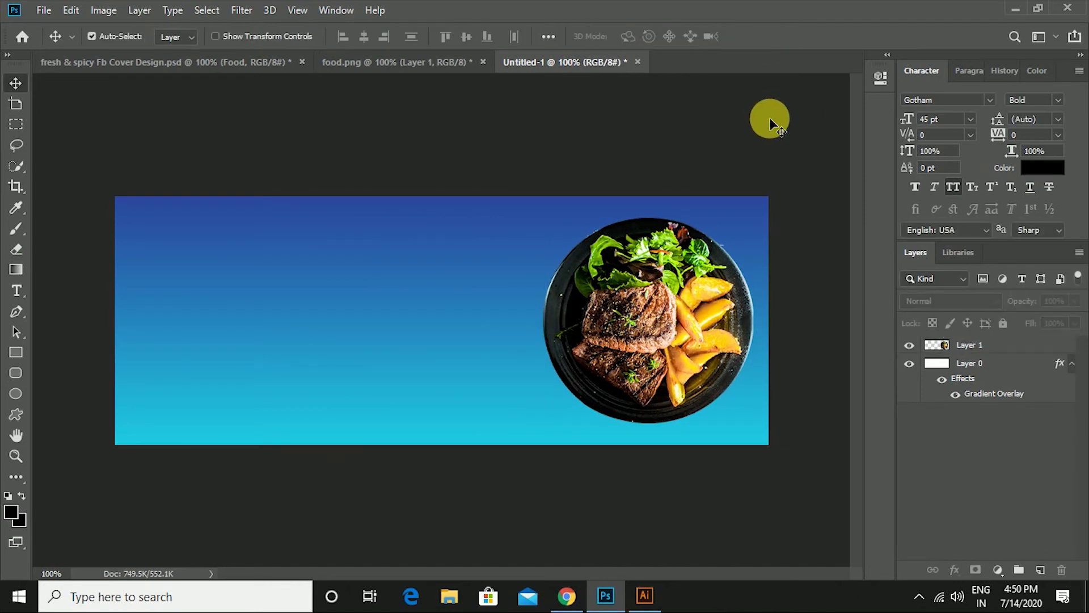
Start a pen-drawn wave shape, curving it down beside the plate's left edge.
click(17, 312)
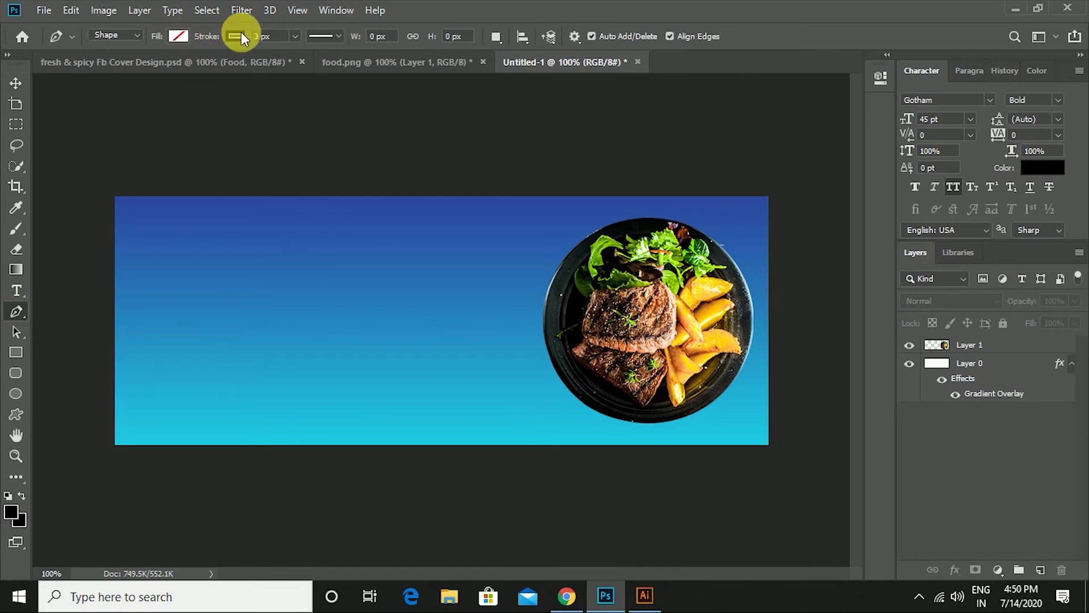
click(769, 198)
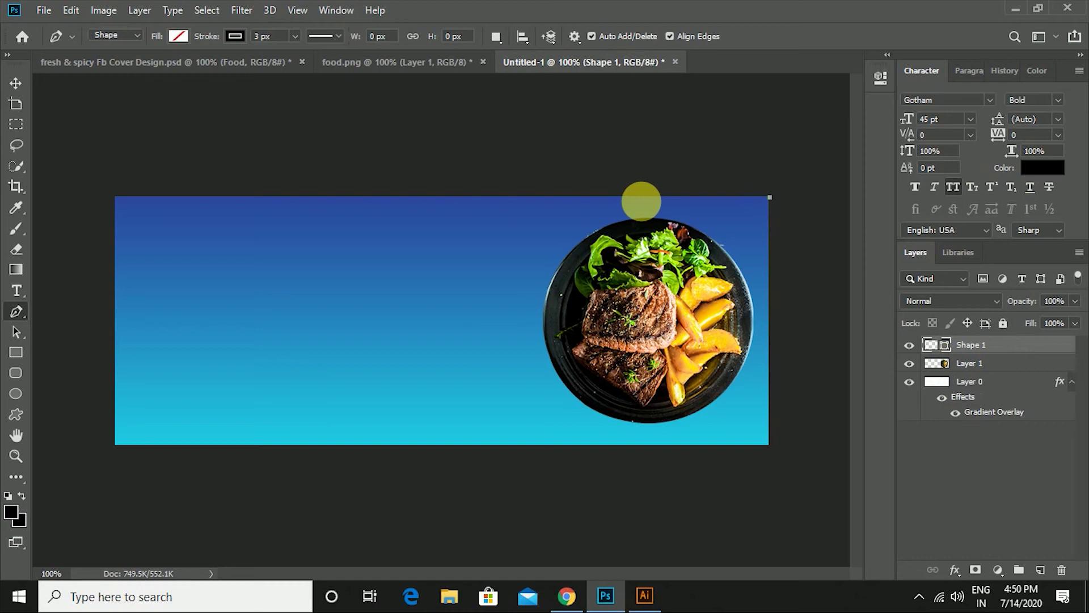
click(564, 198)
mouse_move(555, 267)
mouse_down()
mouse_move(607, 285)
mouse_move(595, 290)
mouse_move(590, 272)
mouse_move(656, 280)
mouse_up()
key(ctrl+z)
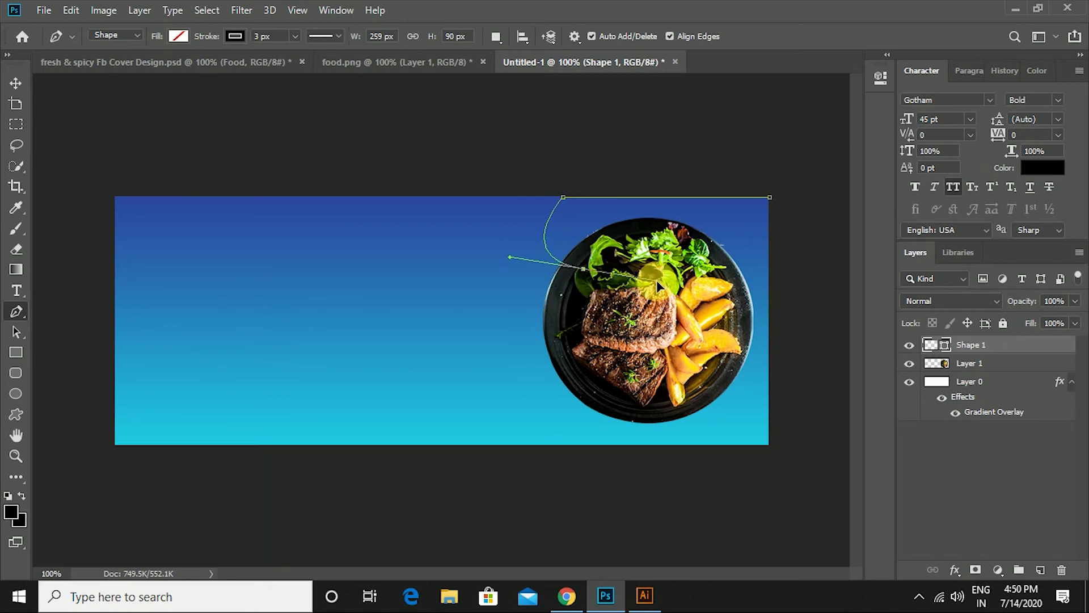
key(ctrl+z)
click(574, 297)
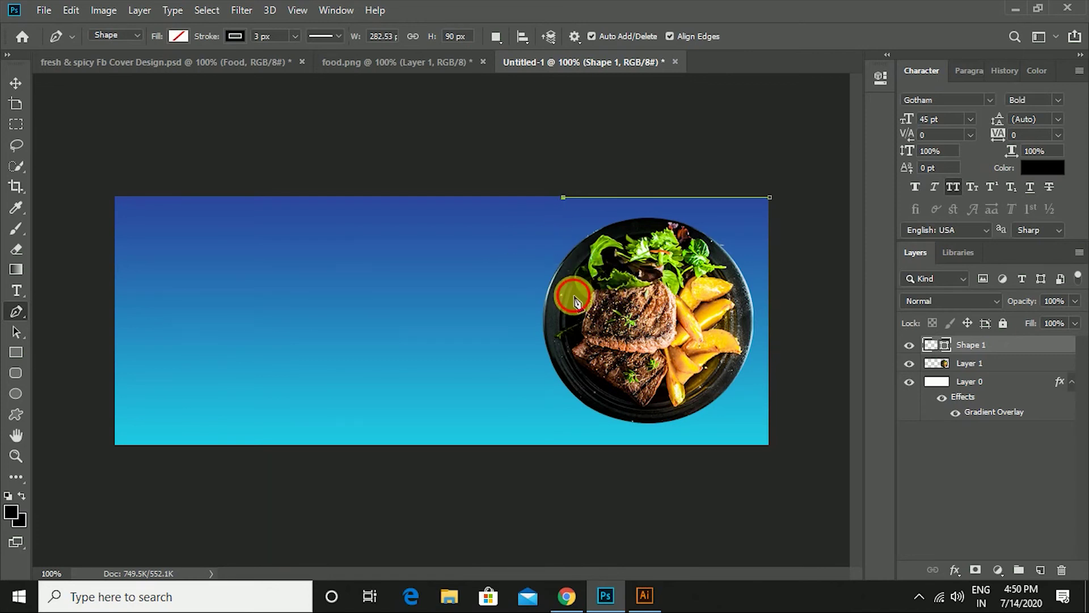
drag(574, 297, 659, 321)
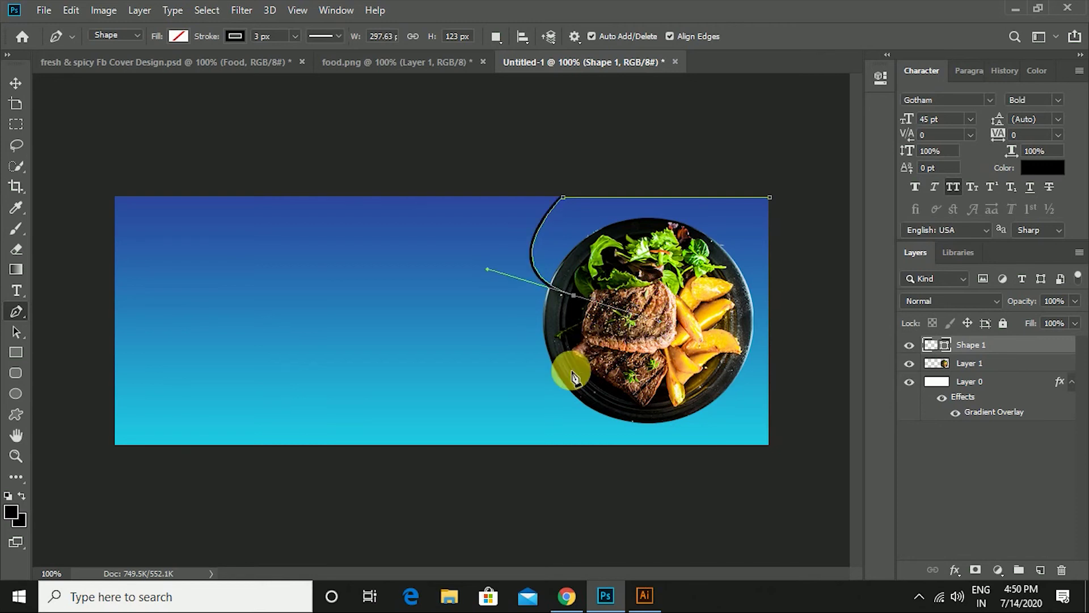
Extend the wave below the plate and close it around the right side.
mouse_move(600, 393)
mouse_down()
mouse_move(567, 420)
mouse_move(573, 466)
mouse_move(563, 478)
mouse_up()
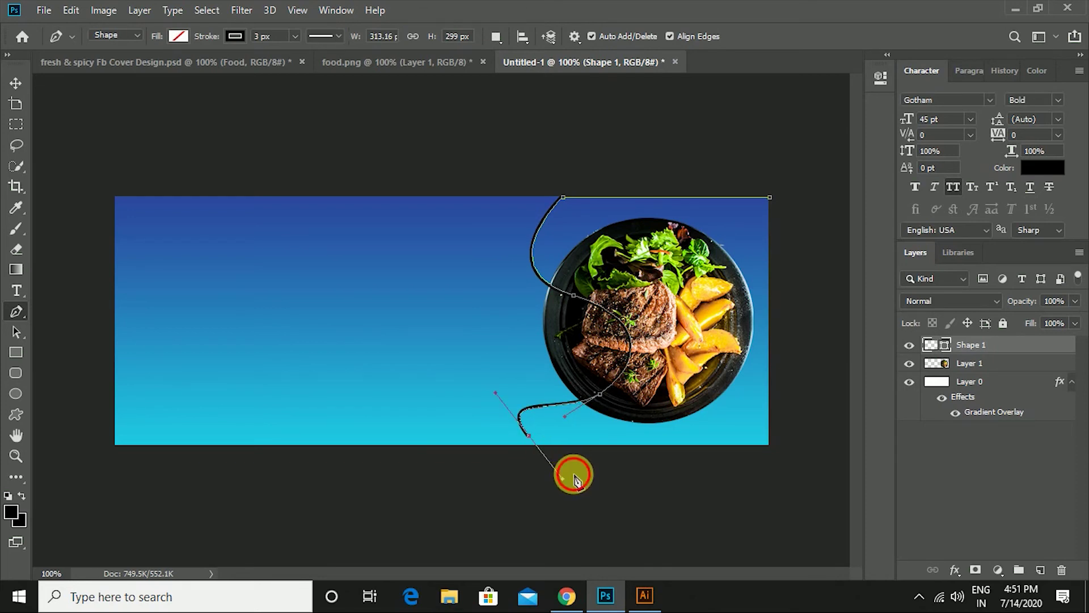
click(573, 473)
click(672, 474)
click(818, 466)
click(802, 253)
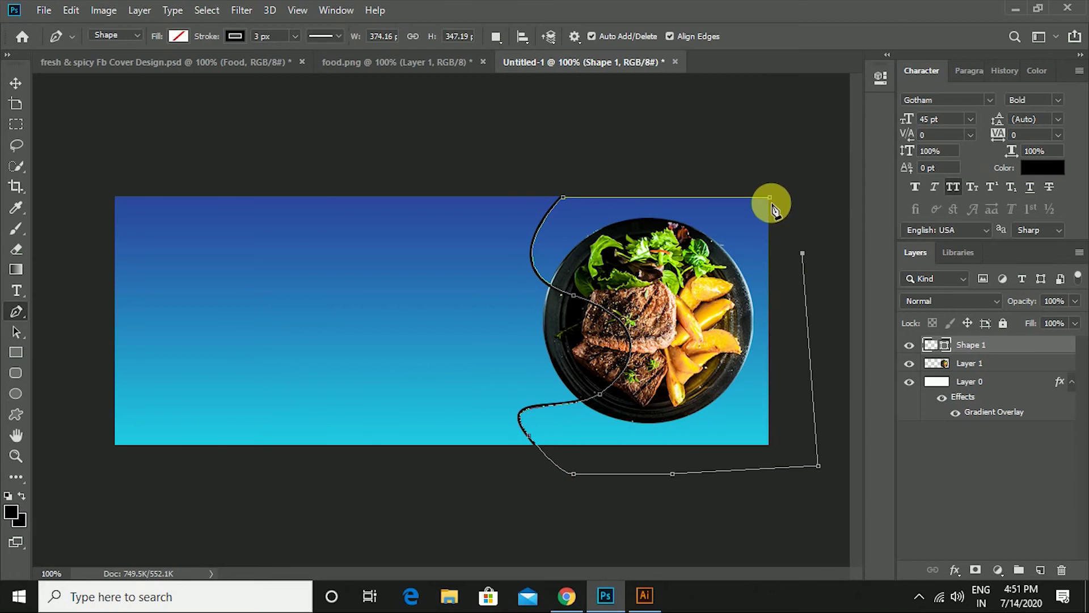
click(800, 197)
click(769, 198)
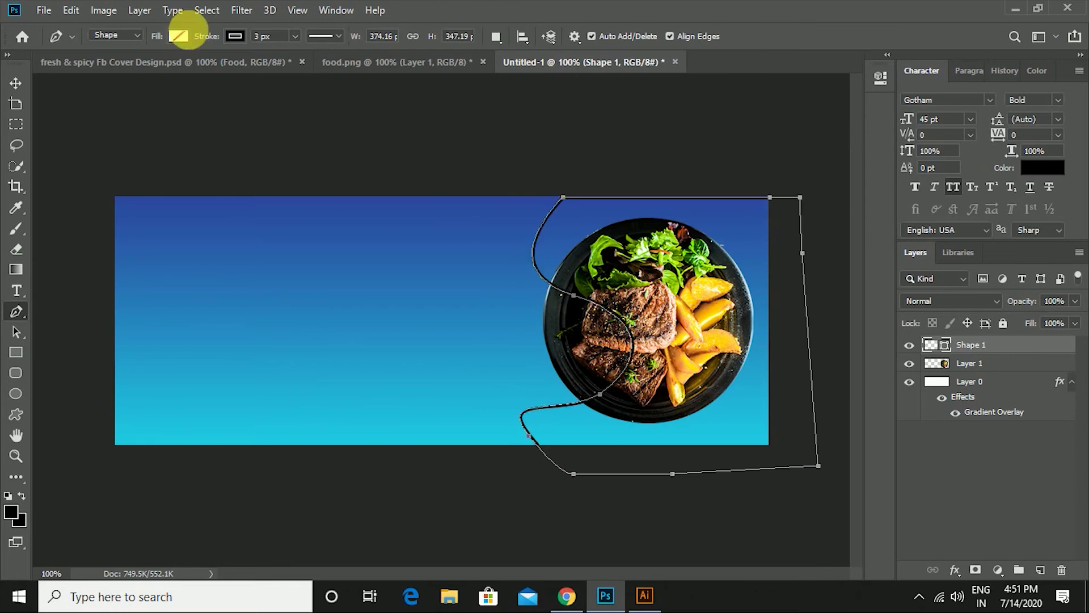
Fill the wave shape with orange from the recent swatches.
click(179, 36)
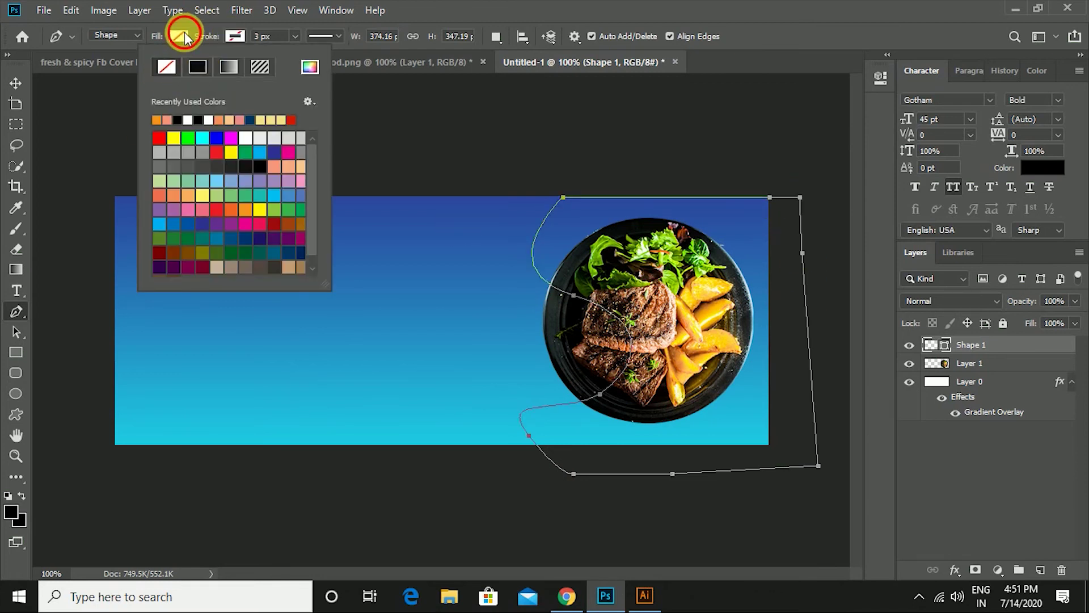
click(185, 32)
click(101, 120)
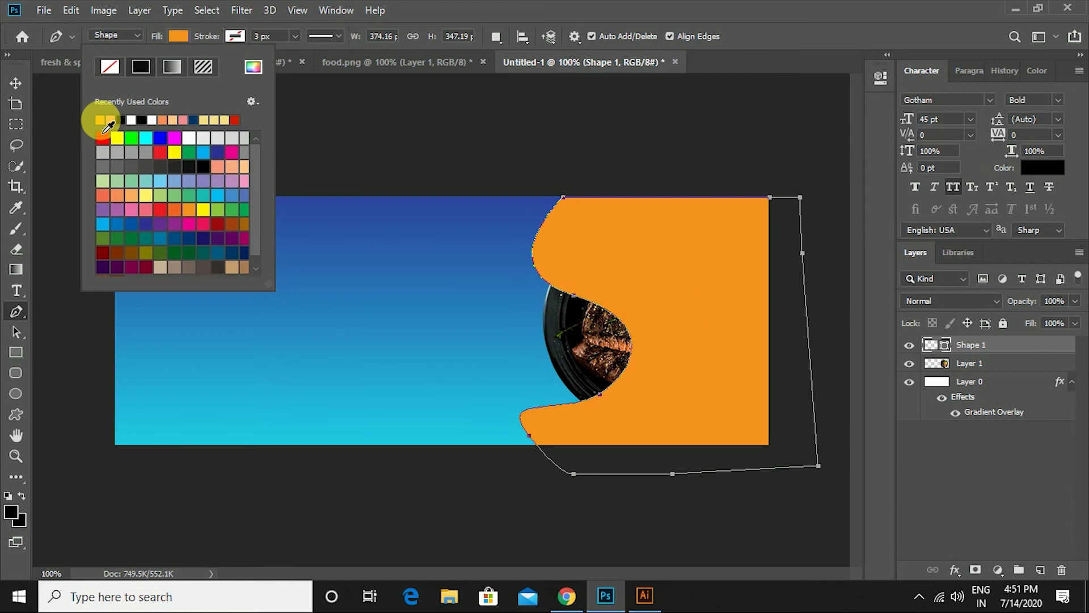
click(13, 82)
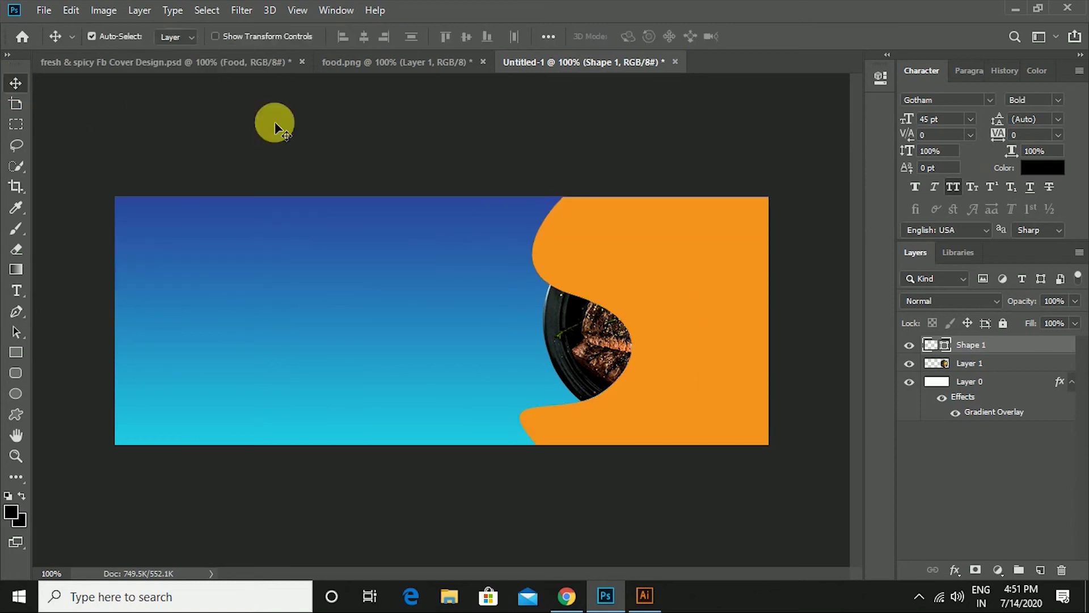
Move the plate above the orange wave, nudge it left, and add a 57% drop shadow.
drag(956, 346, 982, 387)
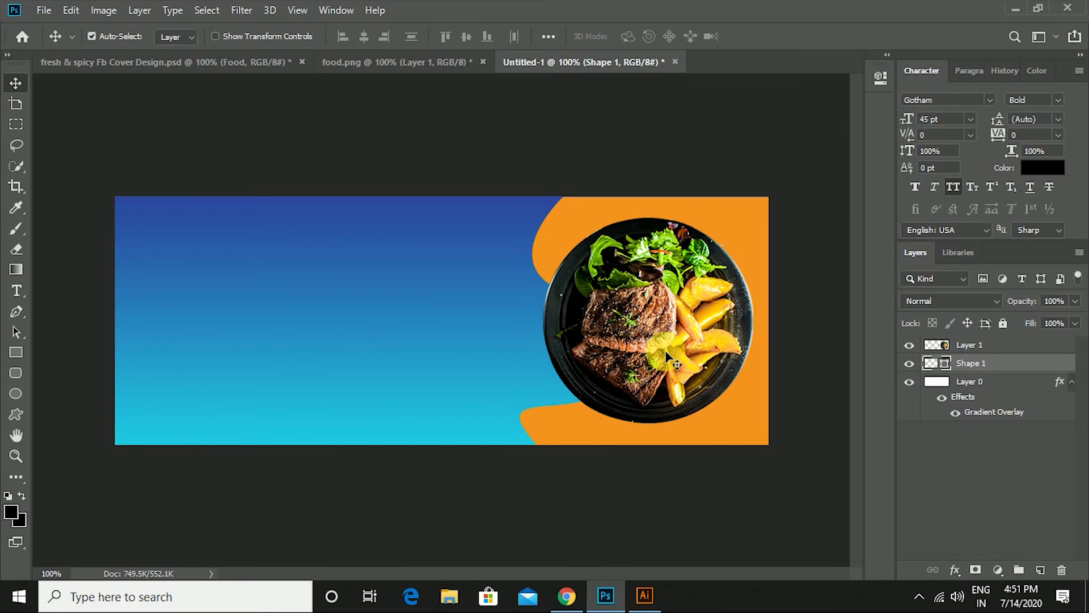
drag(667, 352, 653, 349)
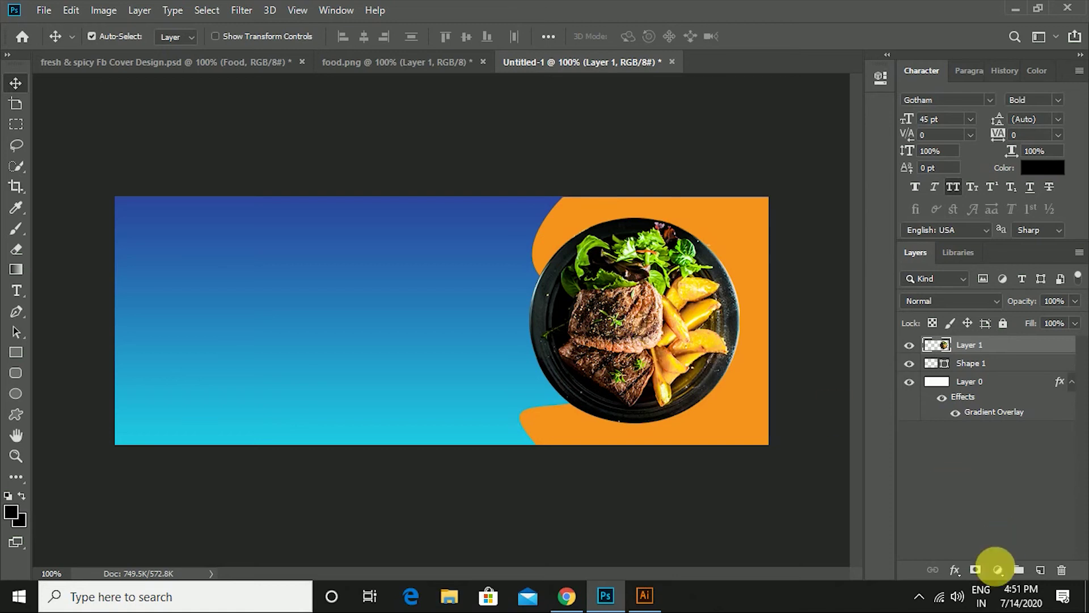
click(956, 570)
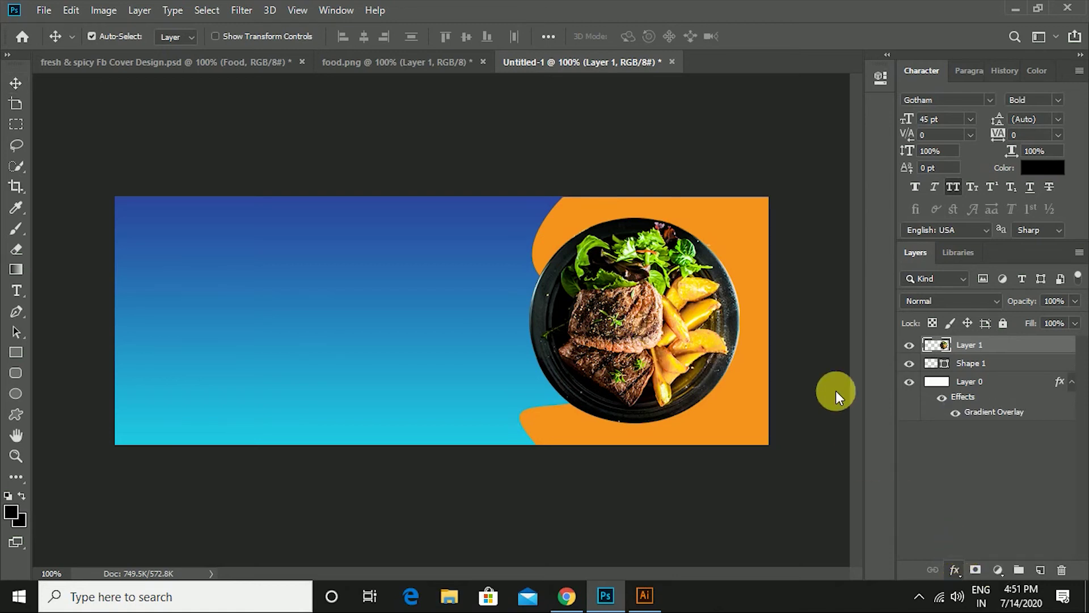
drag(644, 84, 38, 124)
drag(199, 206, 213, 207)
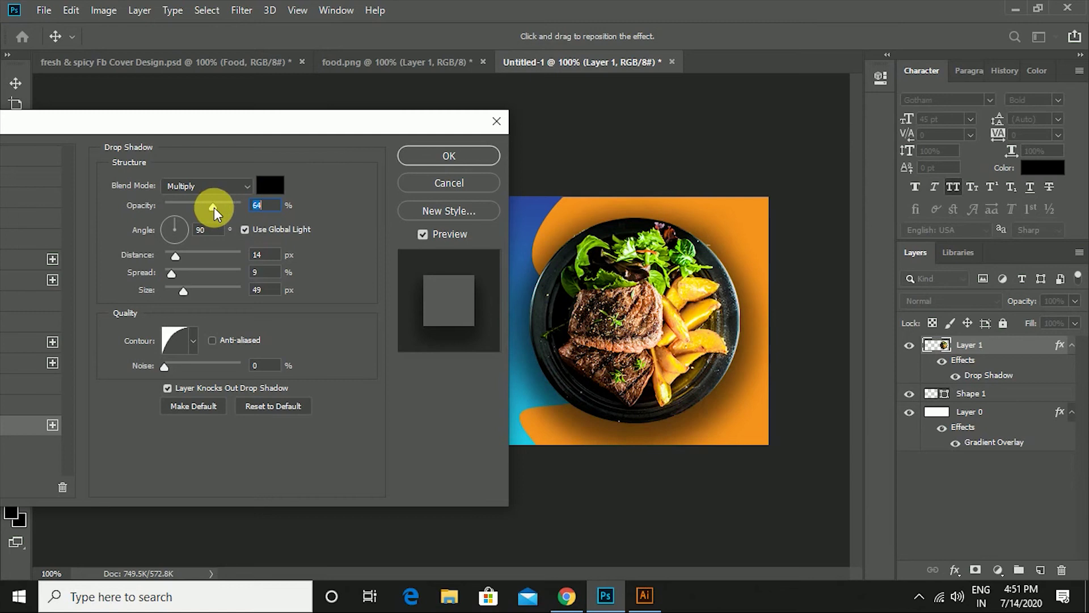
drag(213, 209, 209, 210)
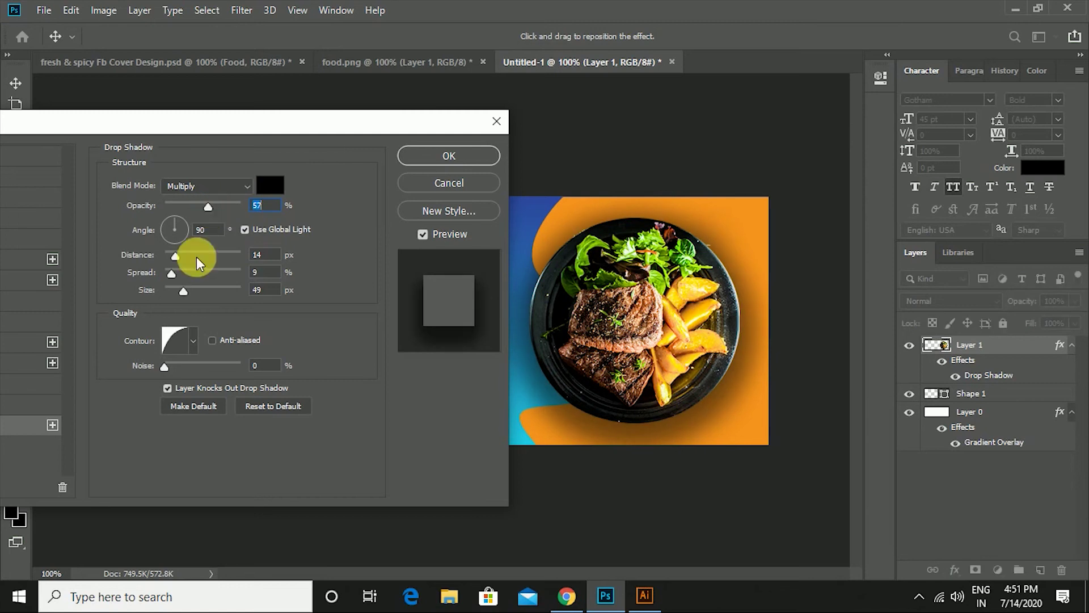
click(447, 161)
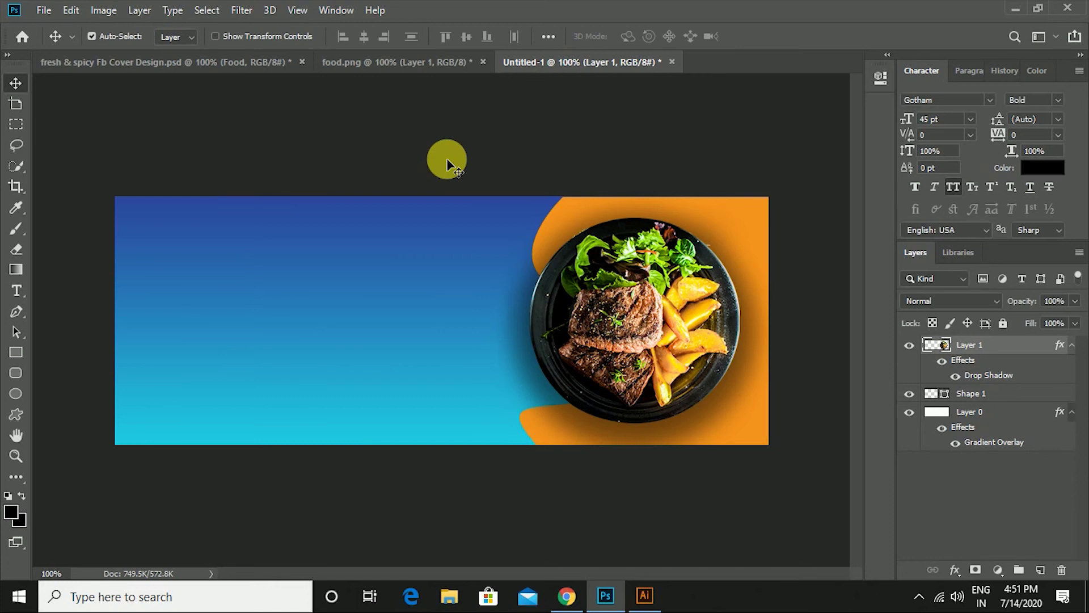
click(448, 163)
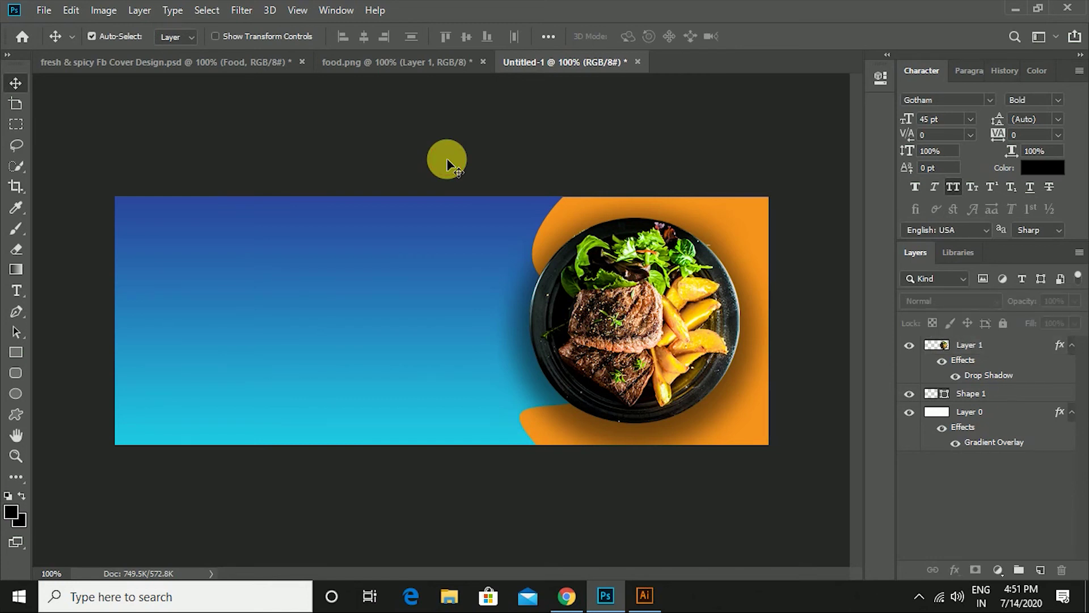
click(10, 290)
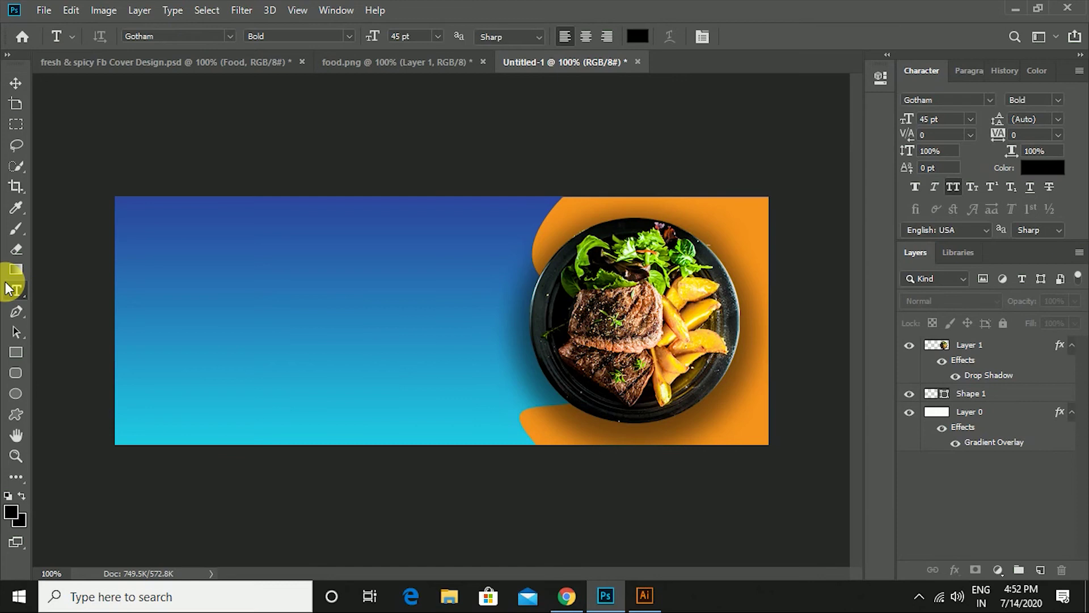
Set the type to 18 pt Gotham Medium in the Character panel.
click(918, 121)
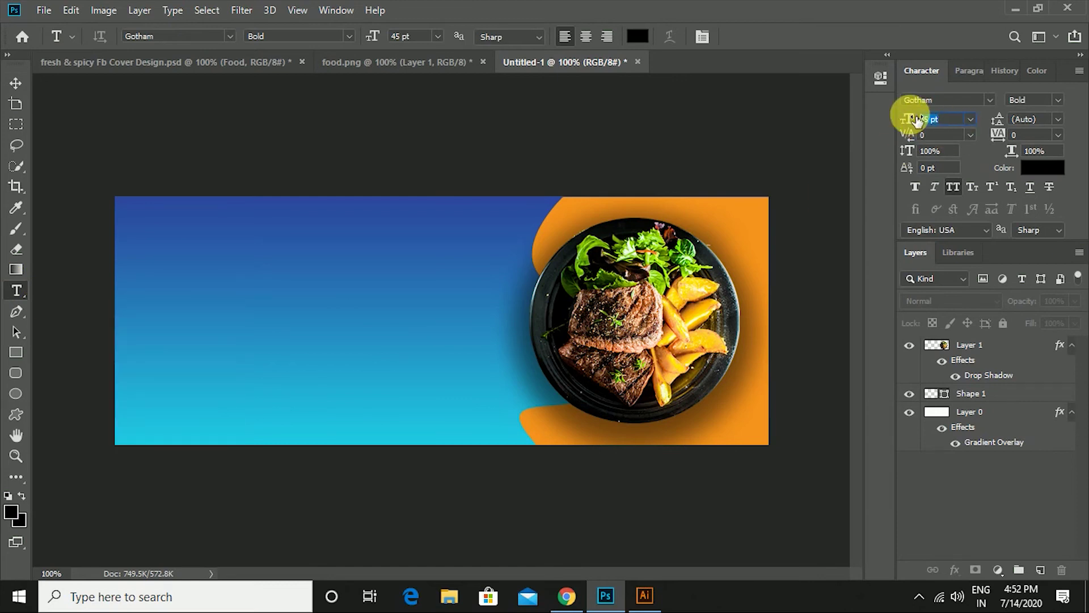
text(8)
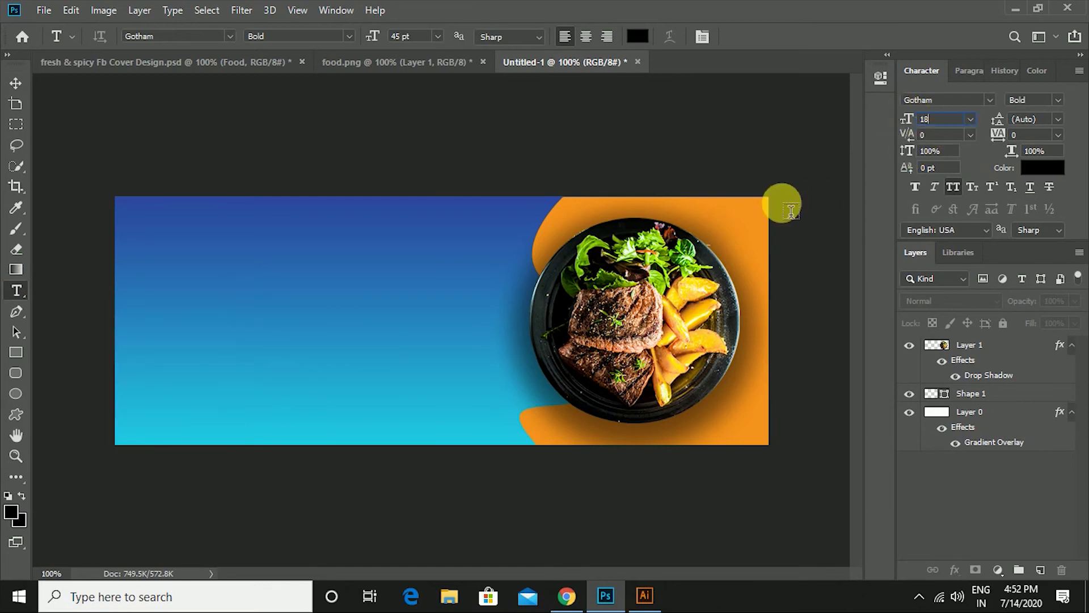
click(1058, 102)
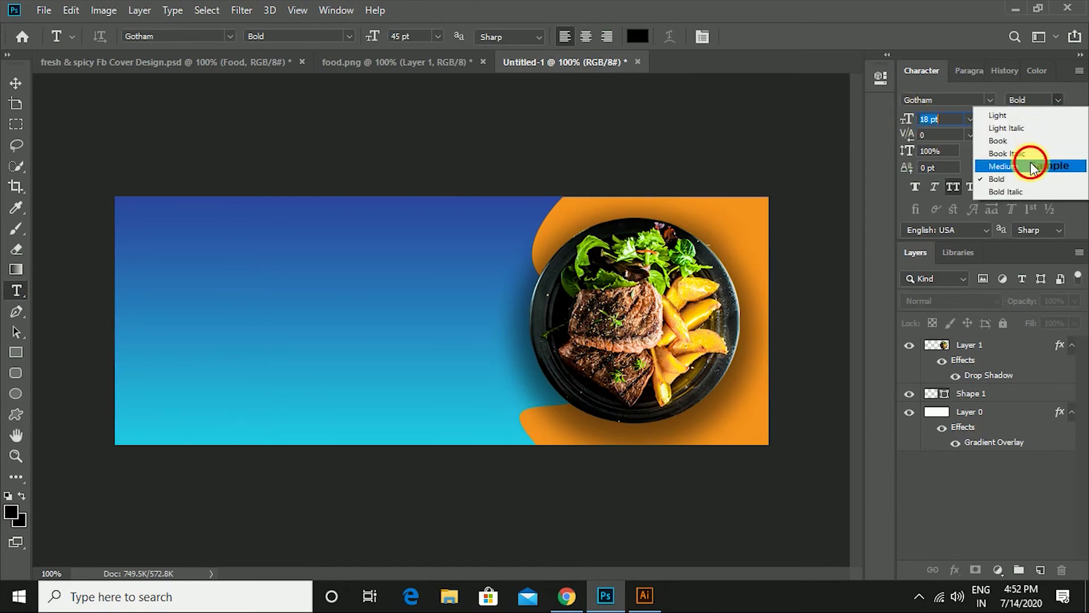
click(1031, 166)
click(946, 101)
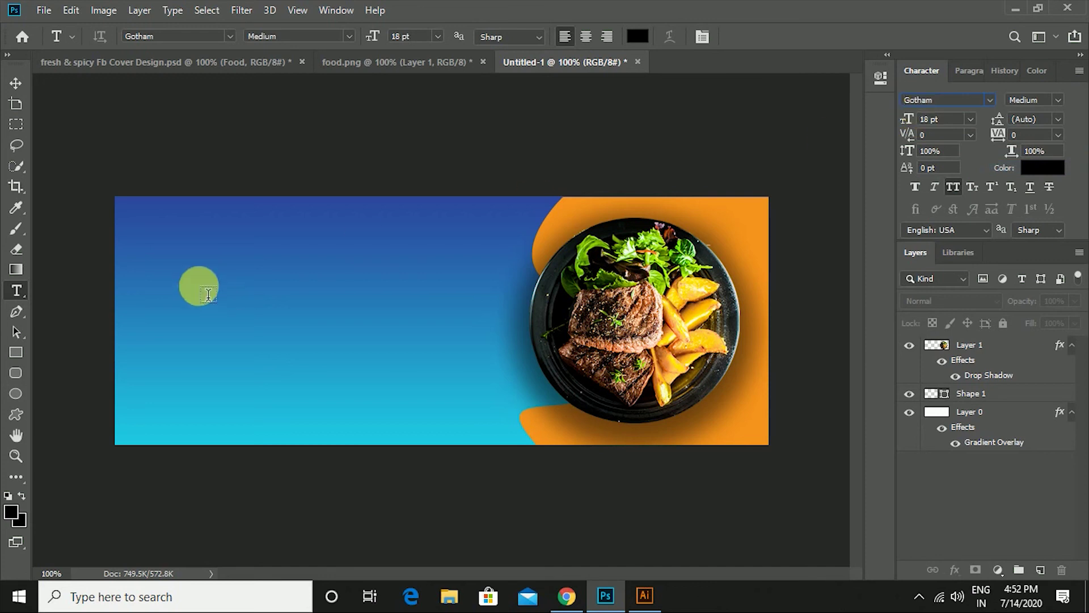
Type FRESH & SPICY on the blue area left of the plate.
click(208, 292)
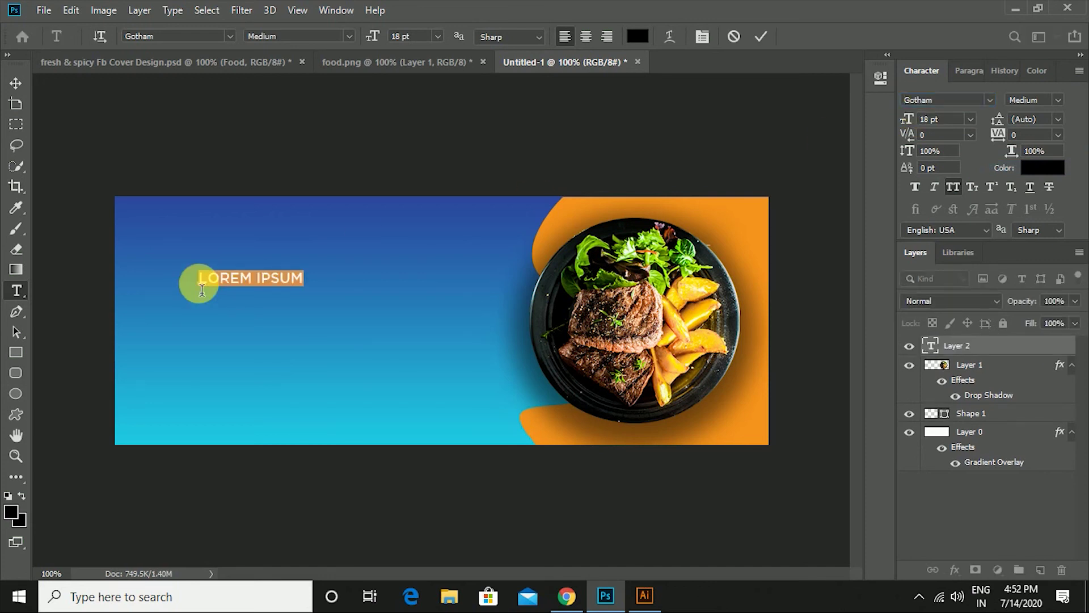
text(FRESH)
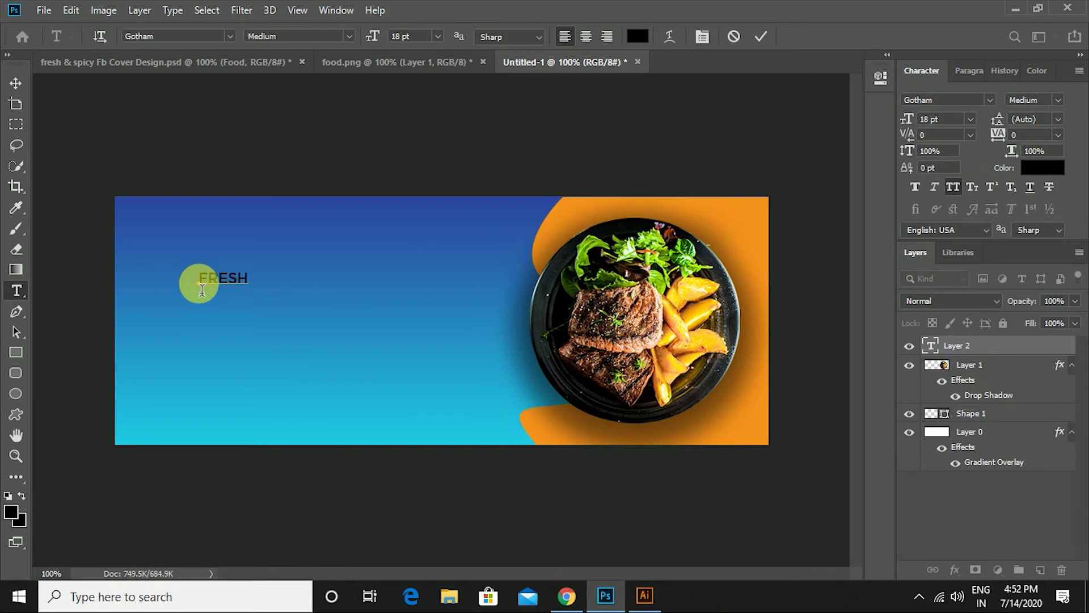
text( & SPICY)
click(762, 37)
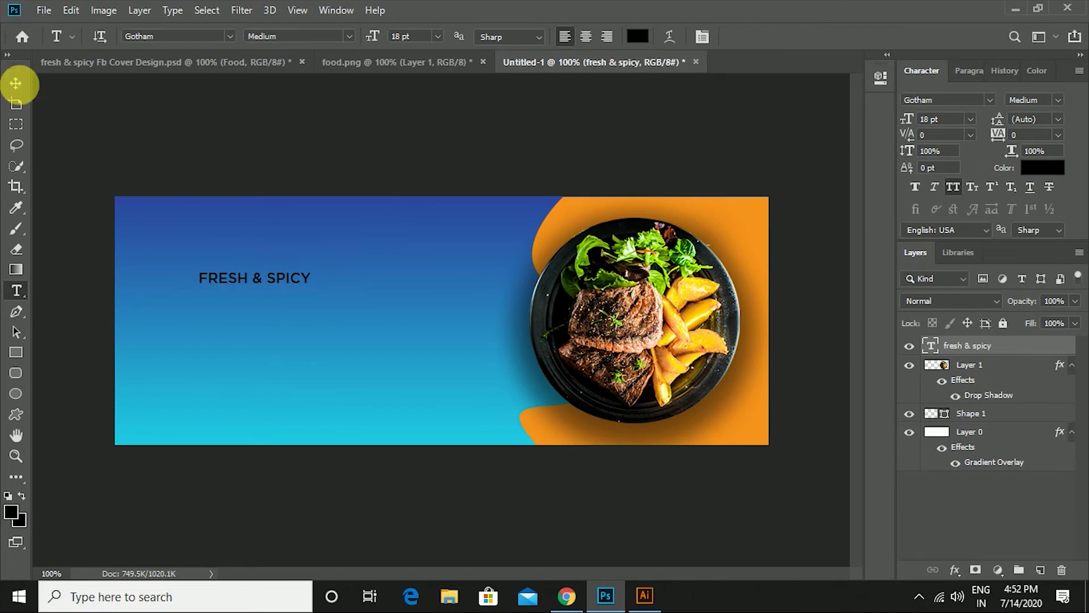
click(16, 84)
Duplicate the FRESH & SPICY line below itself and retype it as DELICIOUS.
drag(253, 277, 312, 282)
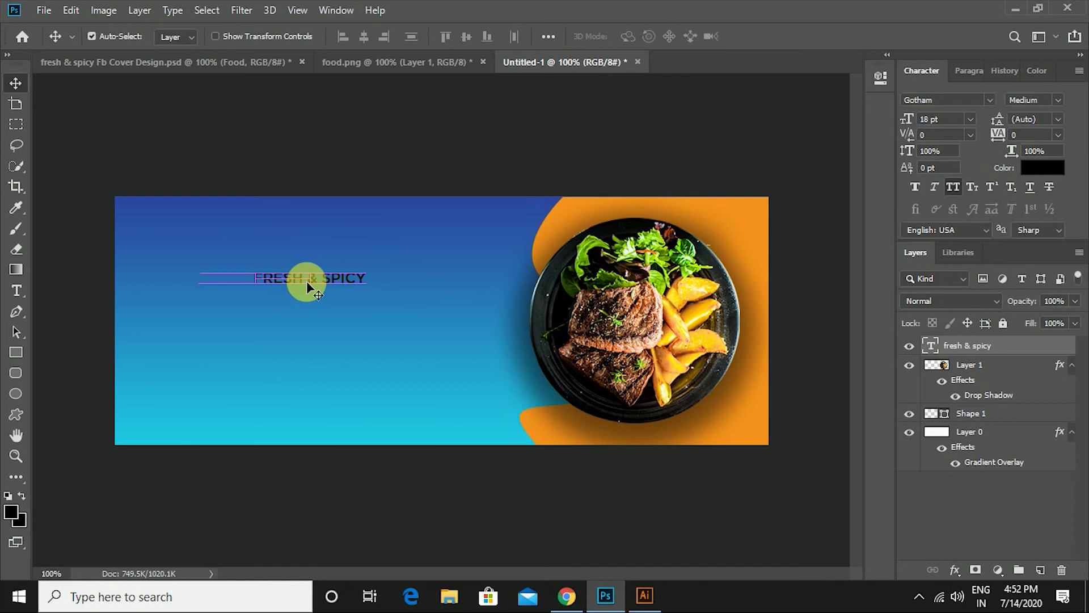
click(15, 291)
key(v)
mouse_move(326, 281)
mouse_down()
mouse_move(295, 285)
mouse_move(295, 325)
mouse_up()
key(t)
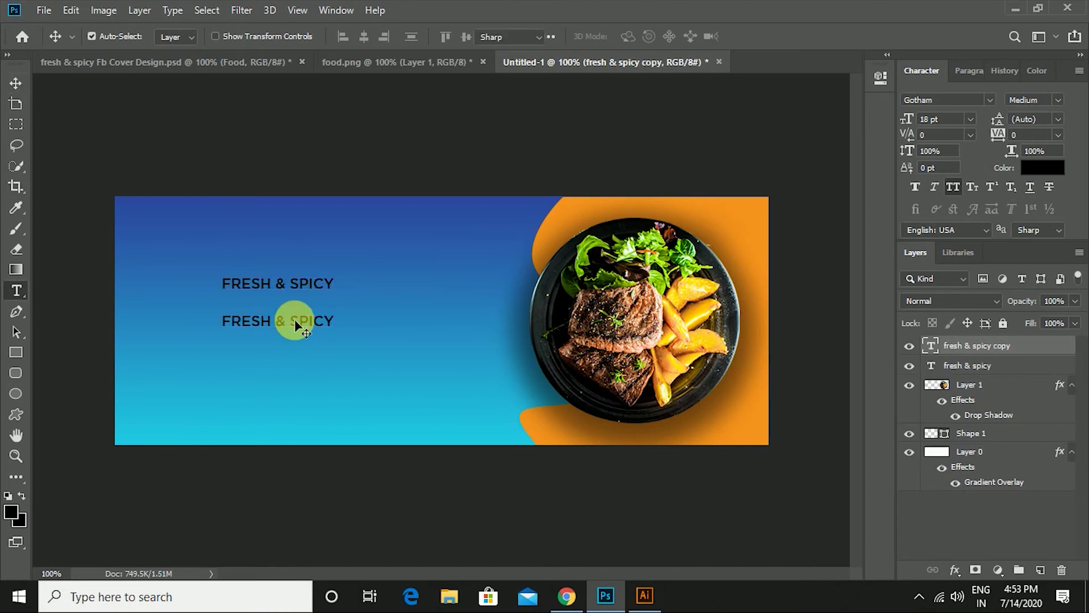
triple_click(296, 324)
text(DELICIOUS)
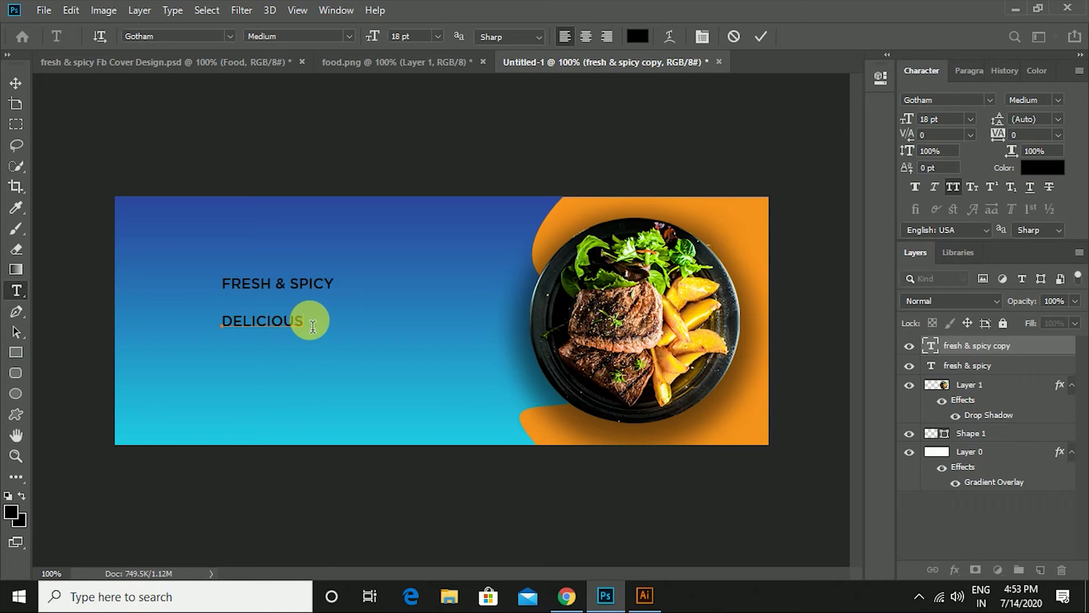
click(762, 36)
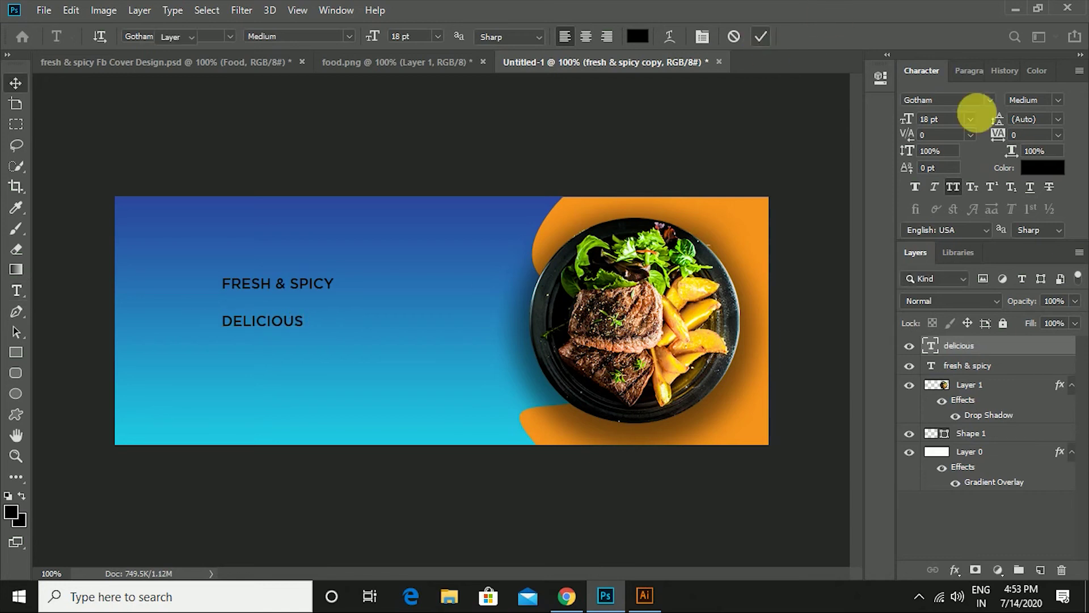
key(v)
Make DELICIOUS 48 pt Bold and centre FRESH & SPICY above it.
click(907, 121)
text(48)
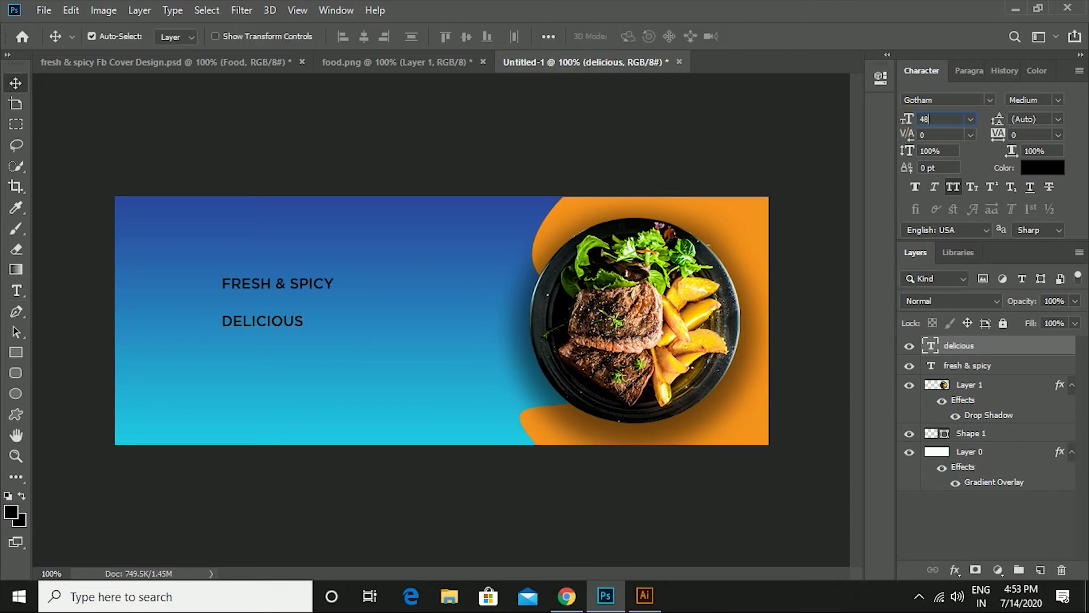
key(Return)
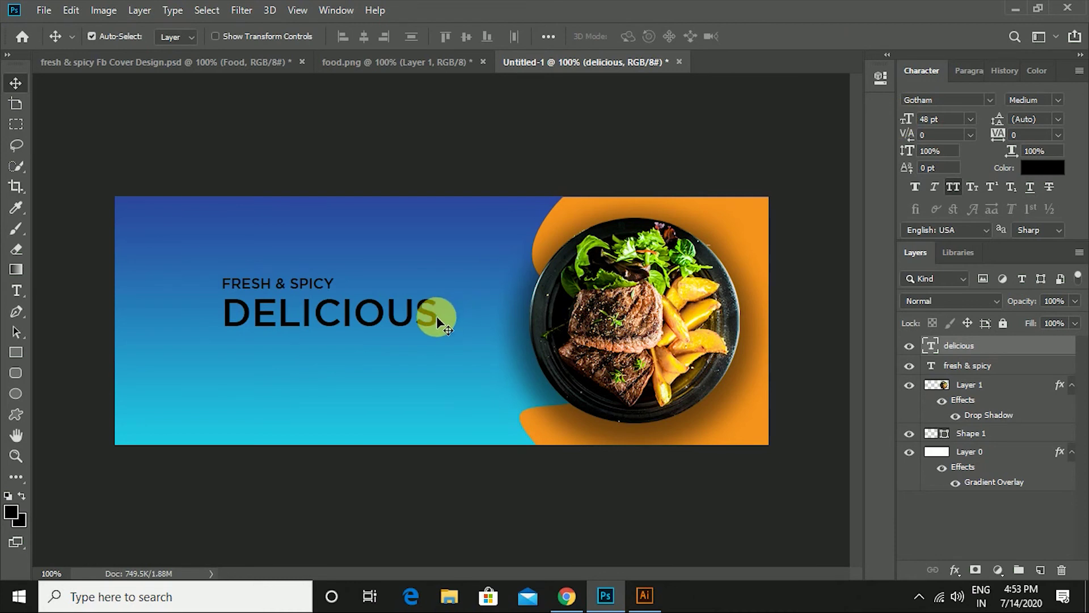
drag(437, 315, 389, 322)
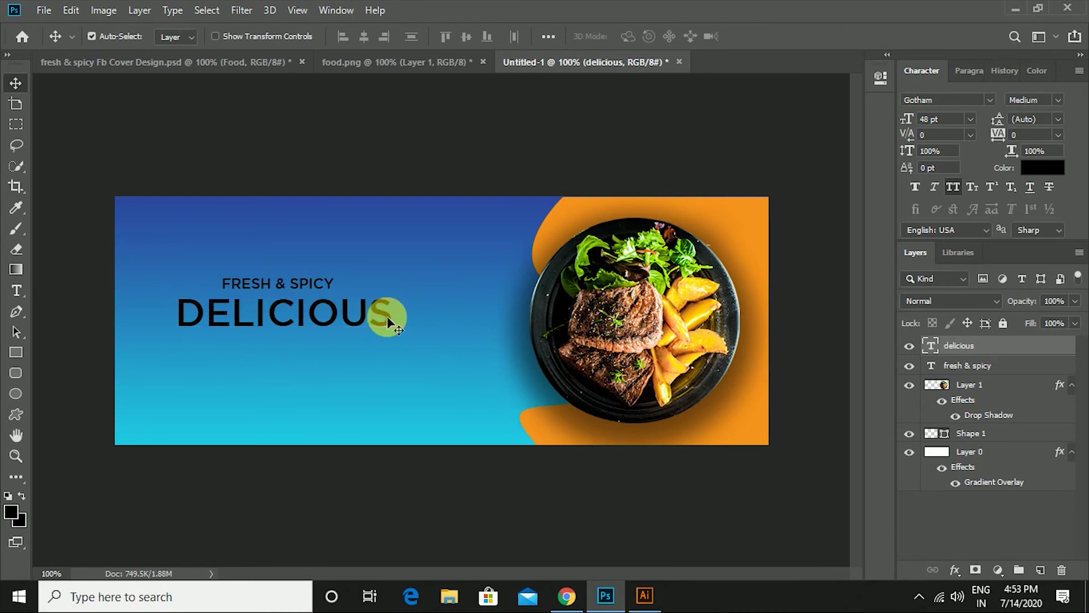
click(1056, 101)
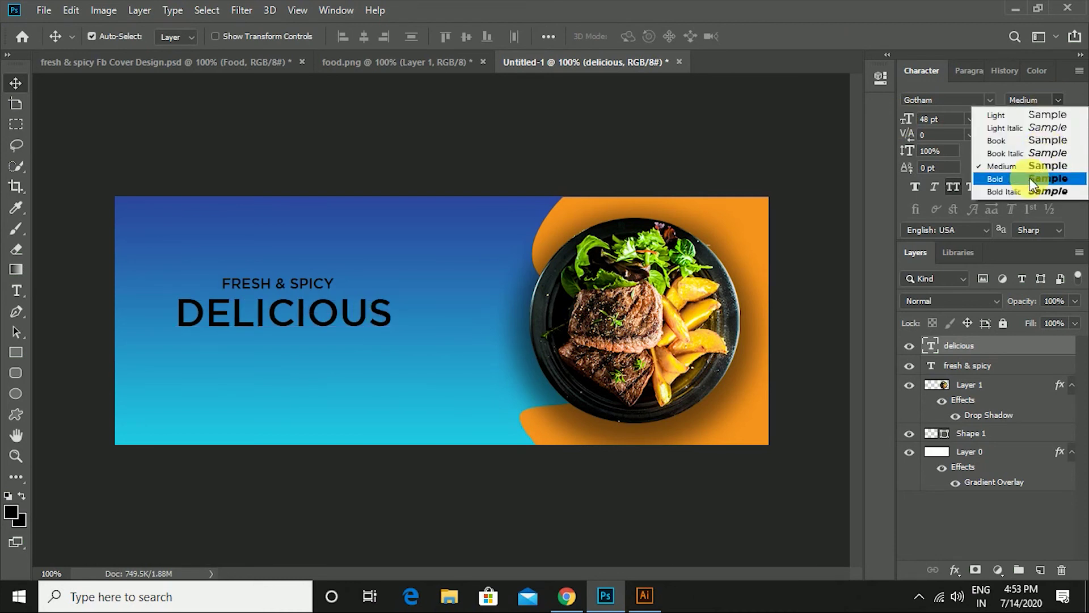
click(1030, 178)
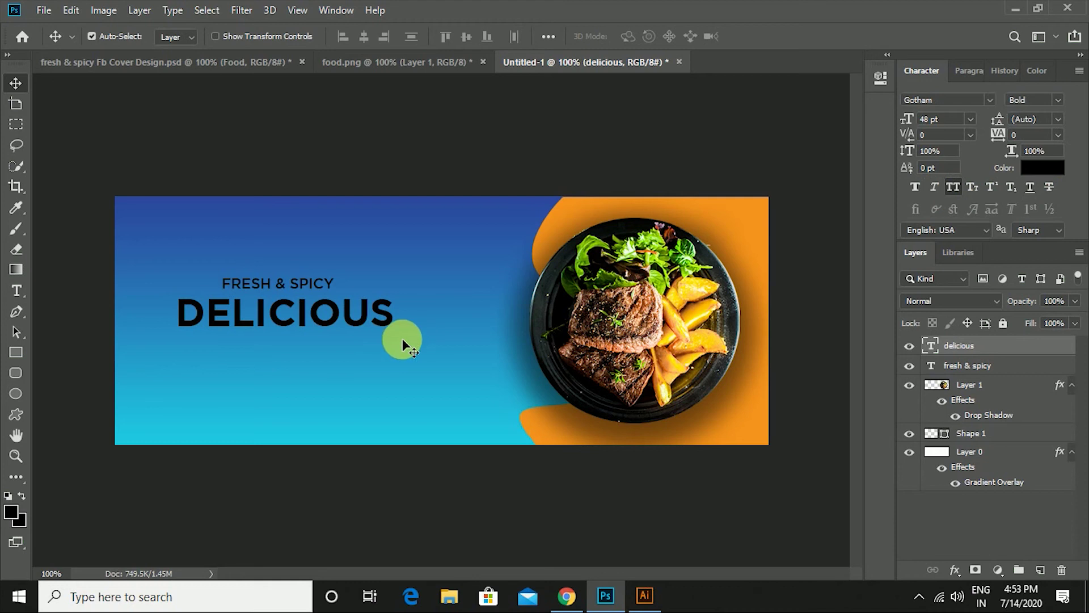
click(315, 290)
drag(315, 291, 324, 291)
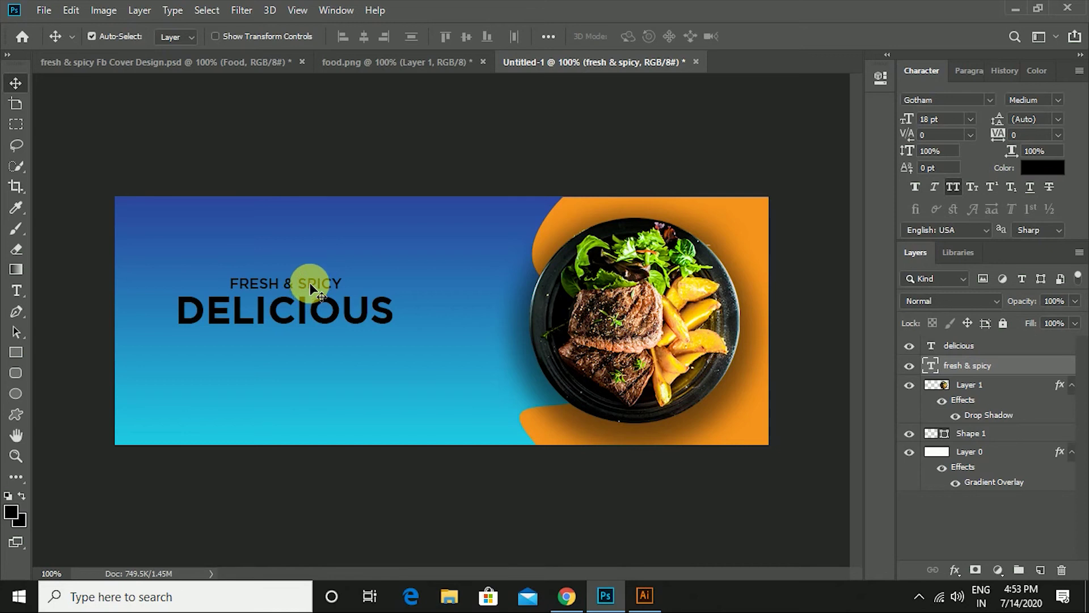
Duplicate a text line as FOOD and centre it under DELICIOUS.
drag(310, 283, 315, 343)
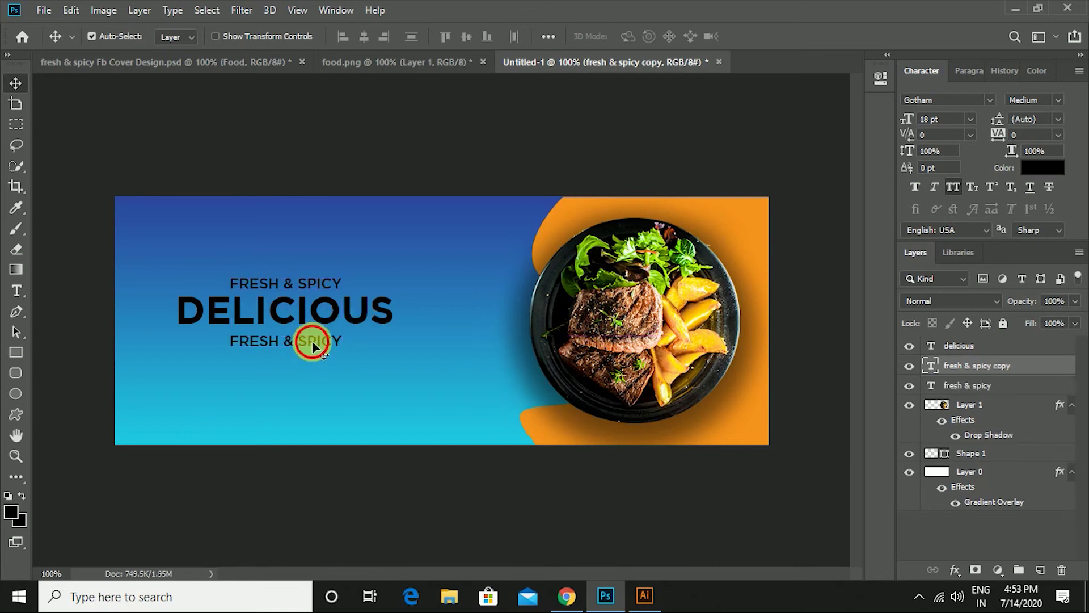
double_click(315, 345)
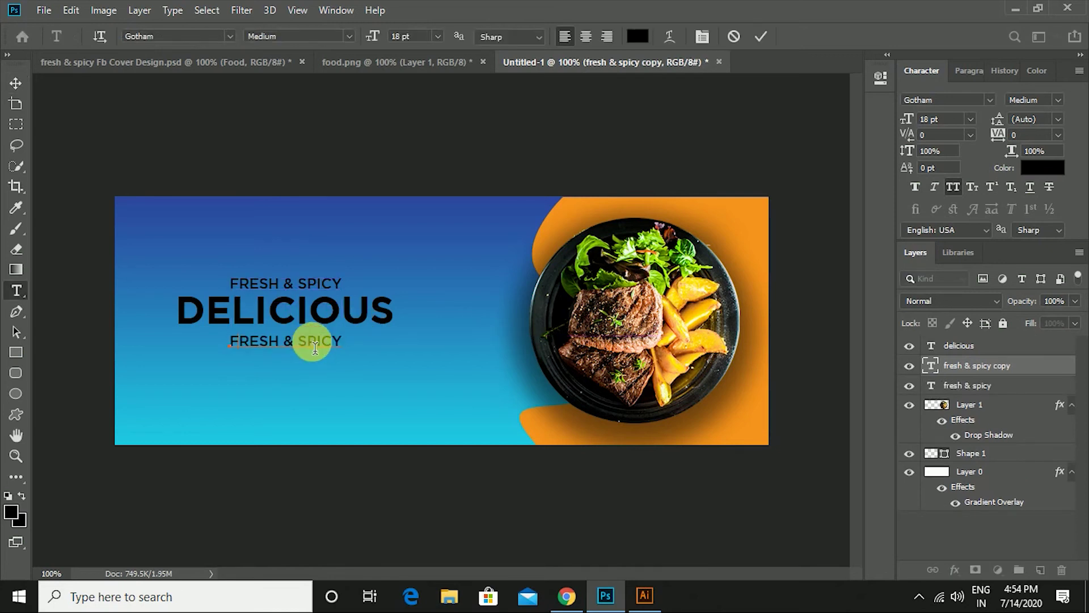
text(FOOD)
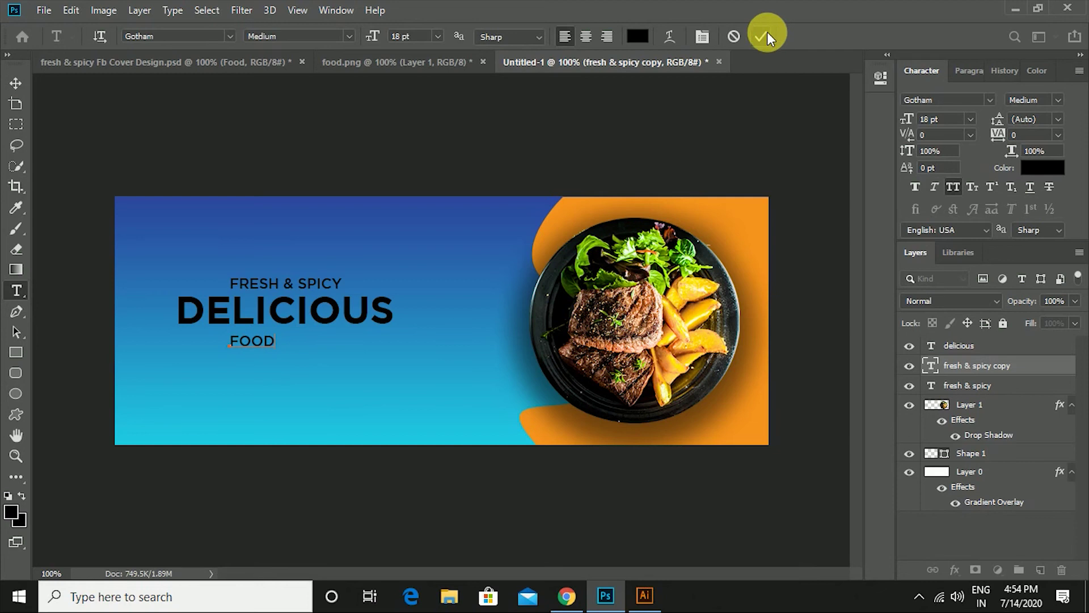
click(767, 33)
key(v)
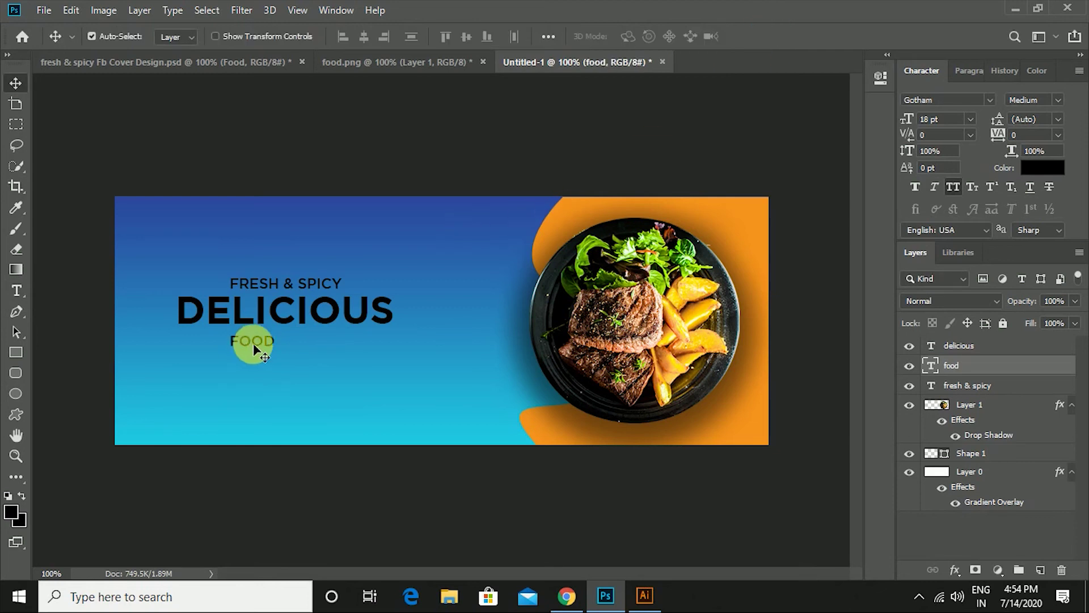
drag(253, 342, 287, 341)
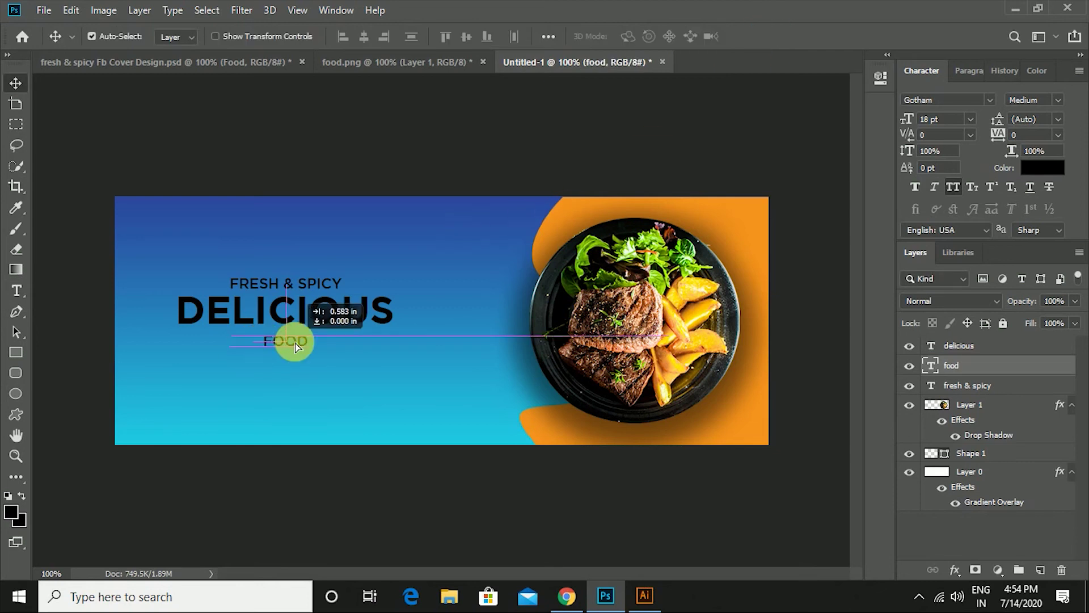
click(941, 119)
text(45)
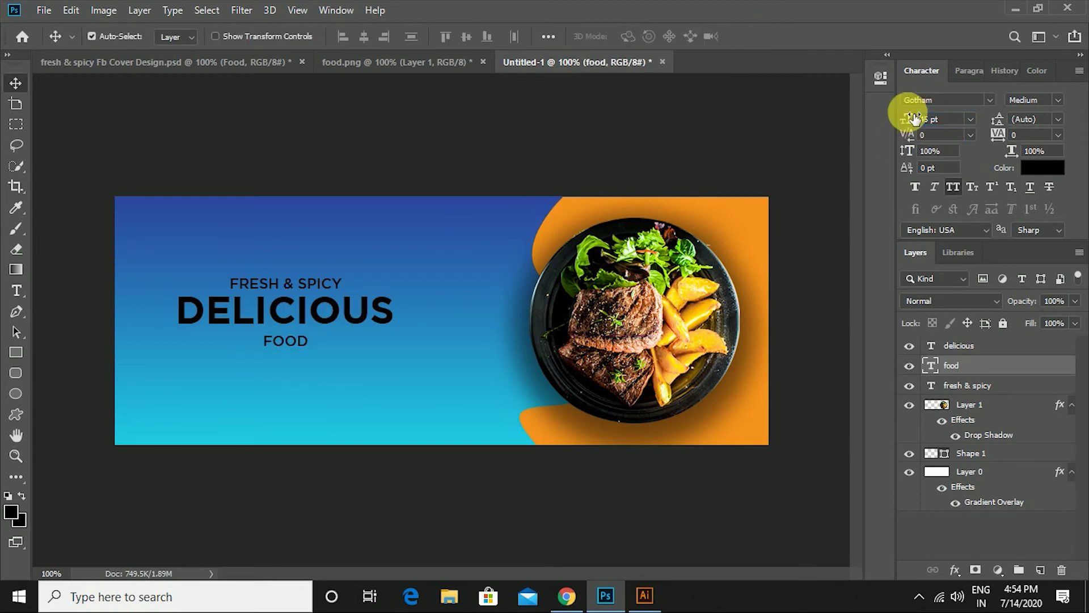
drag(353, 343, 323, 363)
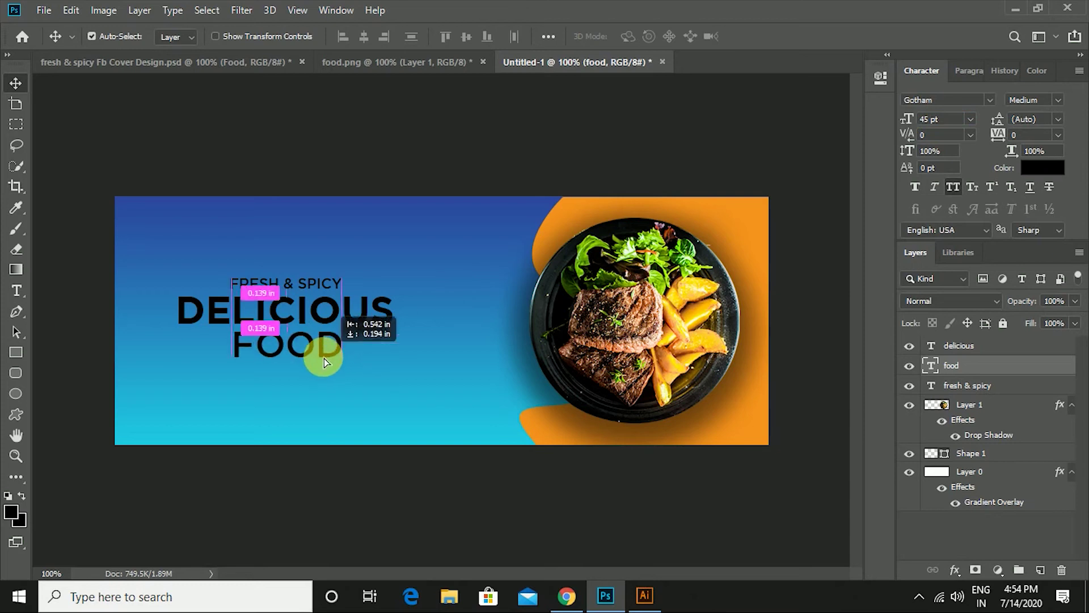
Enlarge FRESH & SPICY to 22 pt and recentre it above DELICIOUS.
click(305, 286)
click(936, 120)
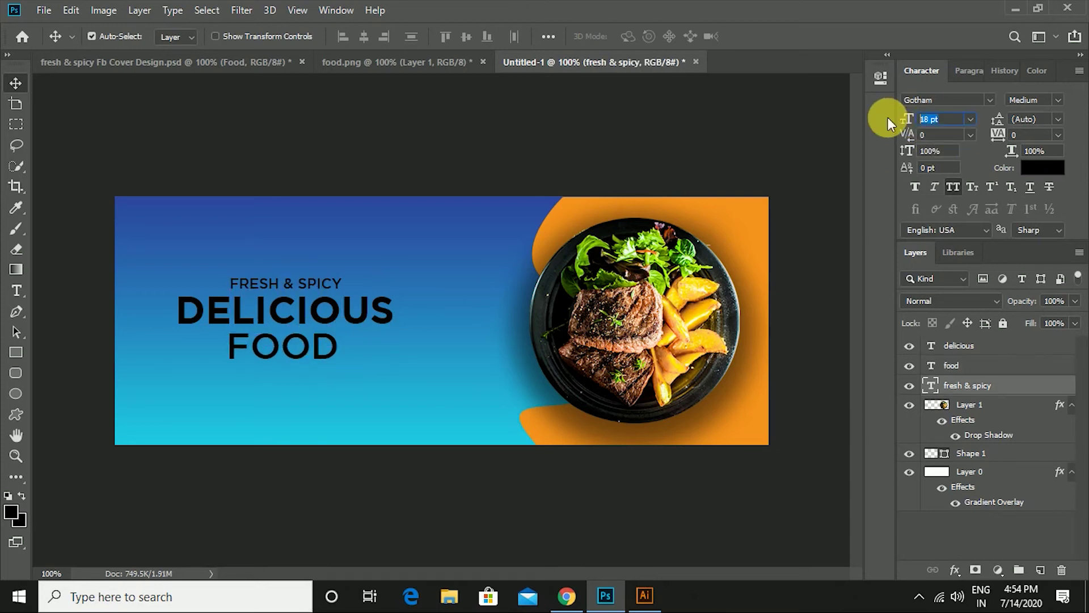
text(25)
key(Return)
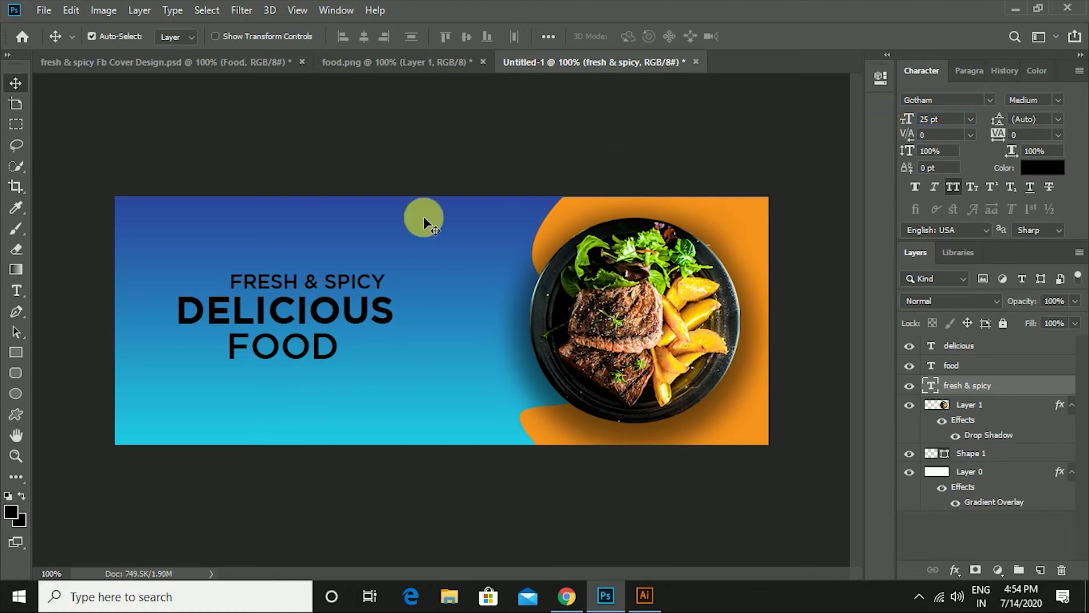
drag(351, 281, 329, 281)
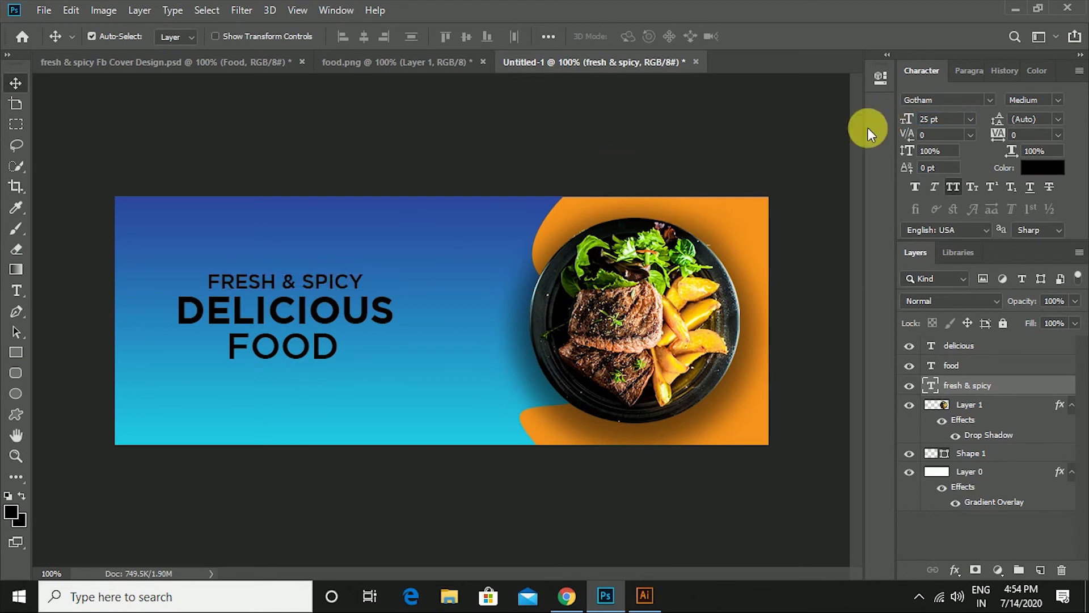
drag(903, 125, 906, 120)
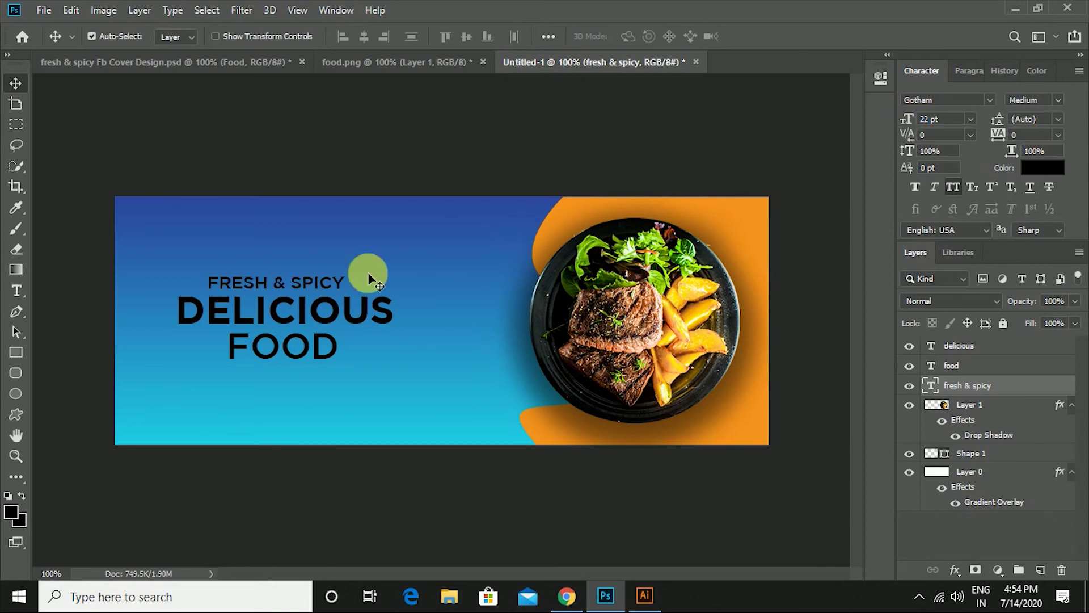
drag(309, 287, 319, 287)
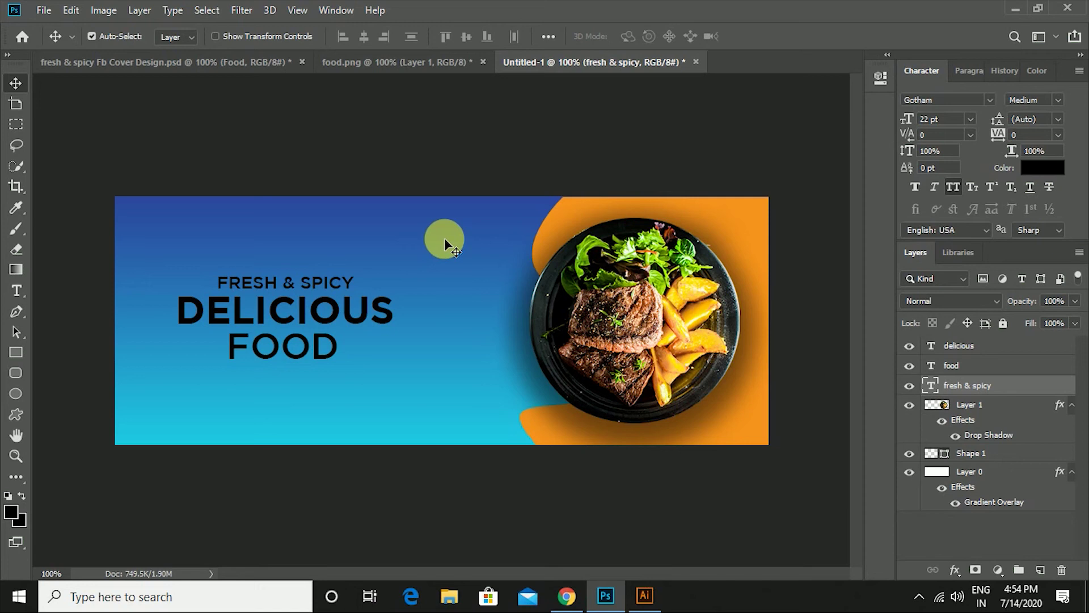
click(391, 316)
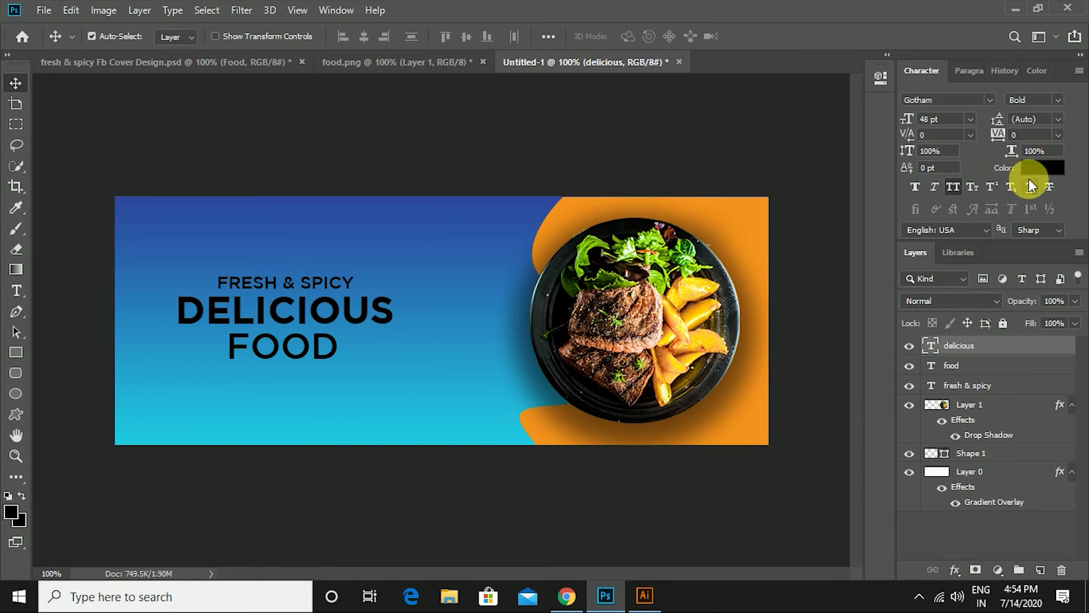
Colour DELICIOUS bright orange #ff8b00, sampled from the wave.
click(1044, 167)
click(560, 226)
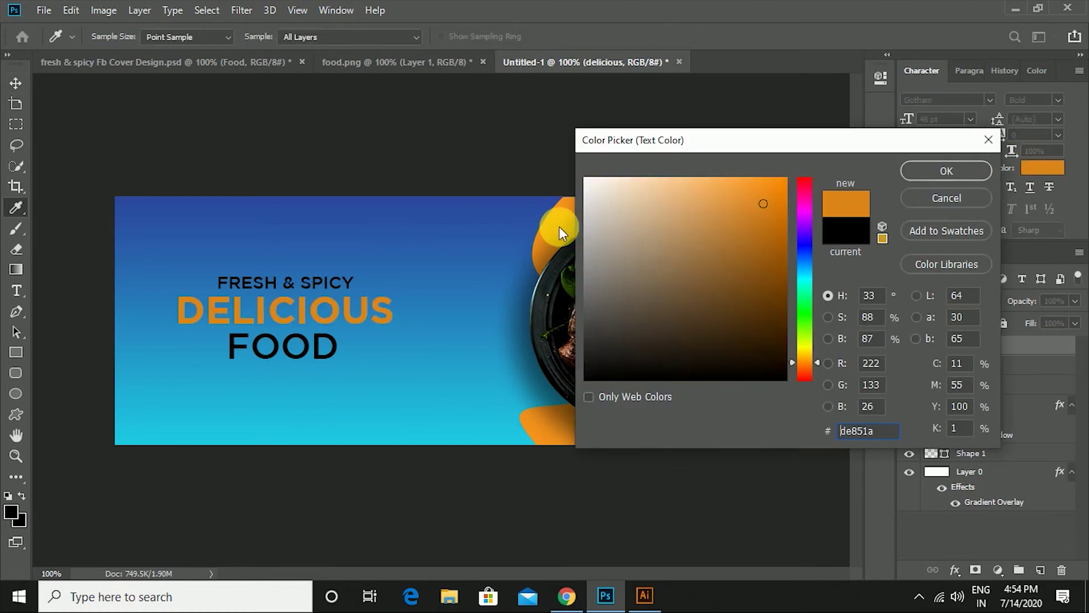
click(561, 230)
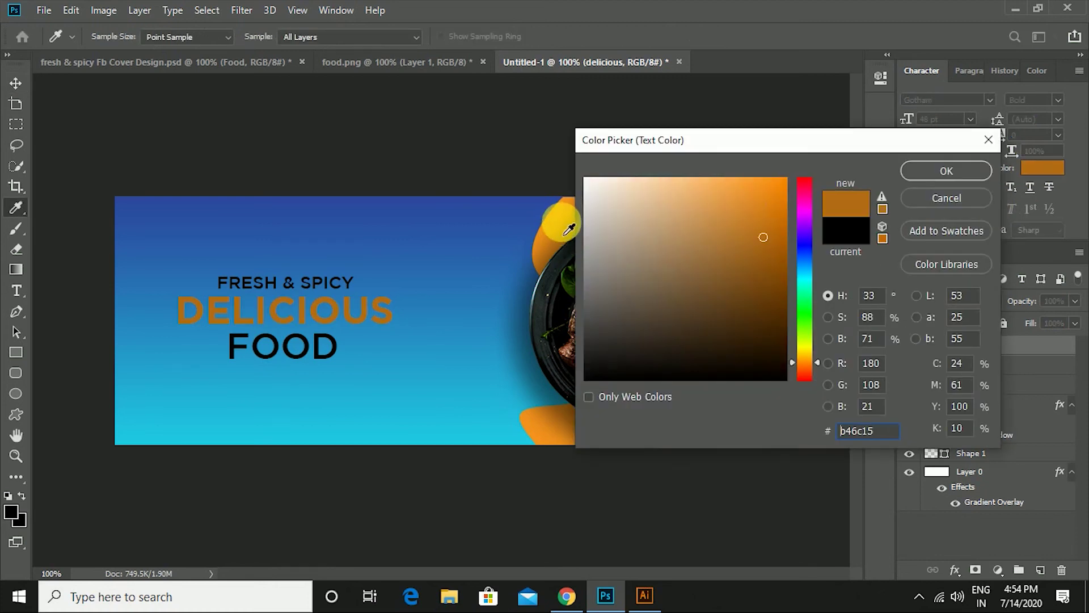
click(565, 205)
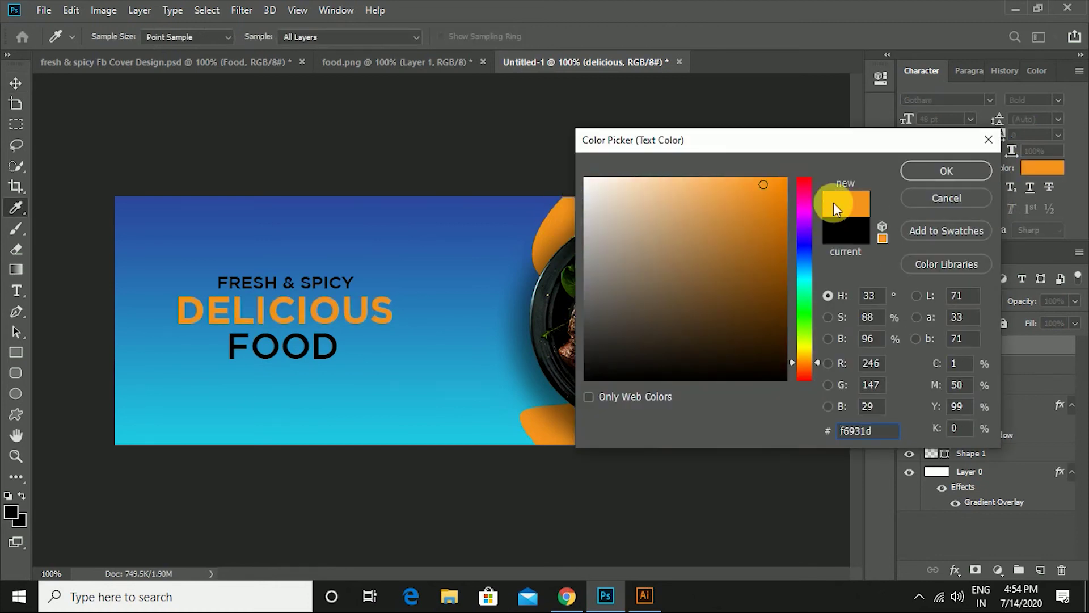
drag(778, 181, 788, 178)
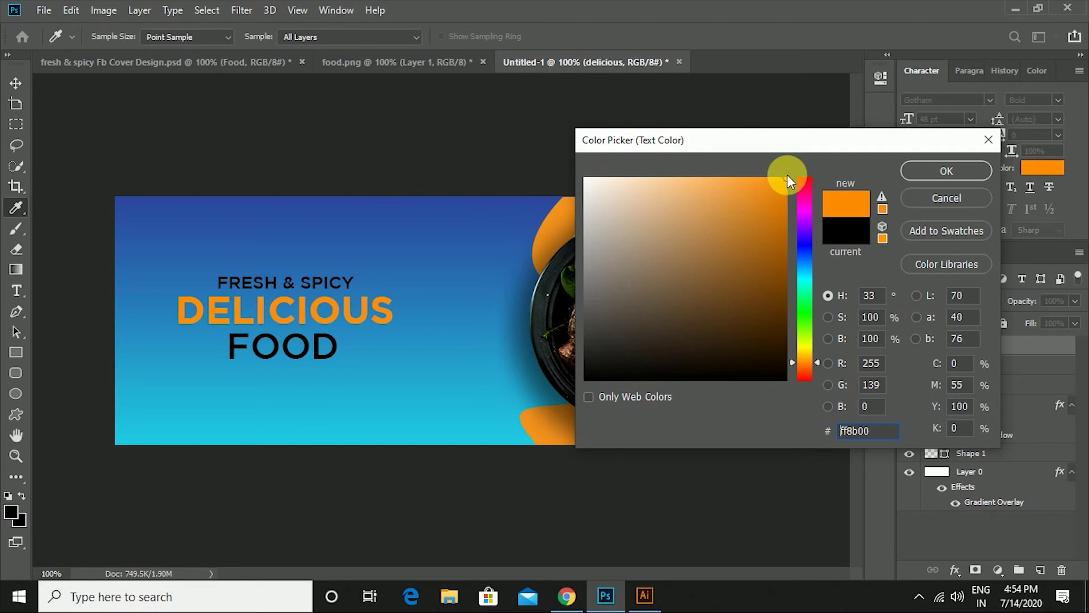
click(929, 169)
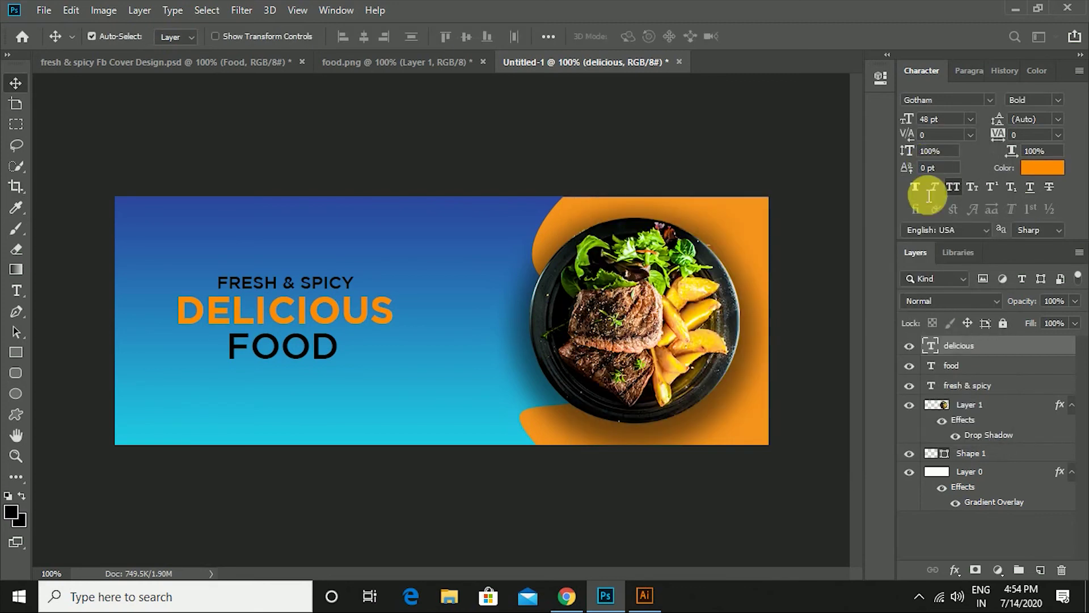
Add a 2 px #590c00 stroke effect to DELICIOUS.
click(955, 570)
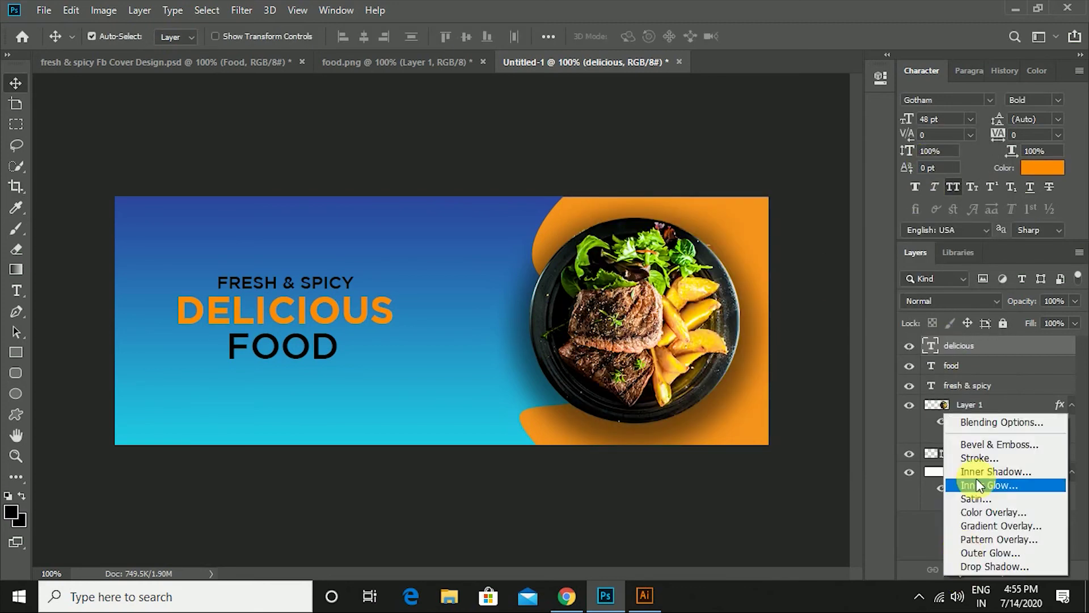
click(967, 459)
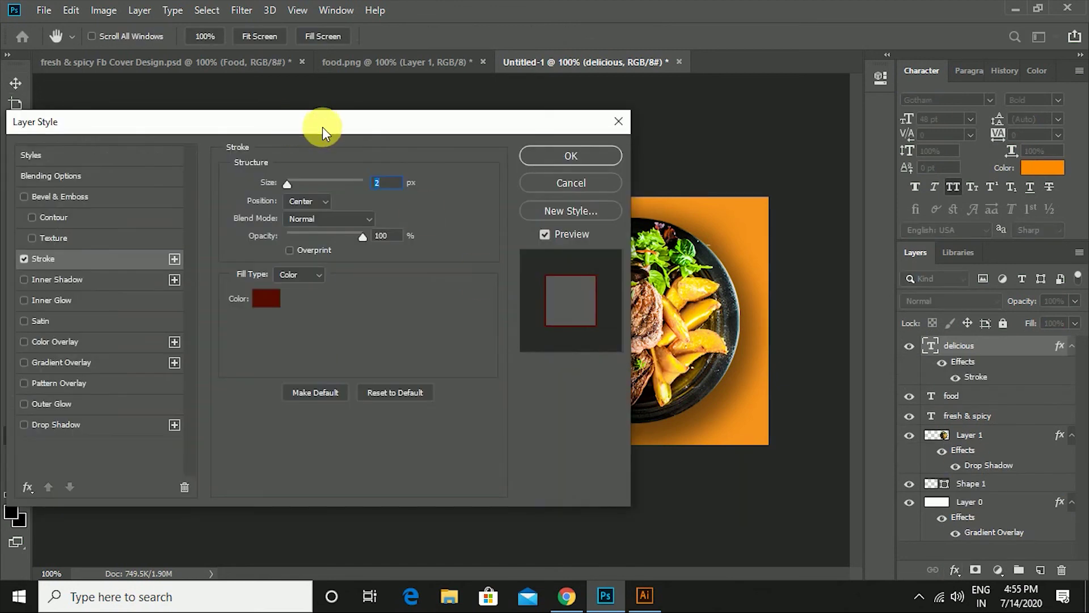
drag(321, 131, 794, 126)
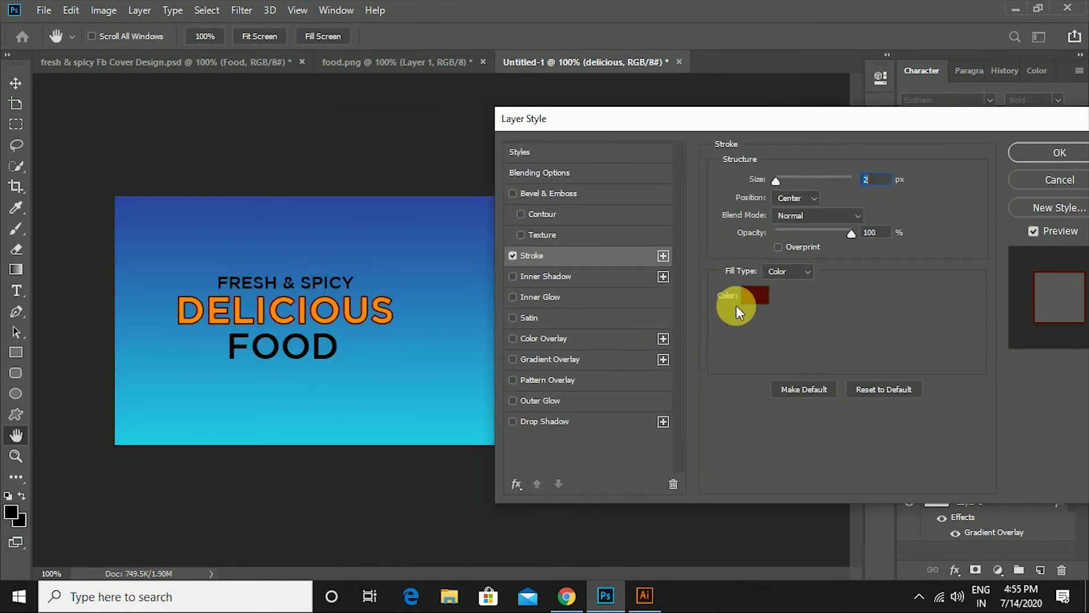
click(758, 298)
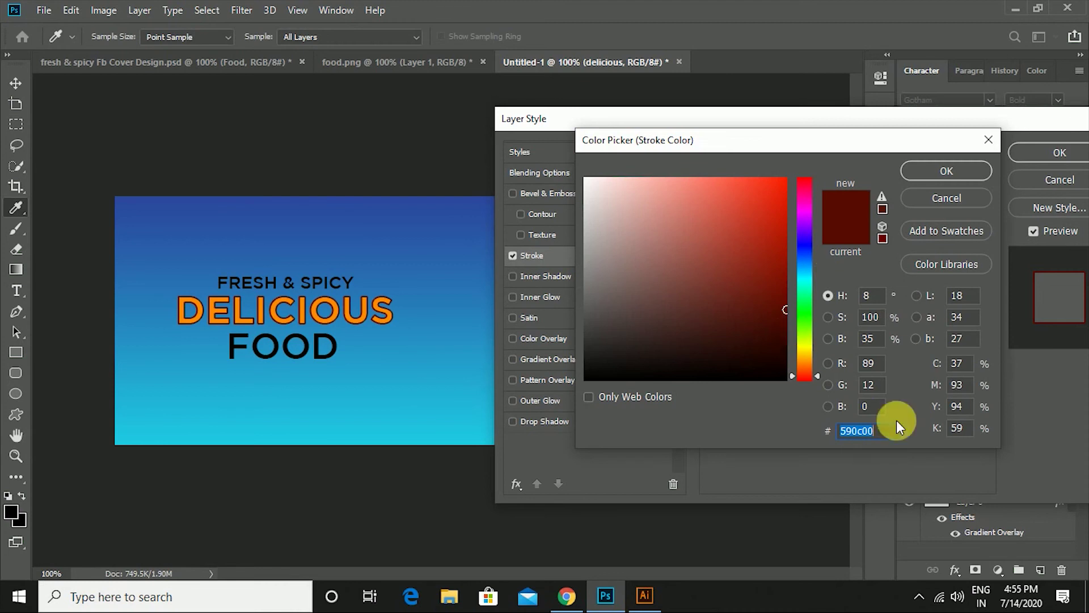
click(956, 170)
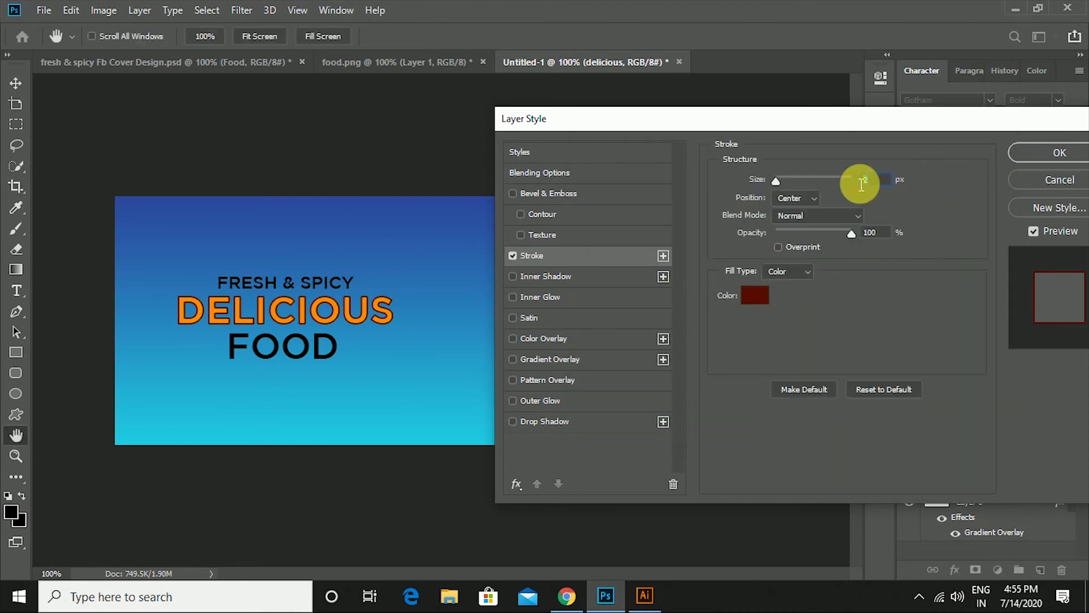
click(1016, 154)
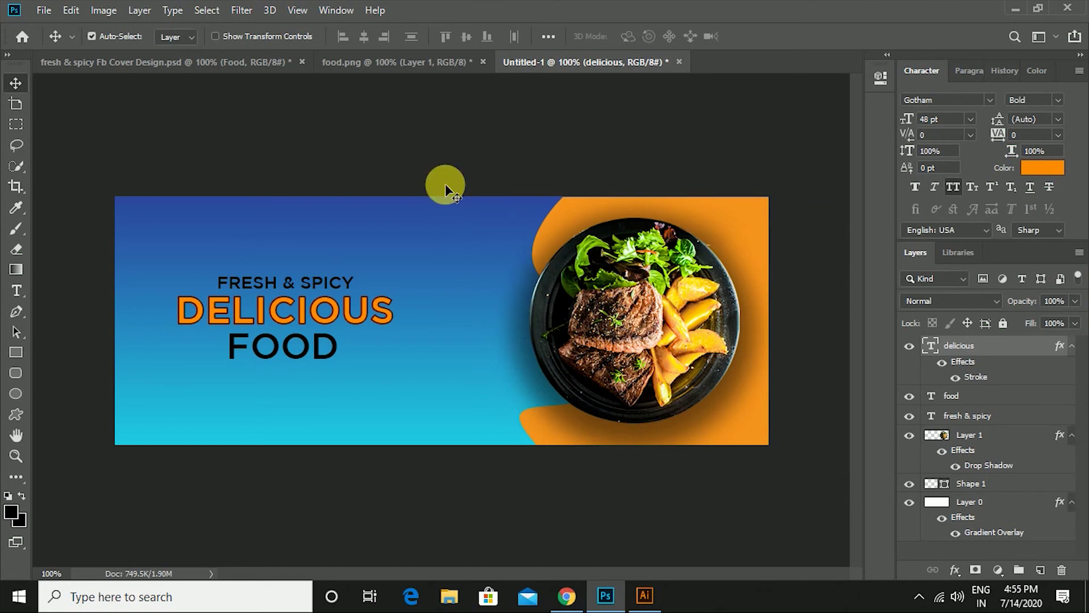
Draw a rounded rectangle below the FOOD line.
click(16, 372)
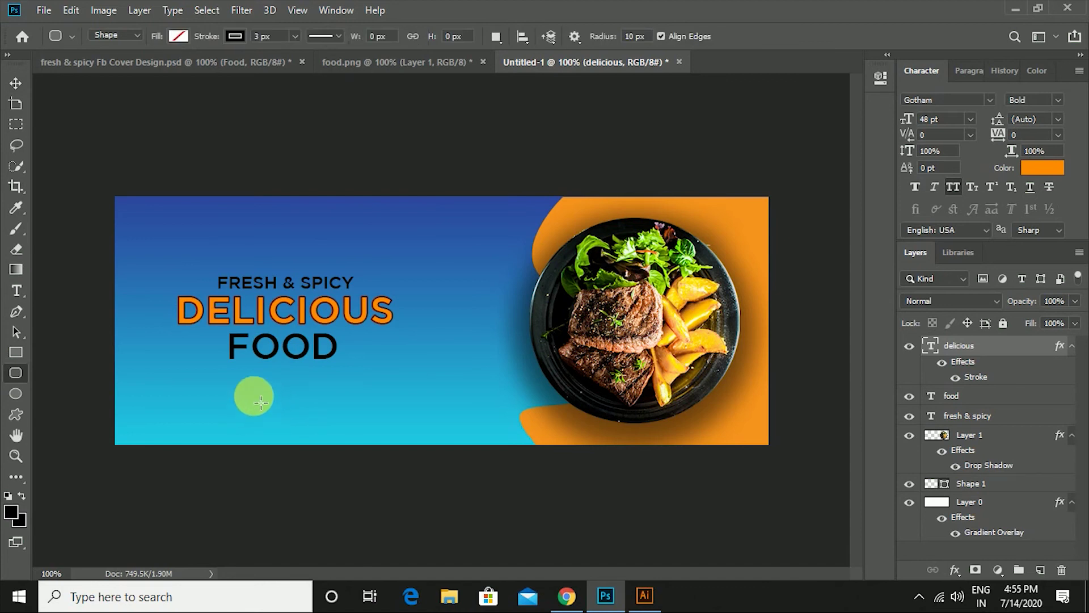
drag(263, 398, 349, 417)
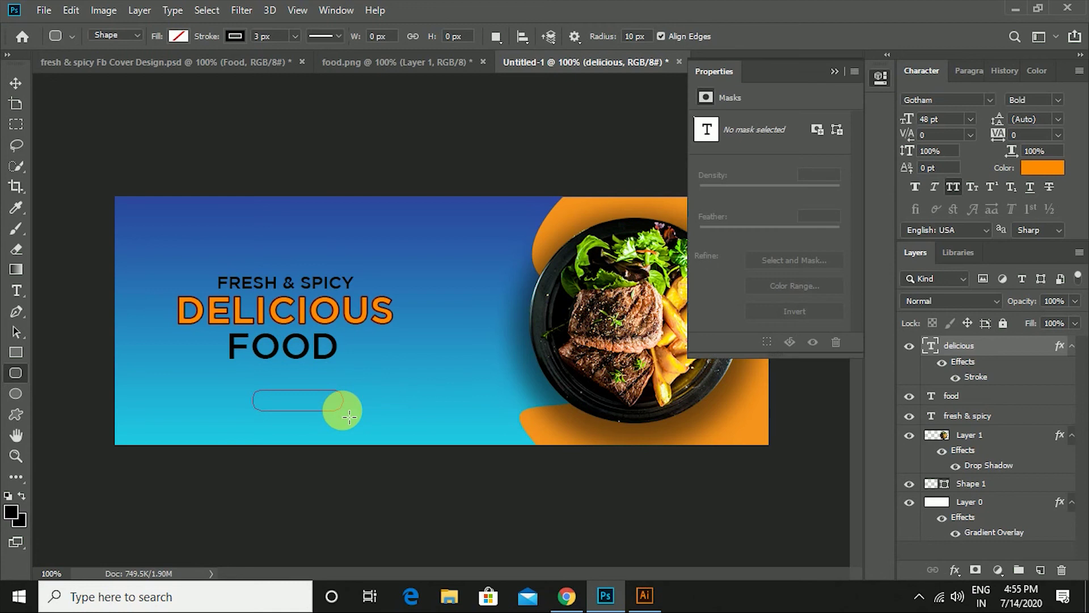
click(834, 72)
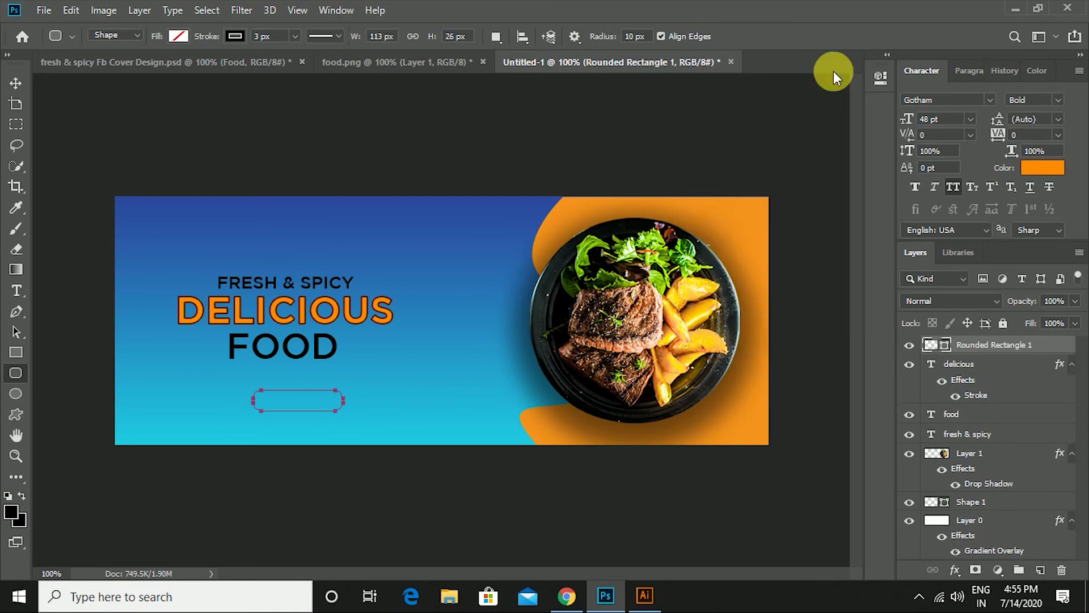
Remove the rectangle's outline, fill it white, and shift it slightly left.
click(234, 37)
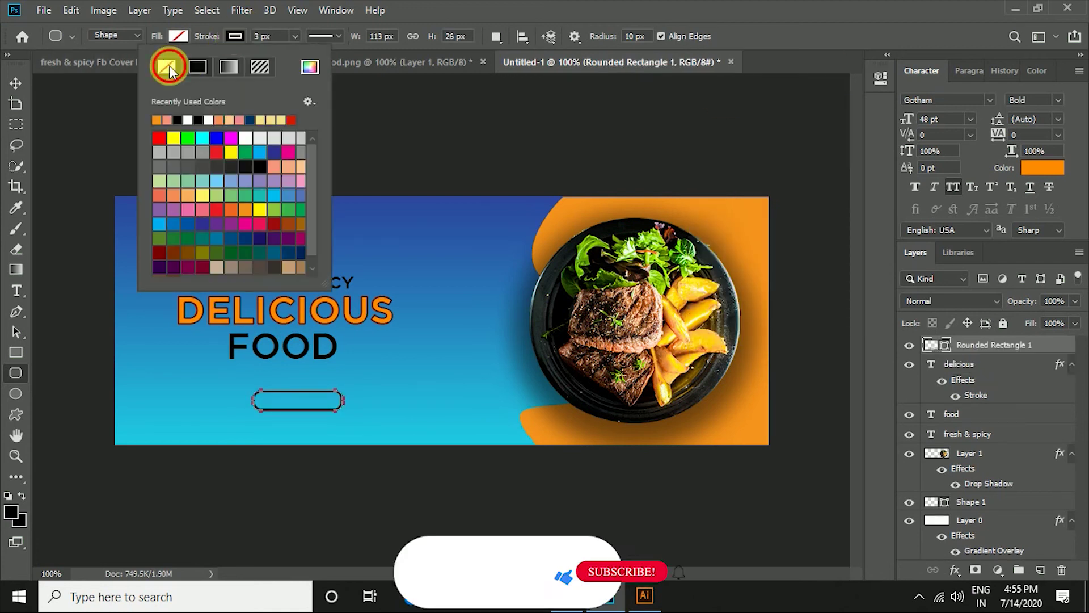
click(169, 66)
click(178, 34)
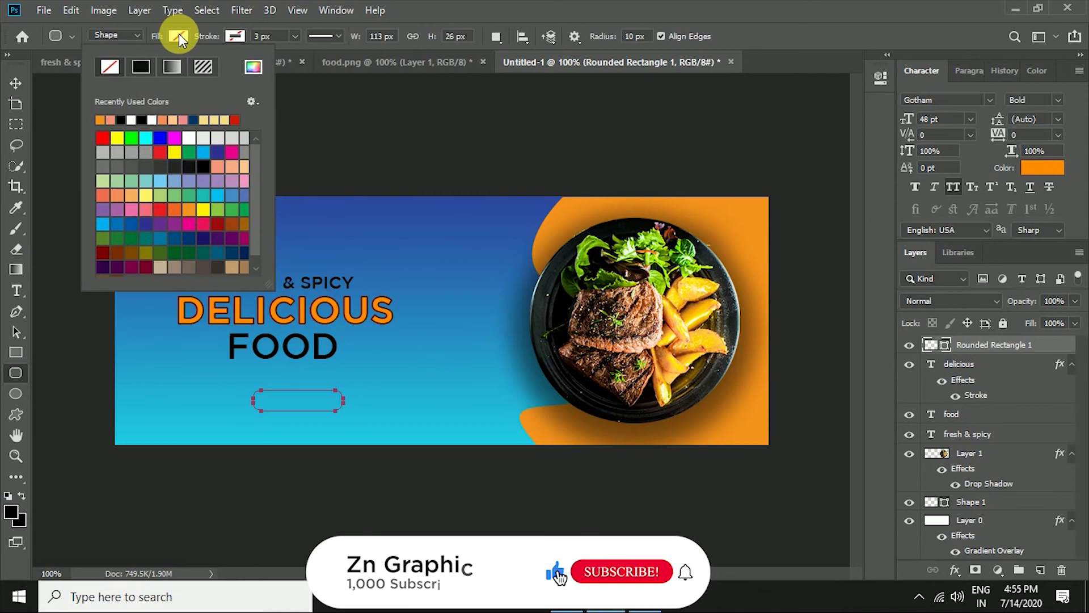
click(131, 117)
click(78, 139)
key(v)
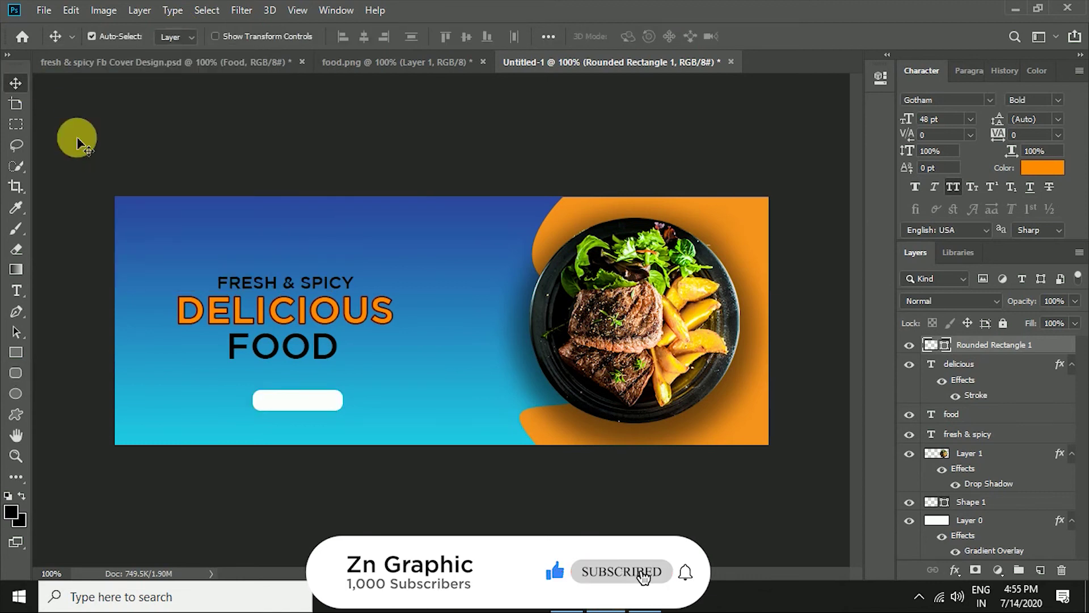
drag(293, 404, 283, 404)
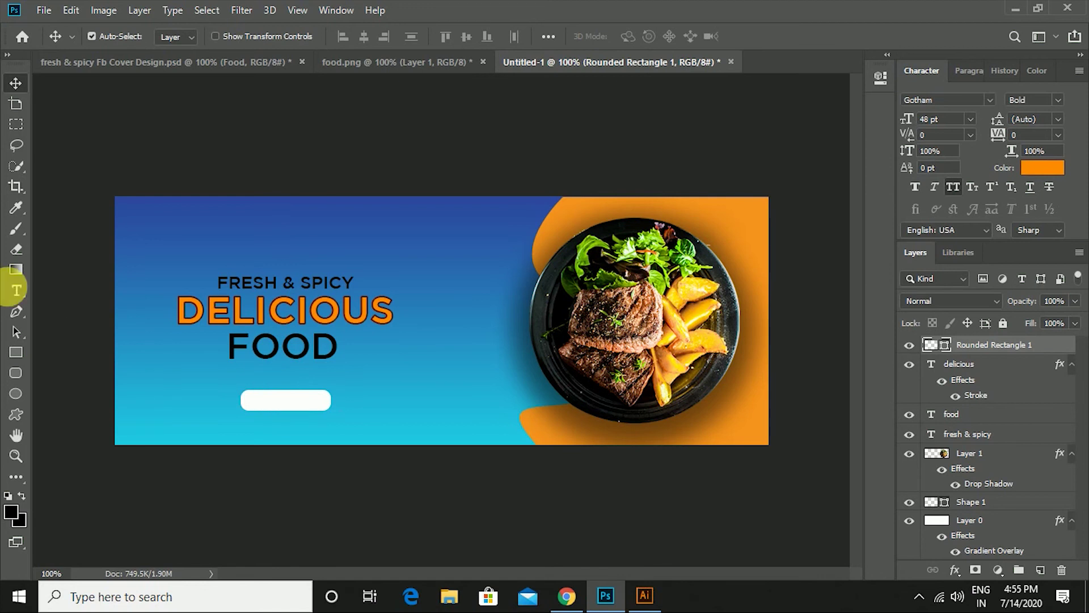
Add an ORDER NOW text line below FOOD.
click(16, 290)
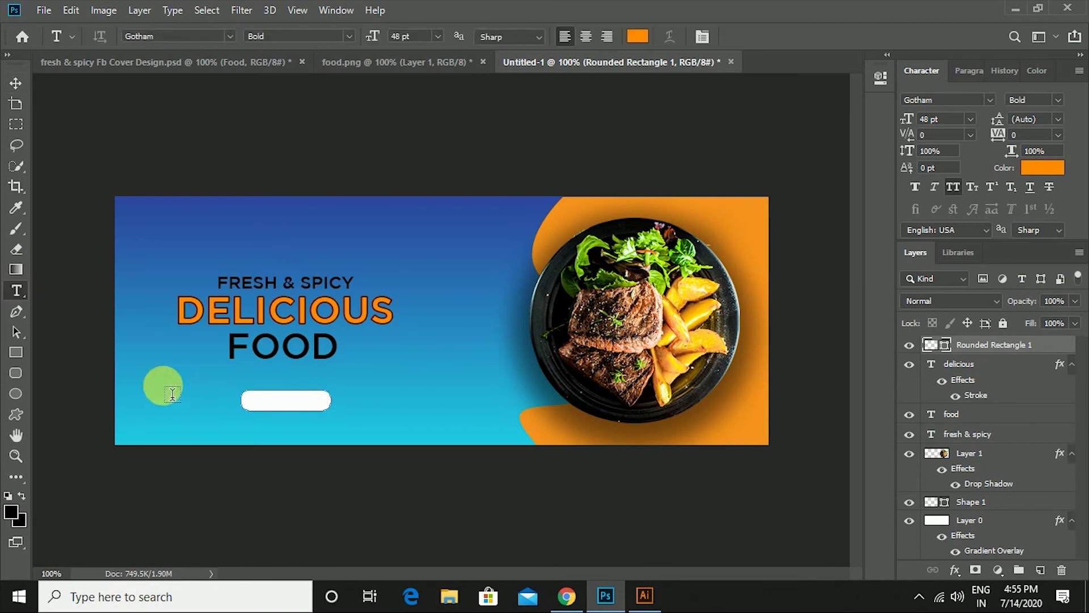
click(172, 393)
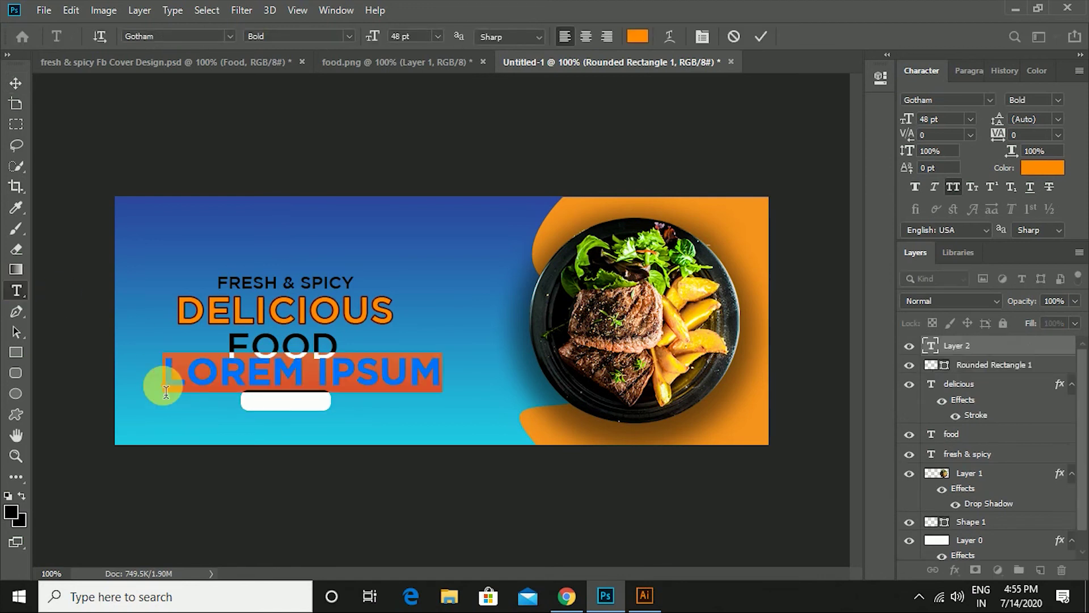
text(ORDER N)
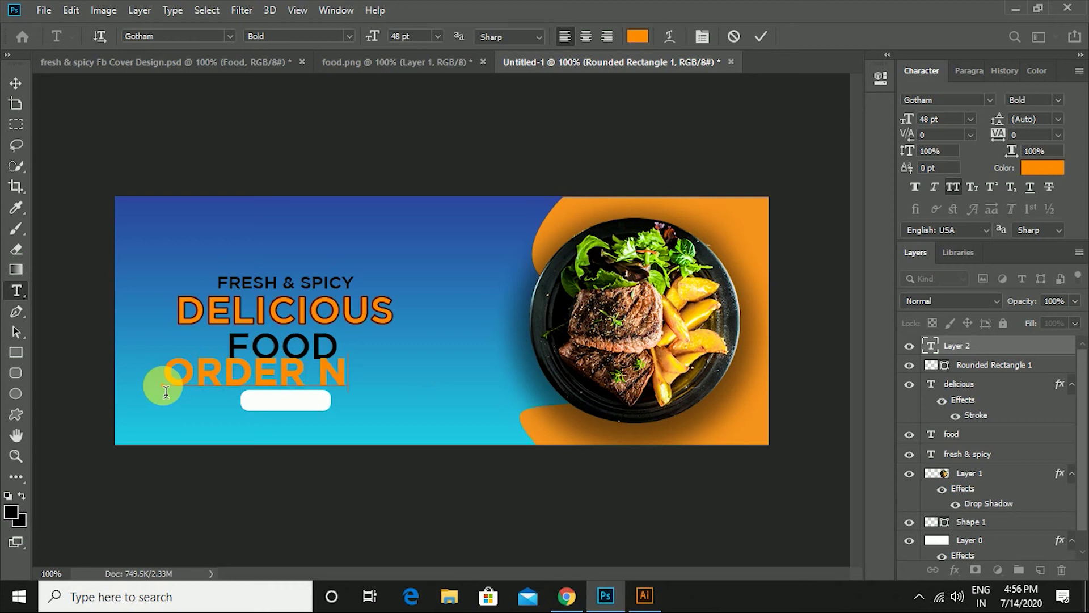
text(OW)
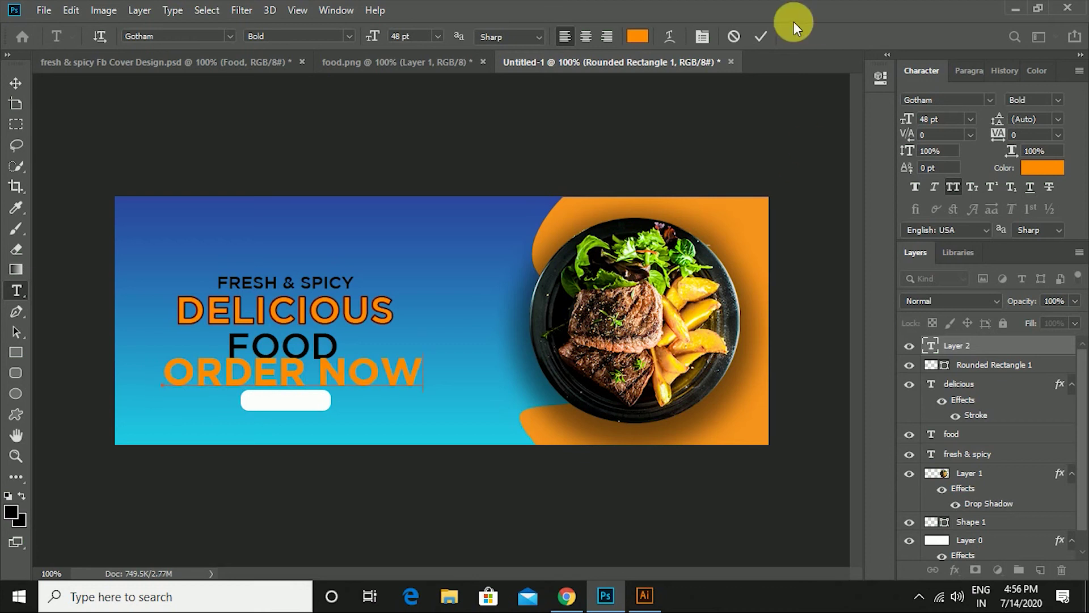
click(763, 35)
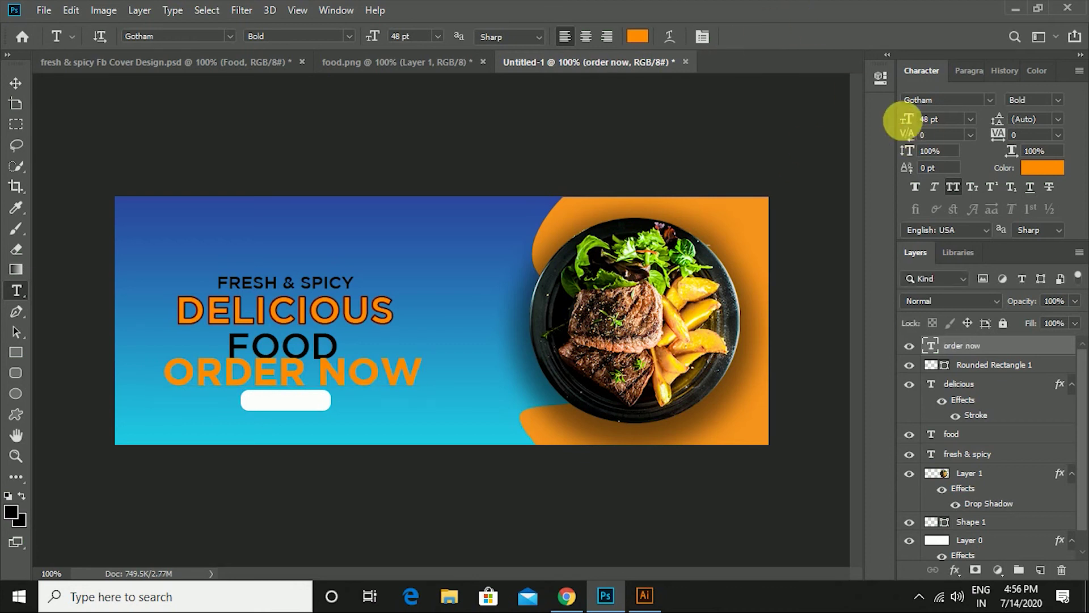
Shrink the ORDER NOW text, colour it black, and move it onto the white button.
drag(906, 128, 881, 123)
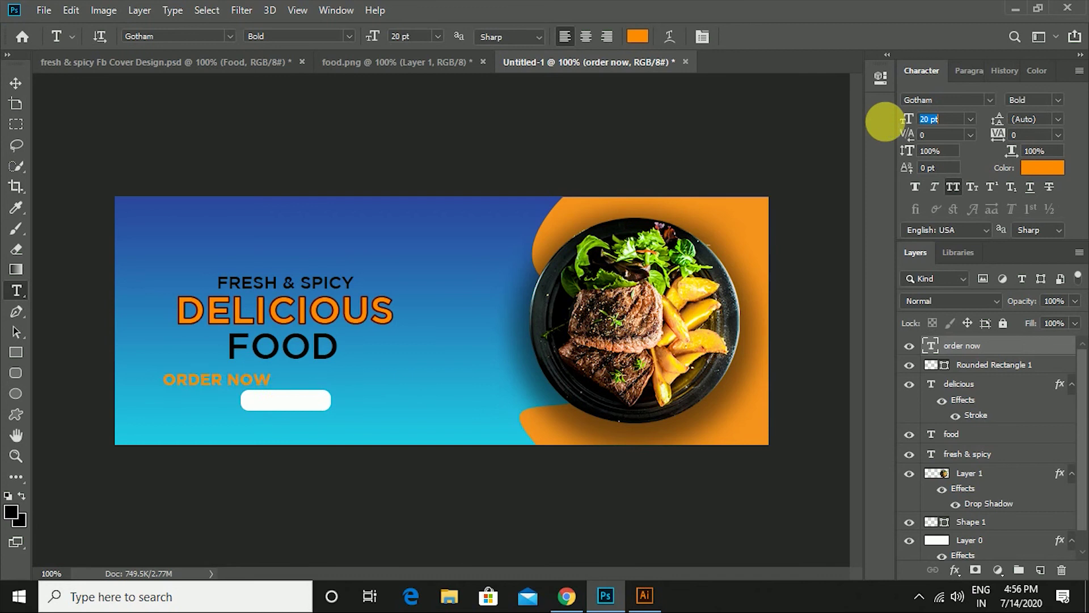
click(1042, 168)
drag(632, 343, 578, 397)
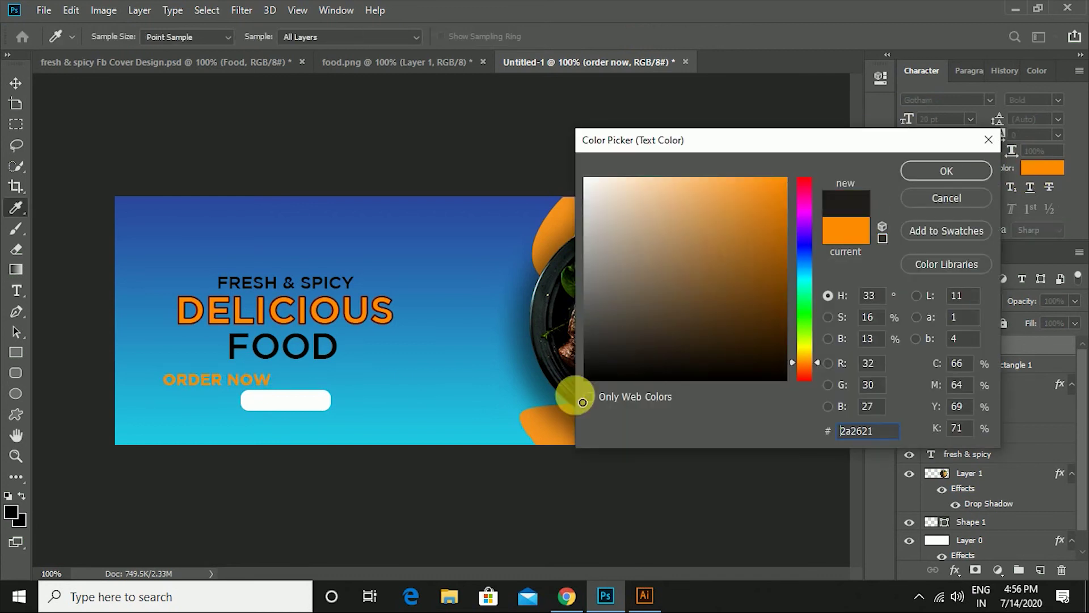
click(946, 171)
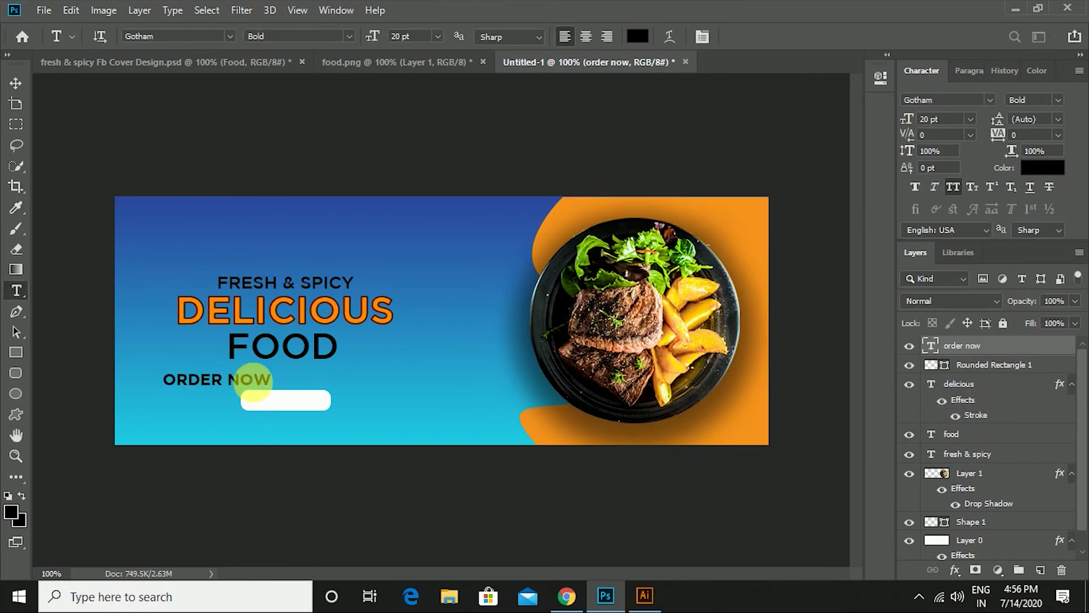
click(15, 82)
drag(225, 383, 291, 399)
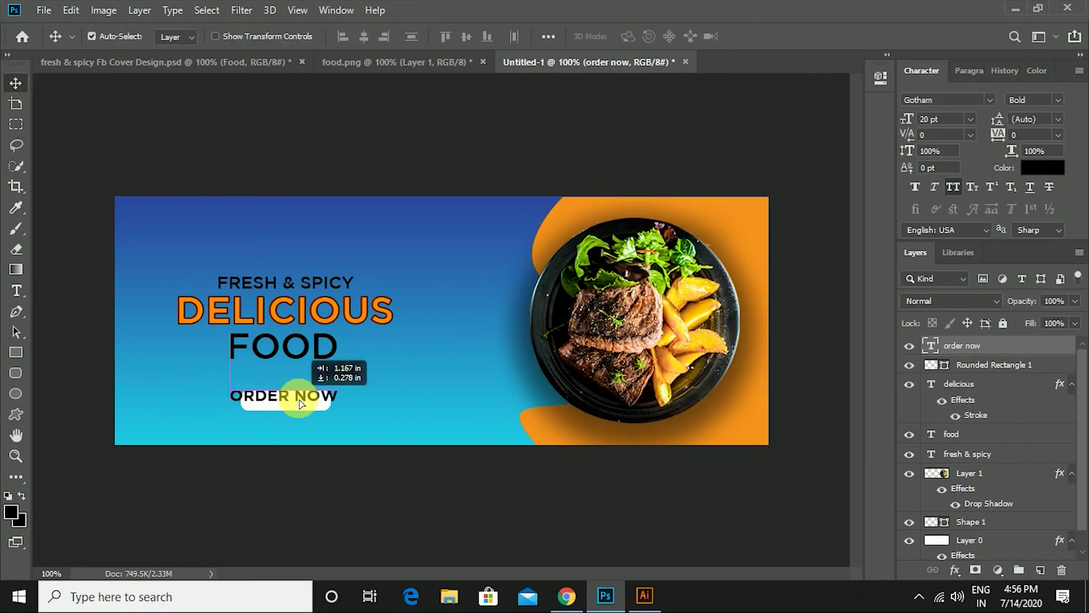
Set ORDER NOW to 15 pt and centre it on the button.
click(911, 121)
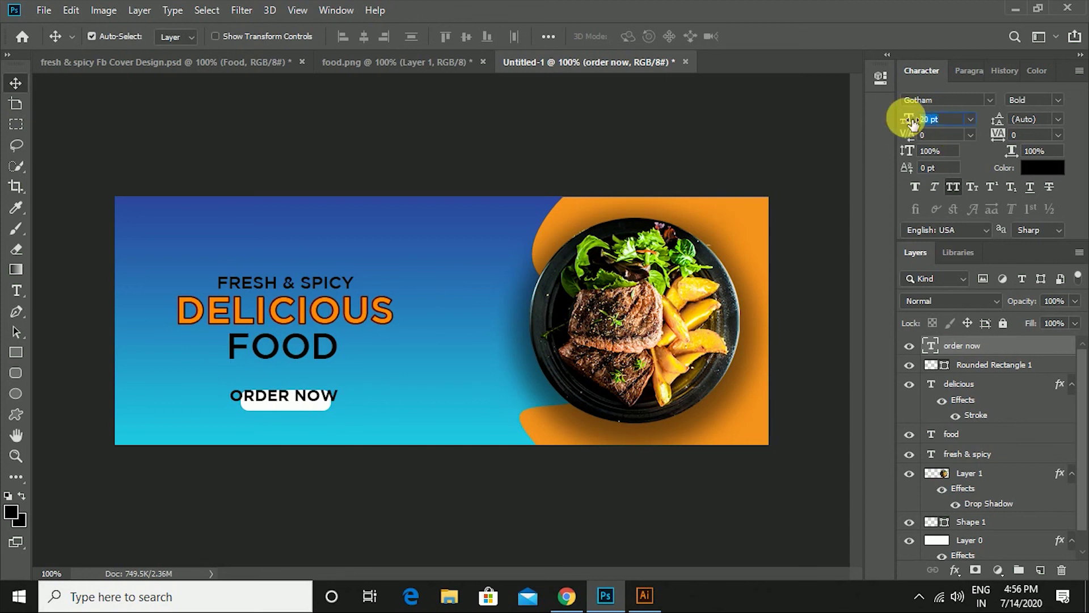
text(15)
key(Return)
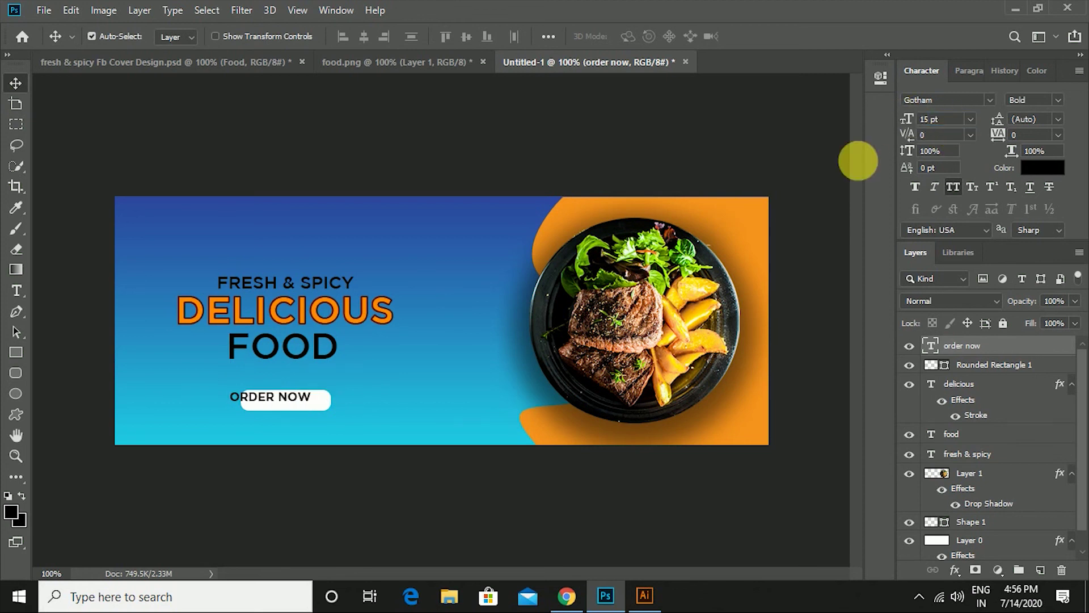
drag(318, 397, 324, 407)
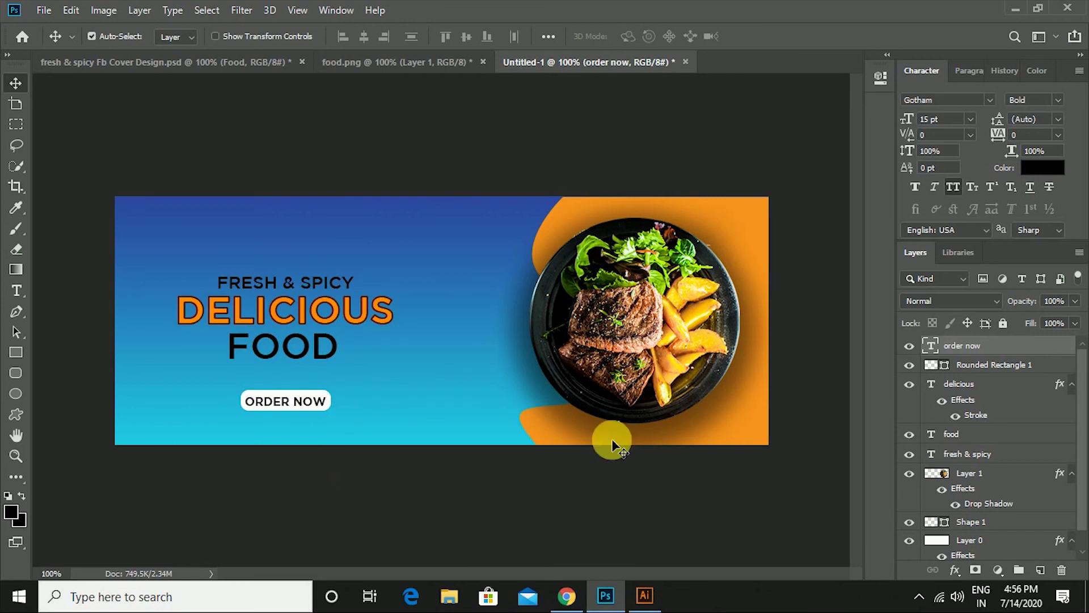
click(908, 119)
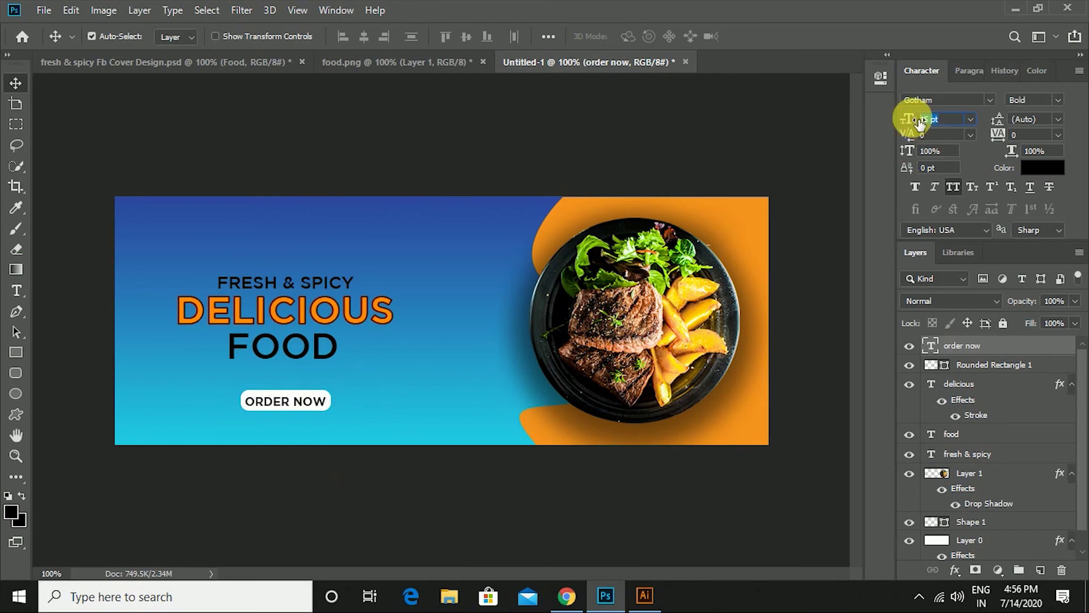
key(BackSpace)
key(Return)
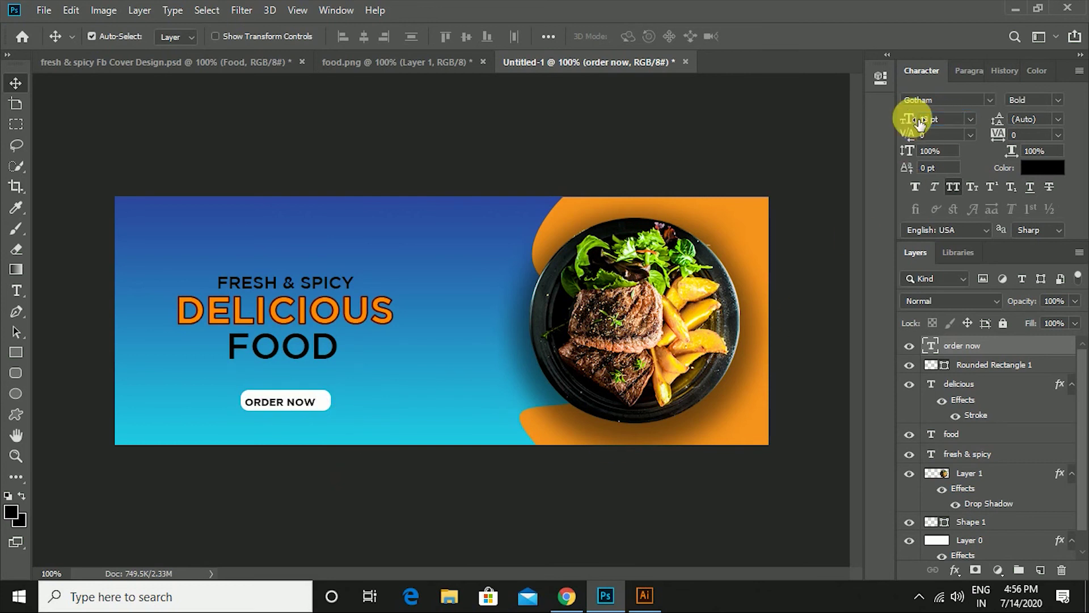
key(Right)
key(Right)
key(Right)
key(Right)
key(Right)
key(Right)
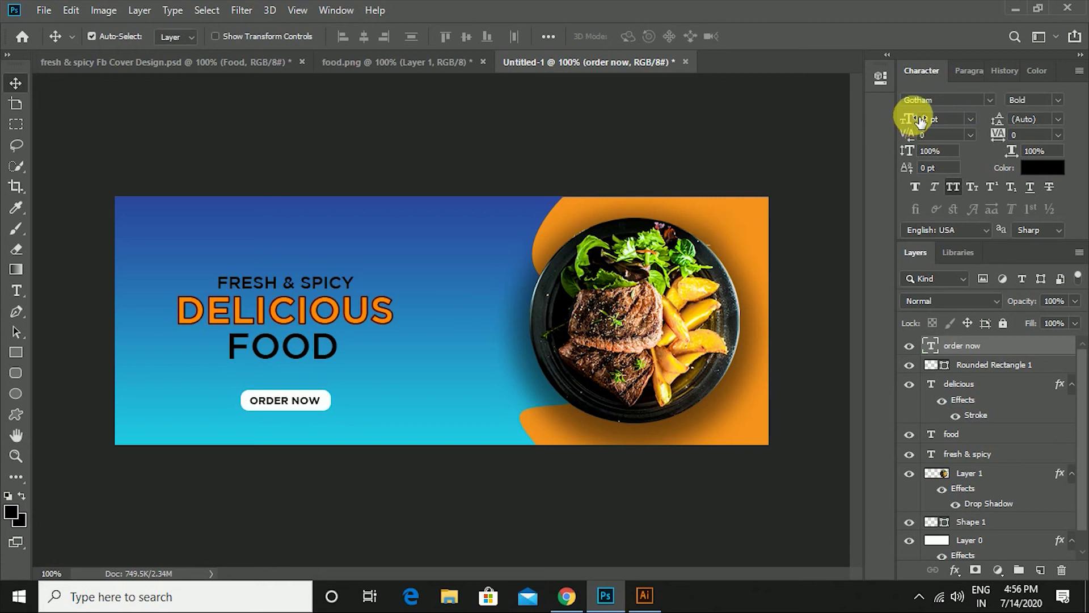
Reapply 15 pt size, nudge the label left, and switch it to Medium weight.
click(959, 120)
text(15)
key(Return)
key(Left)
key(Left)
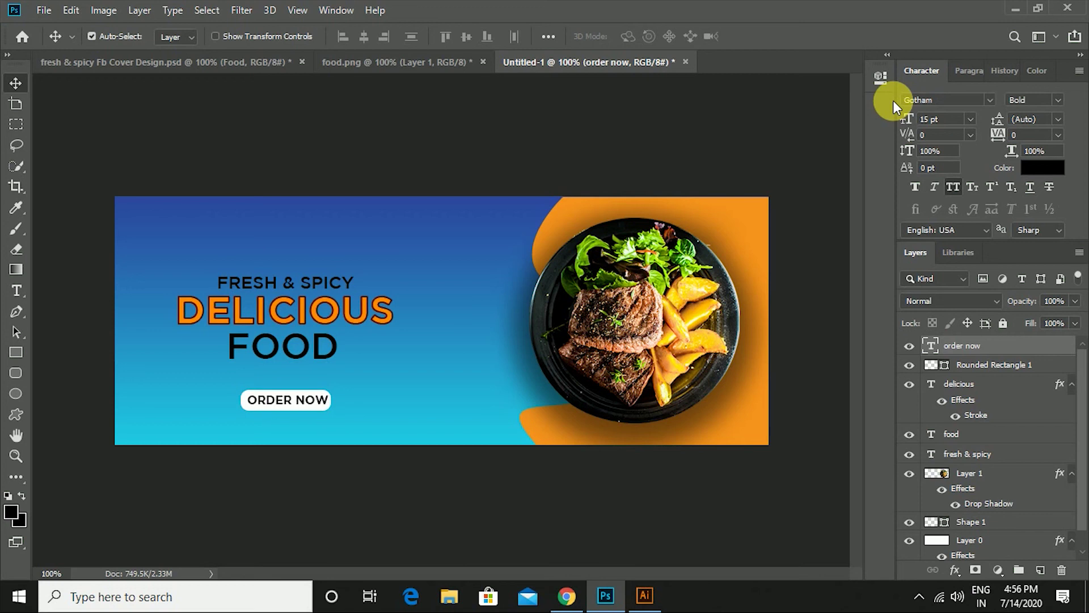
key(Left)
key(Left)
key(Left)
key(Left)
key(Left)
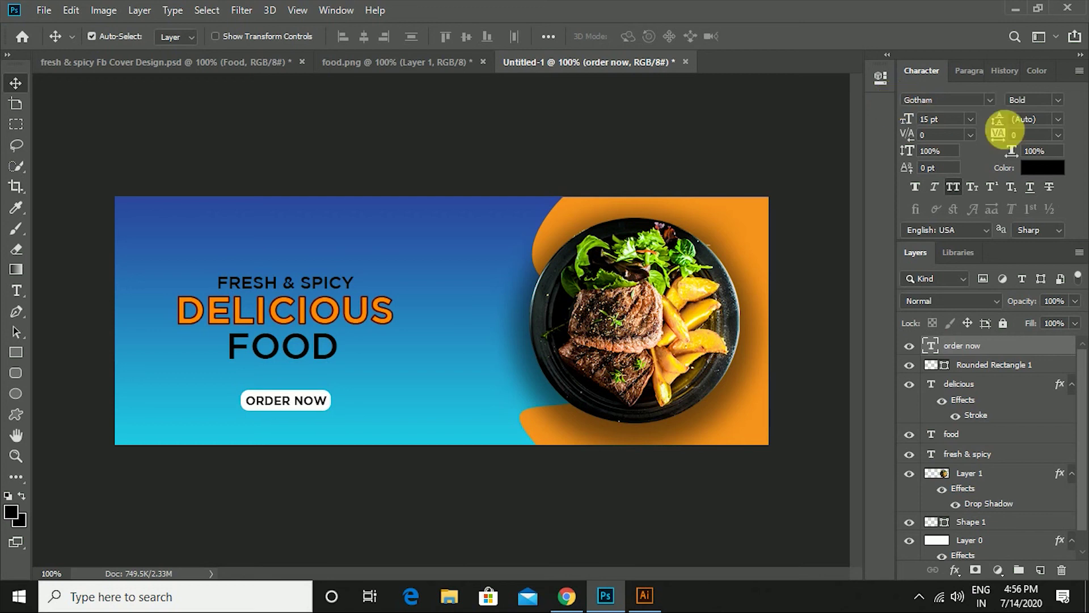
click(1058, 99)
click(1026, 166)
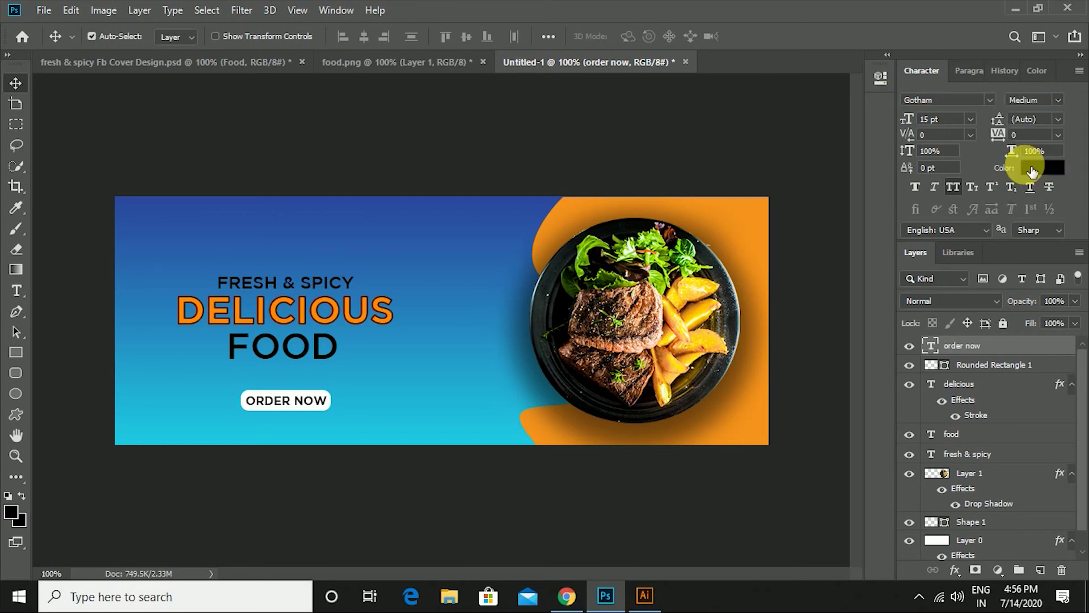
click(597, 159)
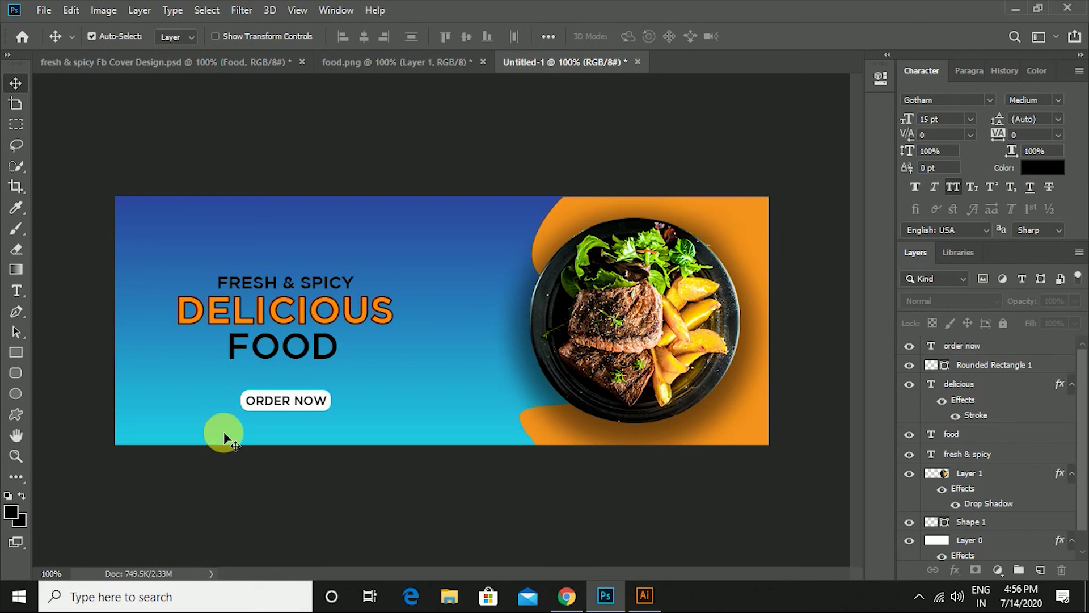
drag(284, 406, 284, 437)
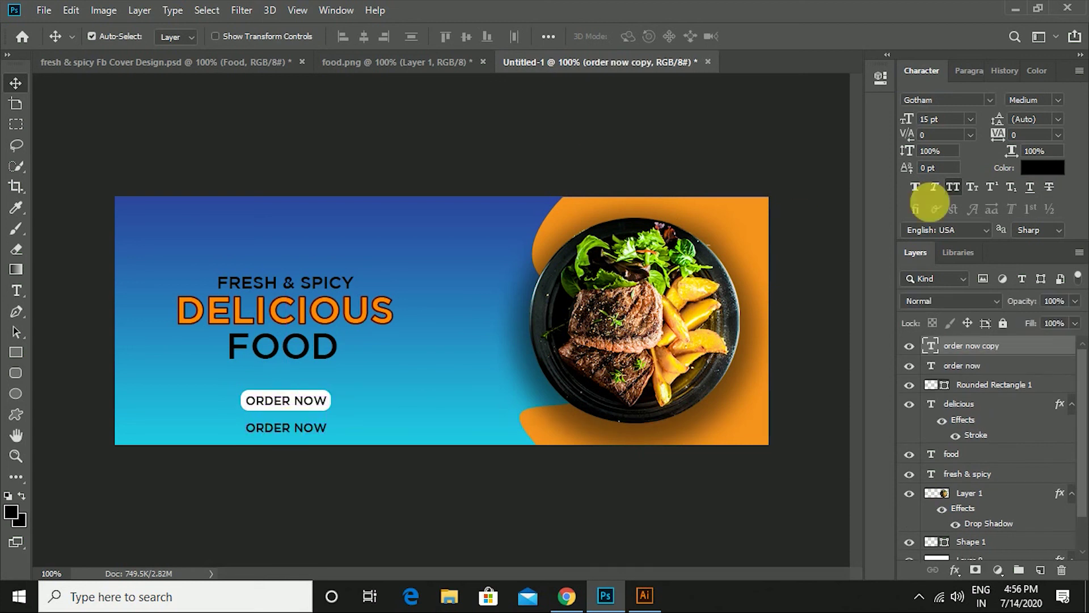
click(955, 189)
double_click(277, 426)
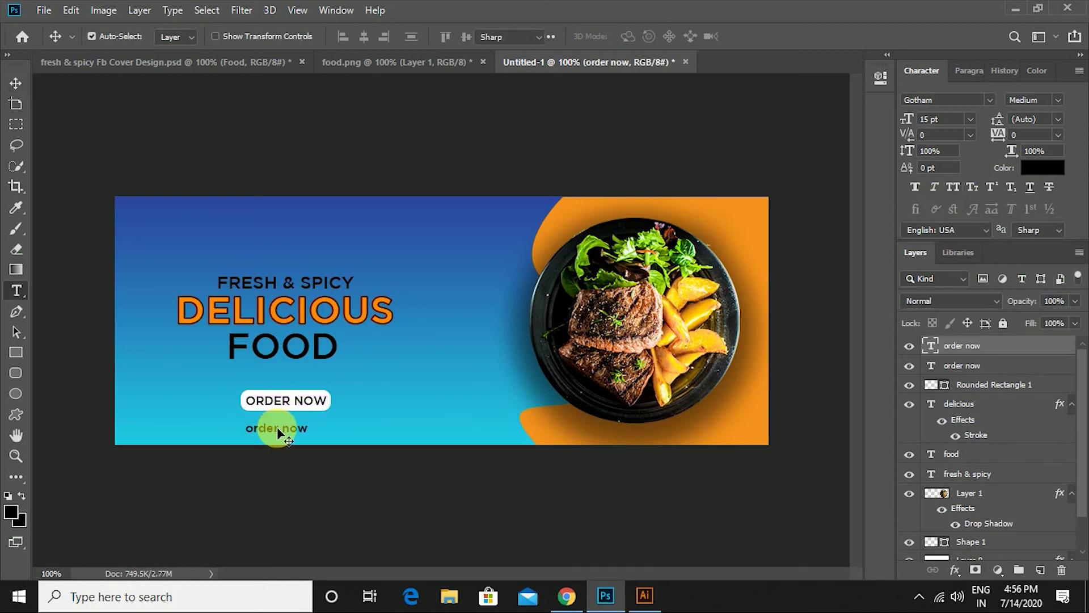
click(311, 435)
text(www.deliciousfood.com)
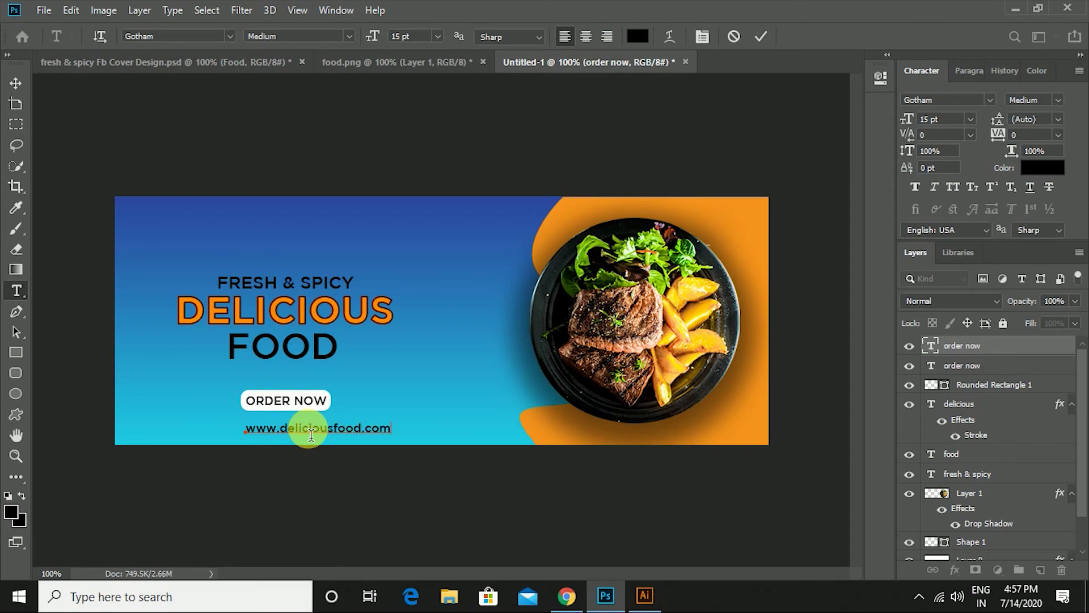
click(192, 272)
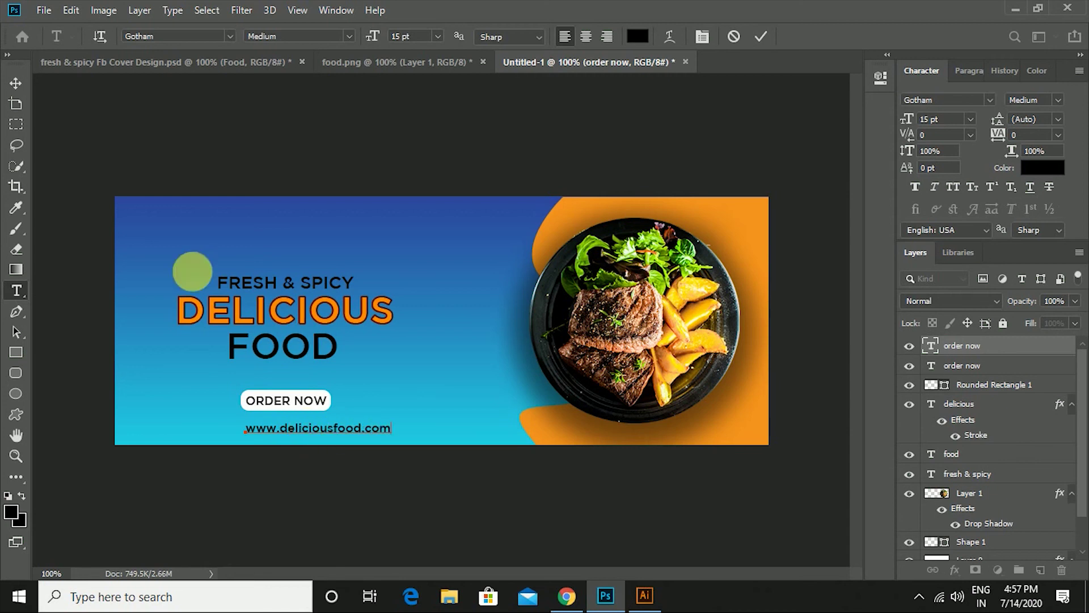
Set the URL tracking to 120 and nudge it left and up under the button.
click(16, 83)
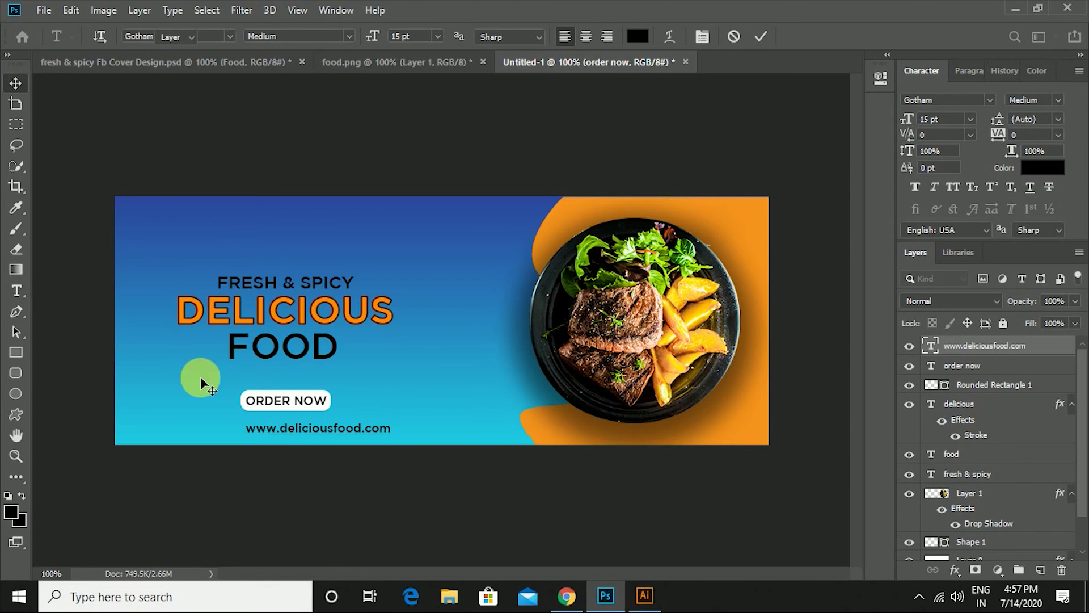
click(324, 437)
drag(324, 437, 290, 439)
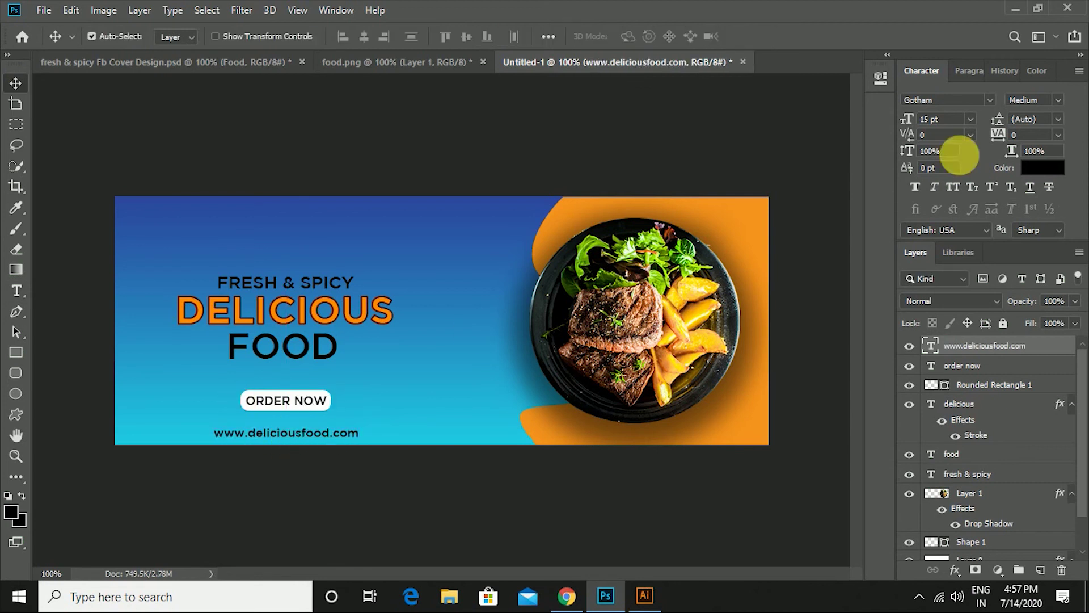
click(1018, 134)
text(120)
key(Return)
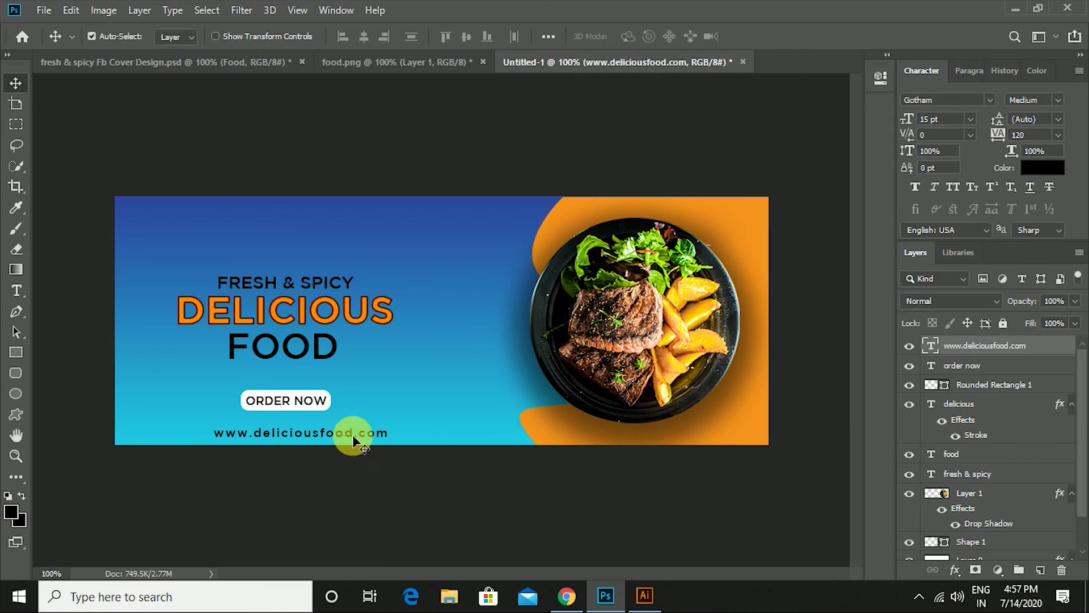
drag(353, 443, 336, 437)
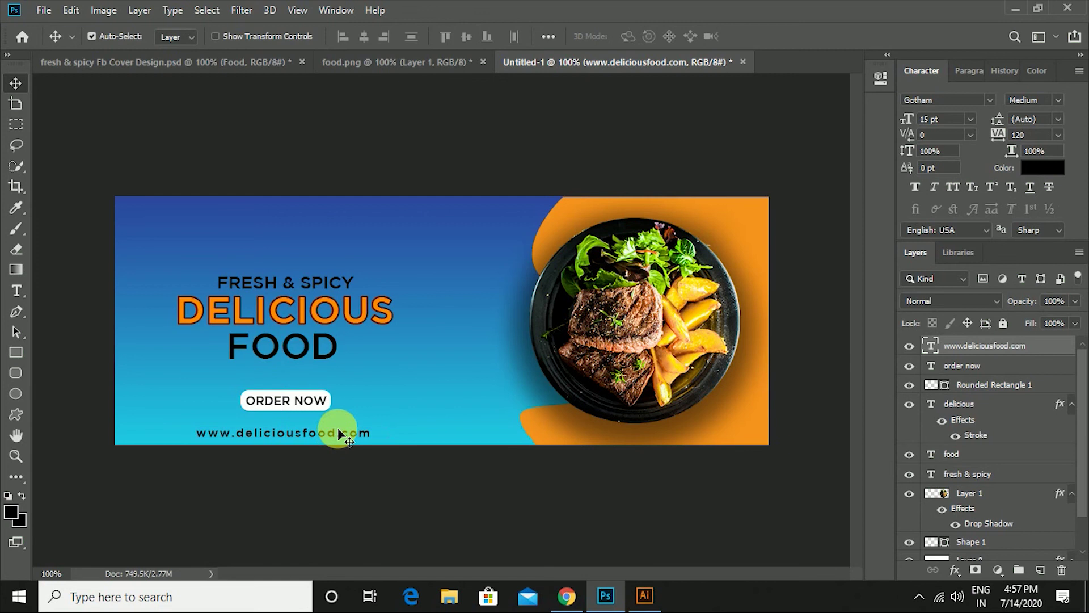
key(Up)
key(Up)
key(Up)
key(Up)
key(Up)
key(Up)
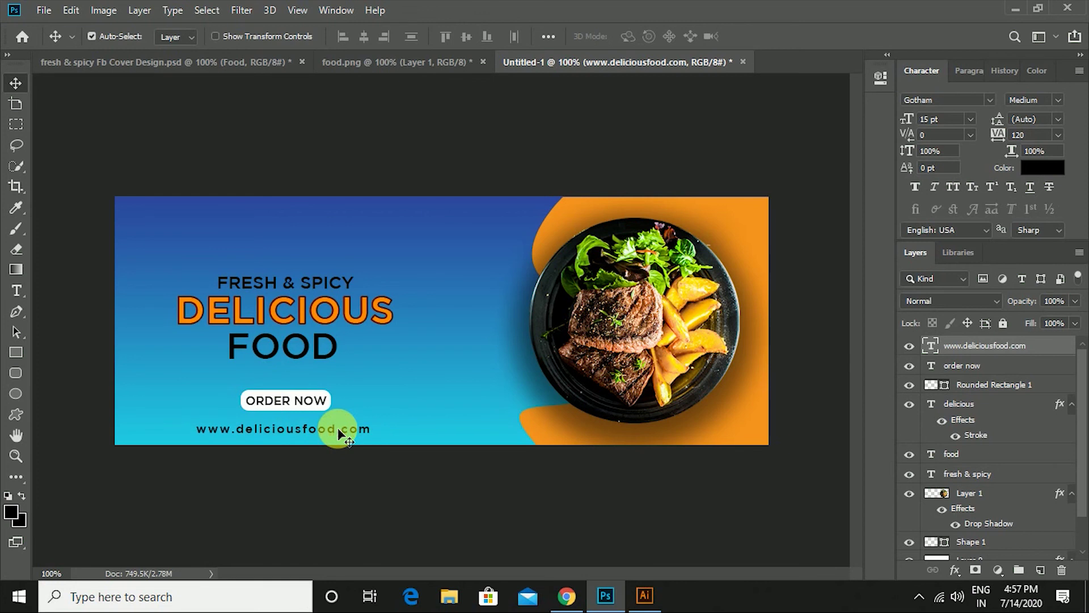
click(332, 350)
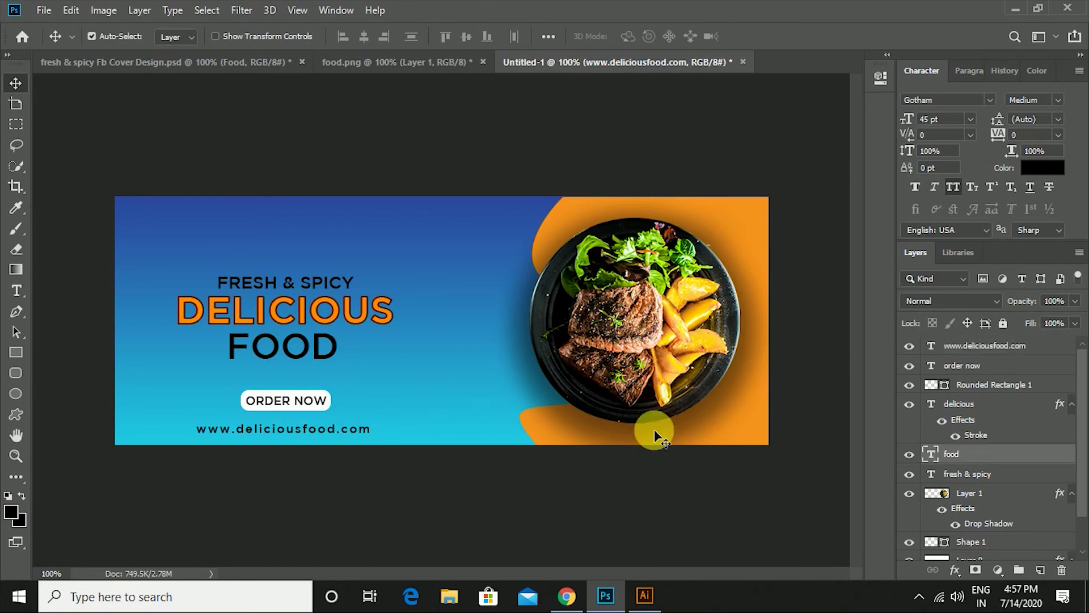
Move the three headline lines up together.
ctrl+click(974, 476)
ctrl+click(987, 405)
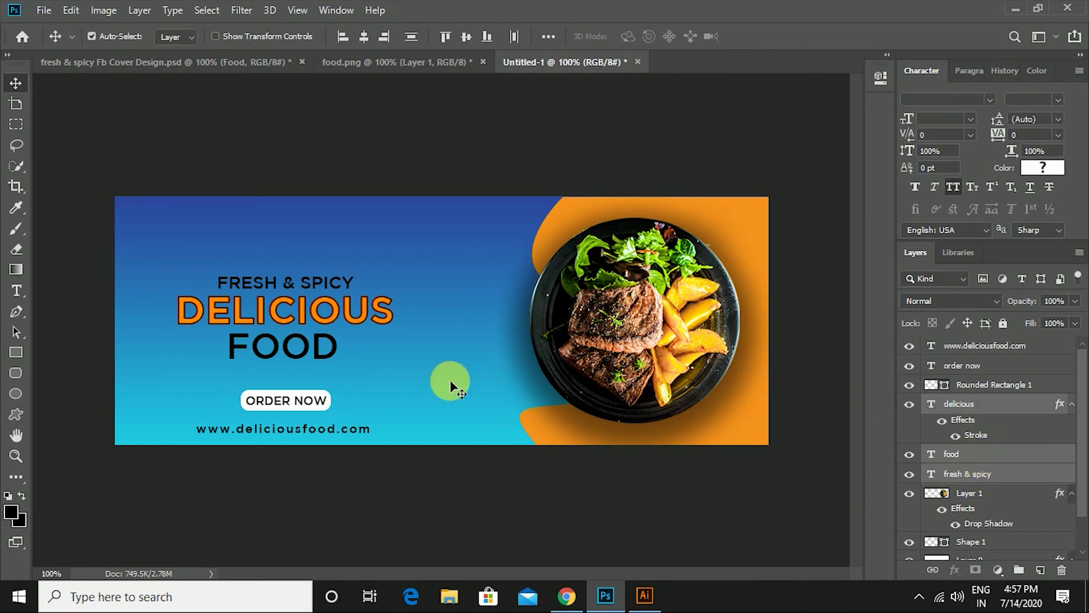
drag(331, 323, 332, 313)
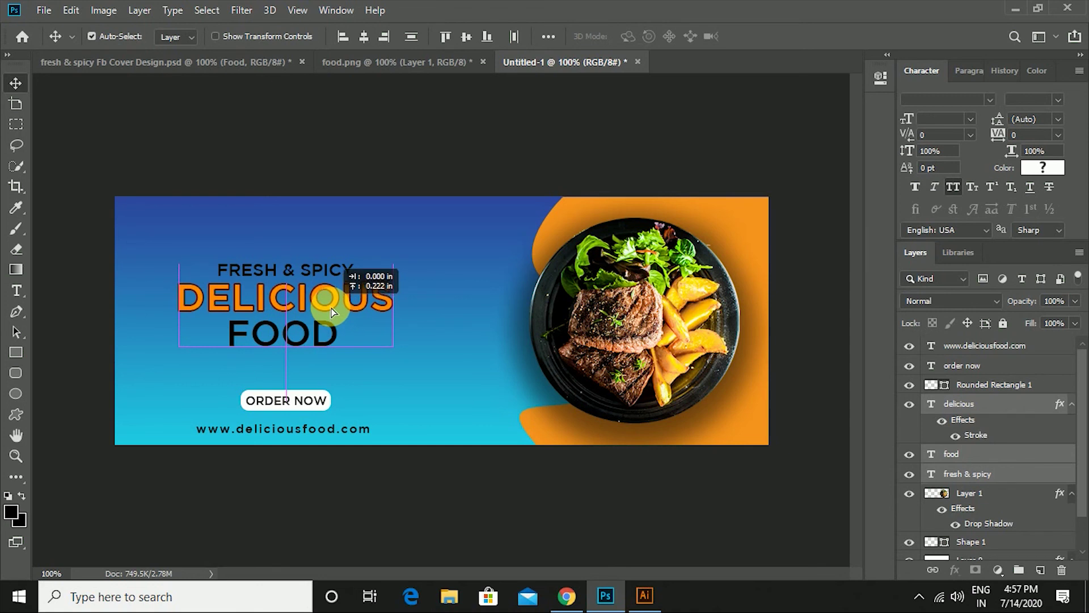
drag(331, 311, 332, 307)
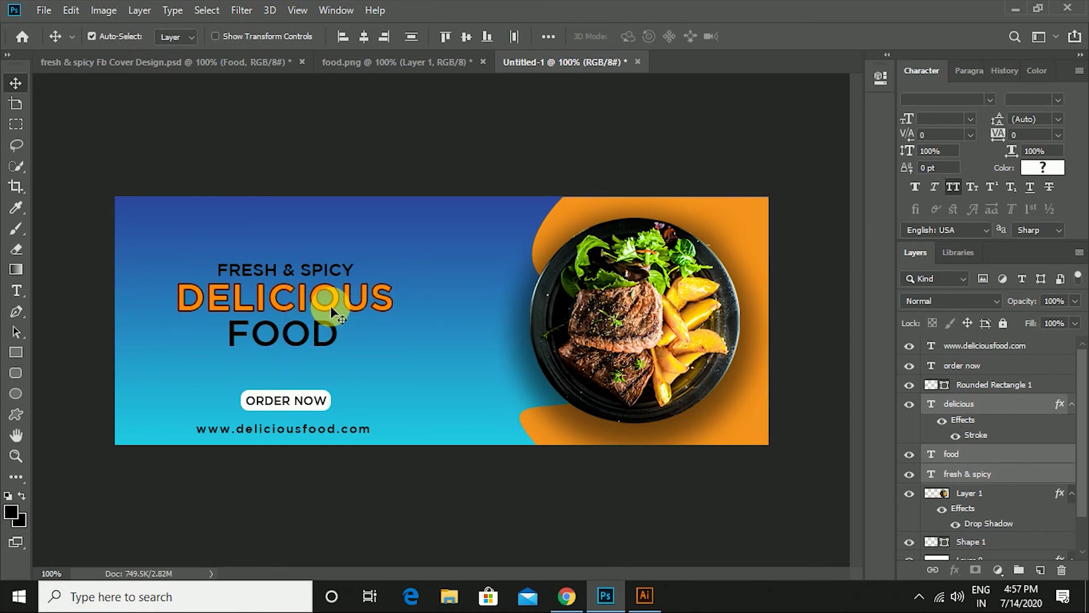
Nudge the ORDER NOW button down and reduce its text to 14 pt.
click(296, 399)
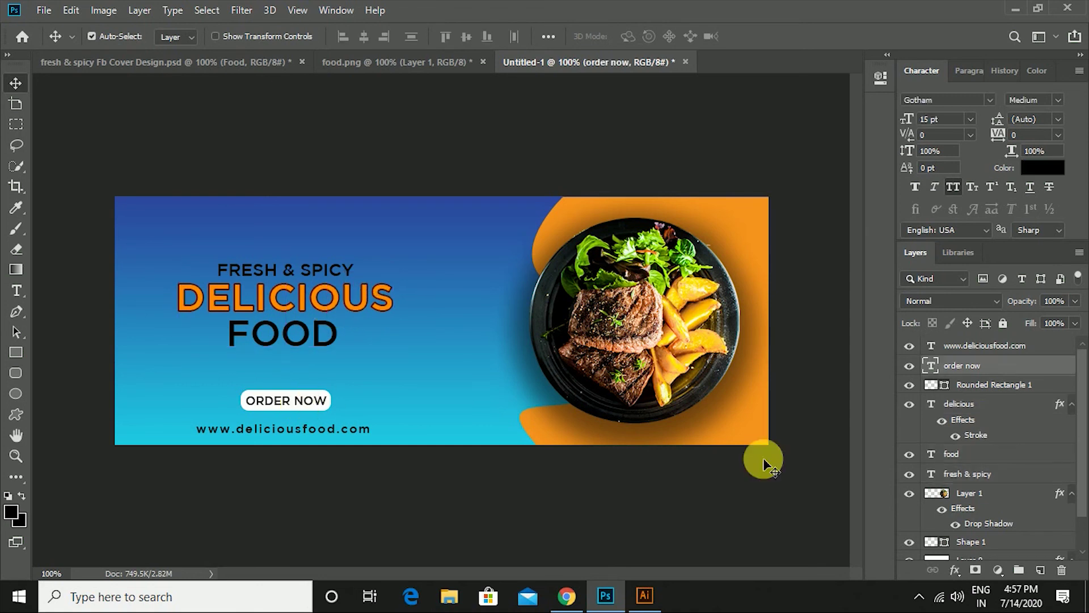
shift+click(988, 387)
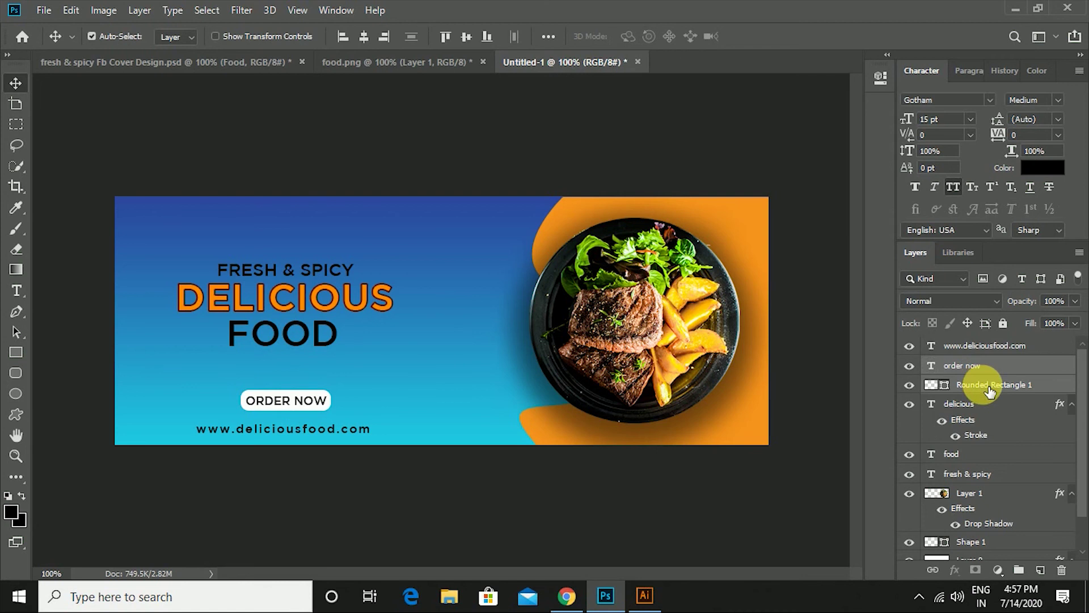
key(Down)
key(Down)
key(Down)
key(Down)
key(Down)
key(Down)
key(Down)
key(Down)
key(Down)
key(Down)
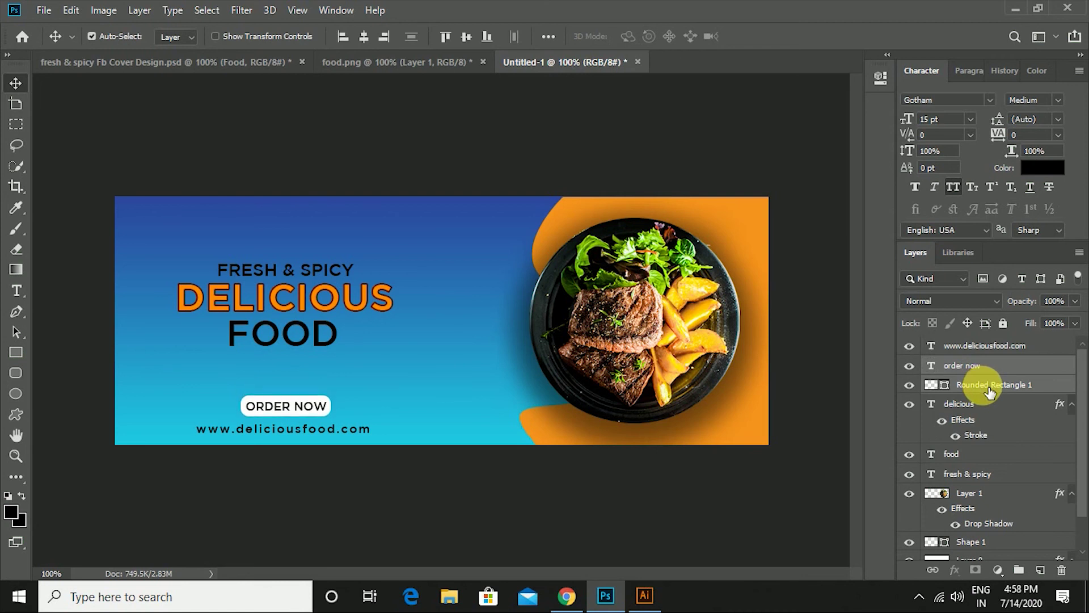
key(Down)
key(Down)
key(Down)
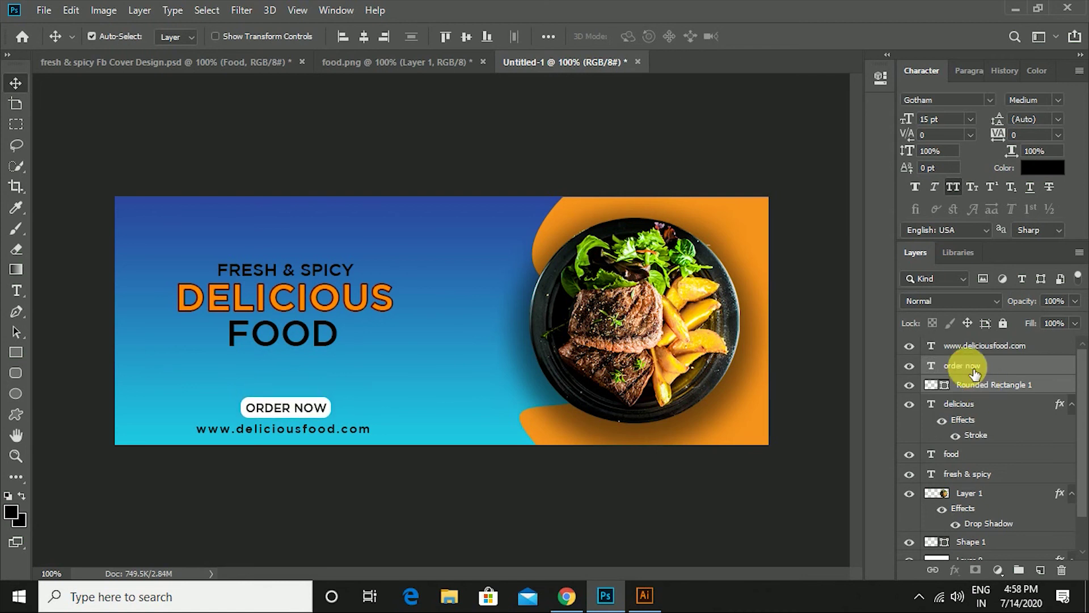
click(968, 366)
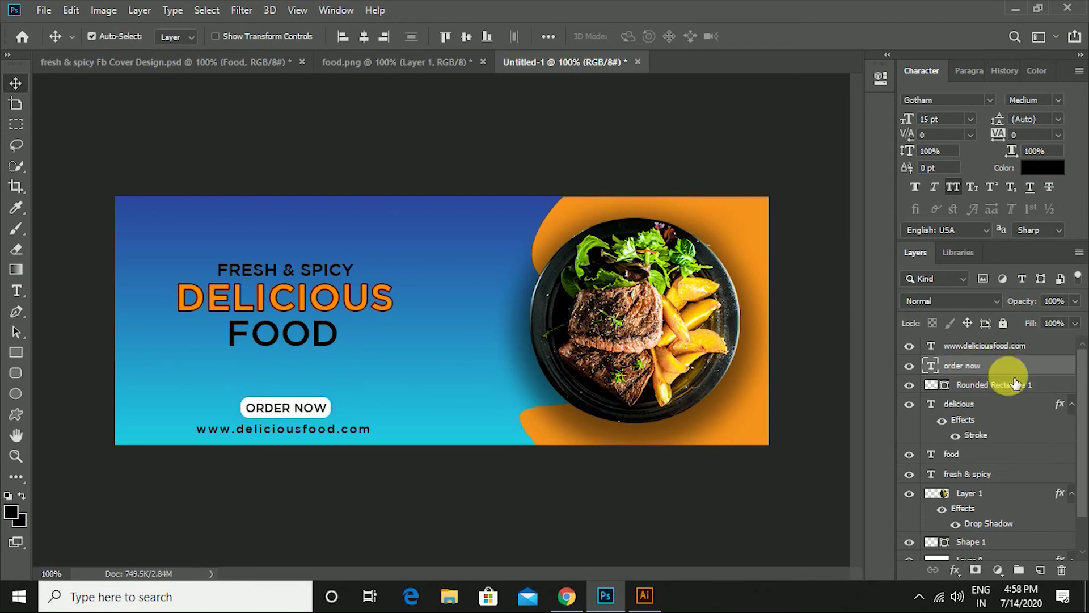
click(953, 128)
click(897, 120)
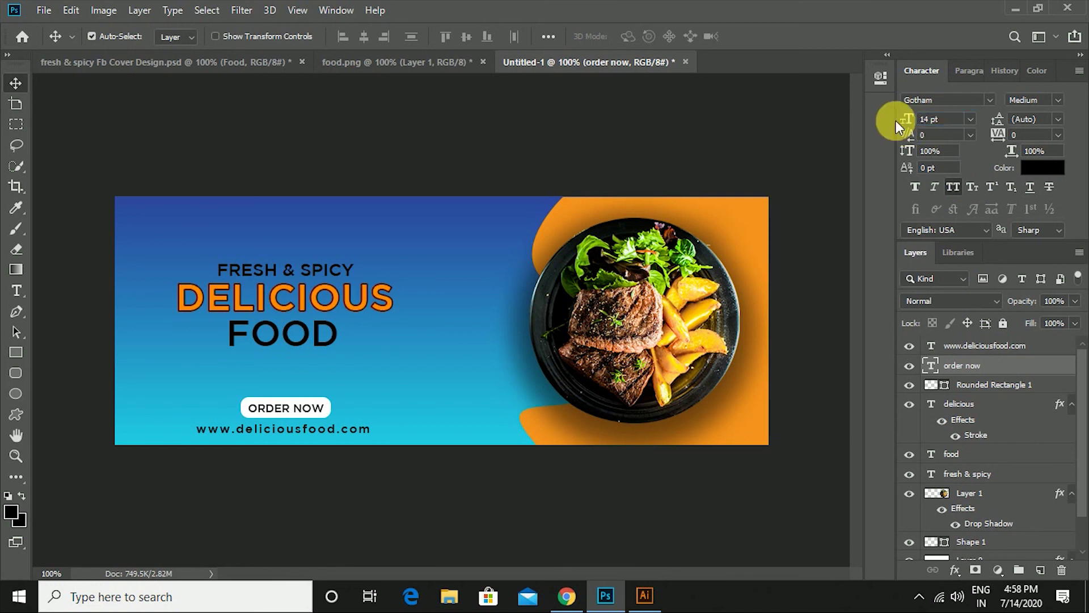
Shrink the button's rounded rectangle slightly with Free Transform.
click(991, 390)
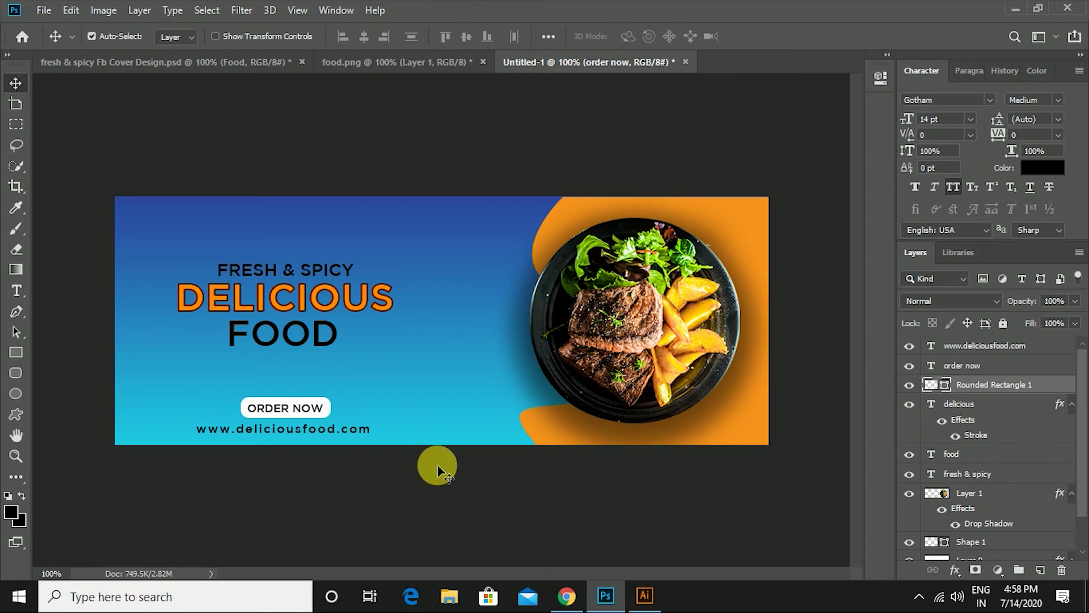
key(ctrl+t)
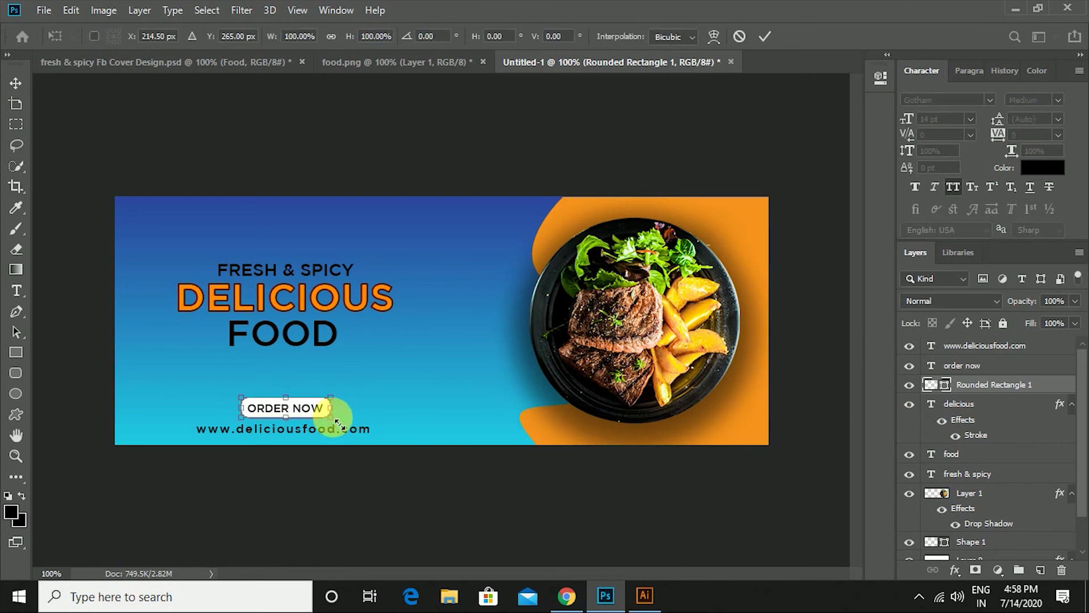
drag(335, 420, 328, 416)
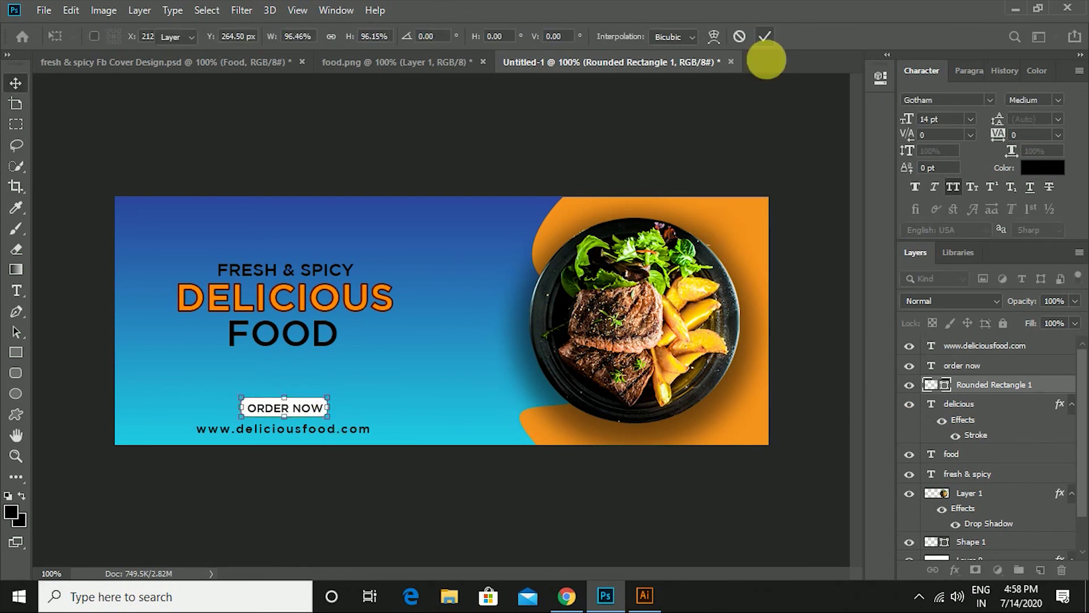
click(765, 36)
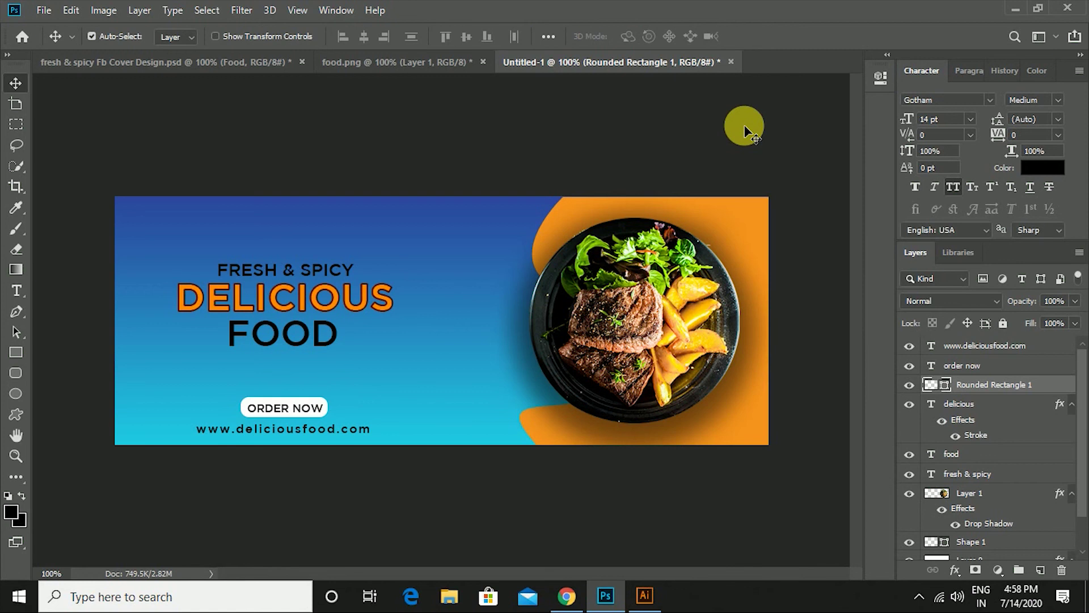
click(980, 366)
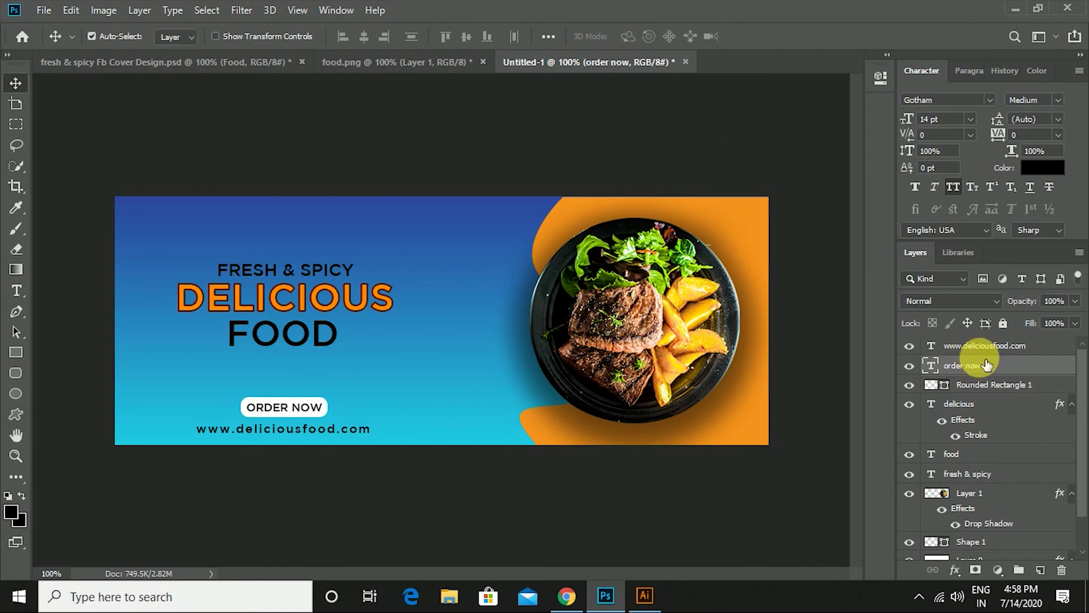
click(545, 154)
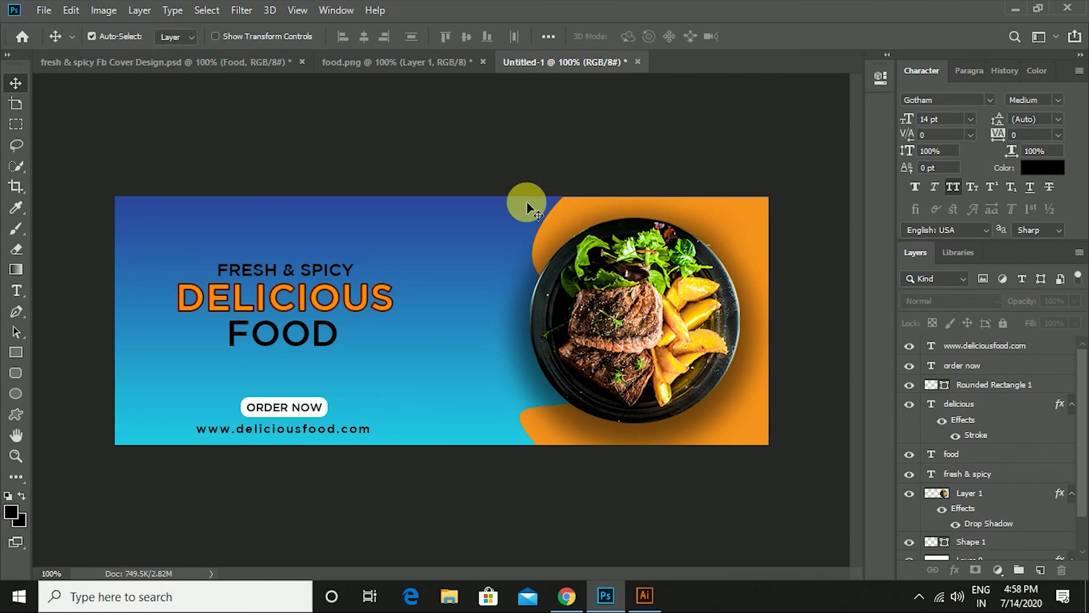
Set up the Ellipse tool with orange fill and no stroke.
click(15, 393)
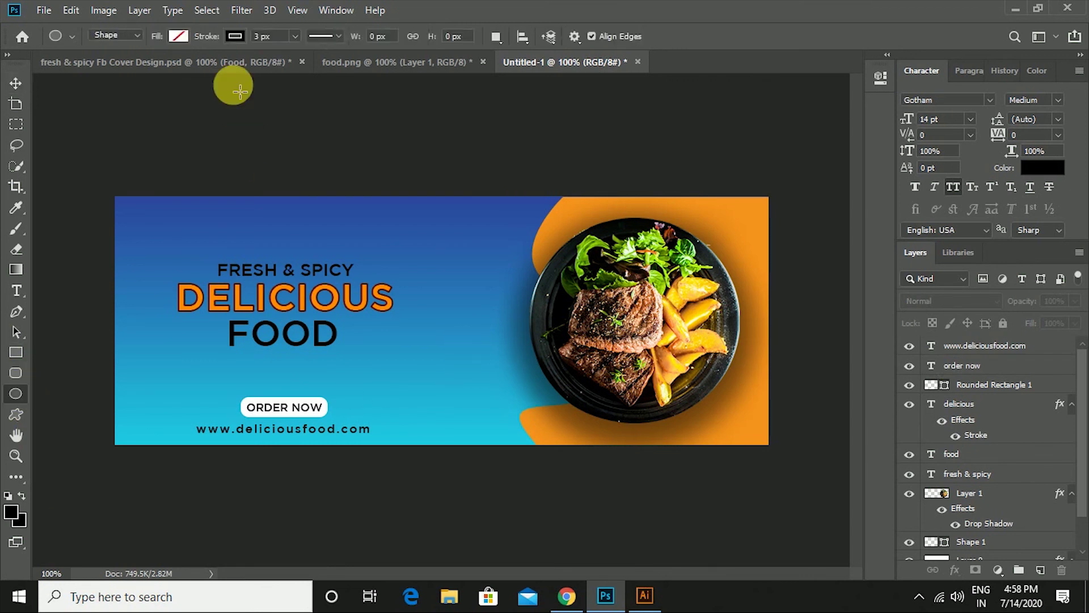
click(245, 35)
click(169, 63)
click(178, 36)
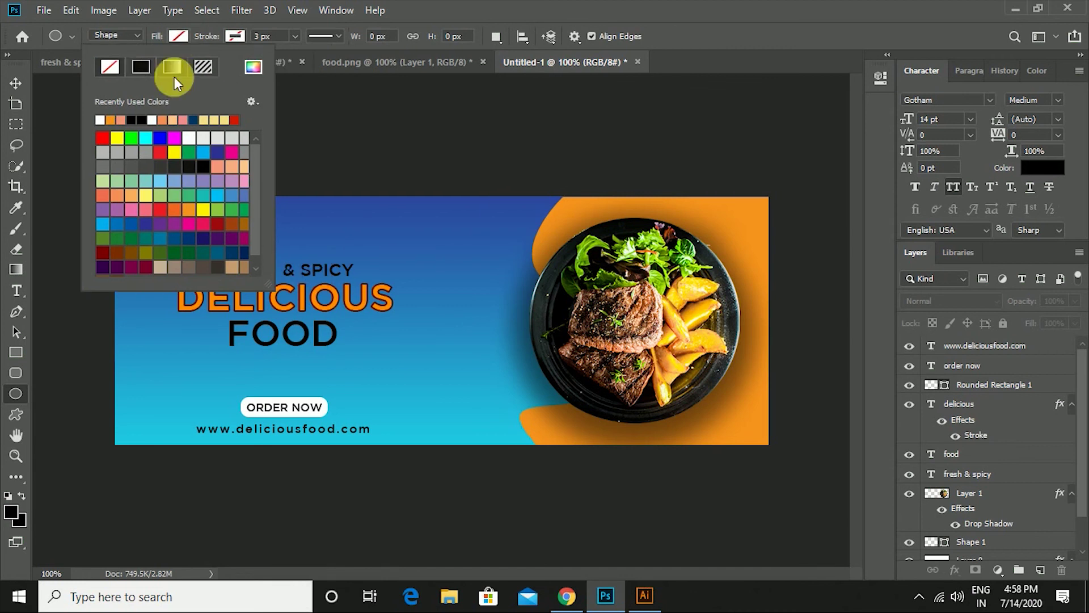
click(120, 120)
click(178, 36)
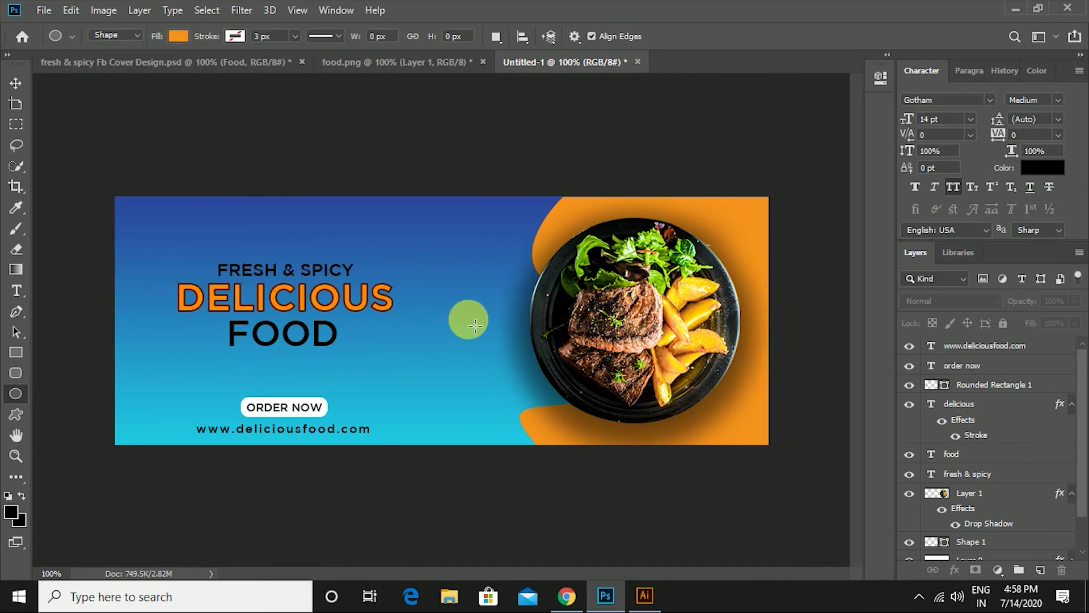
Draw the orange circle beside the plate and move it up and left.
drag(468, 315, 542, 391)
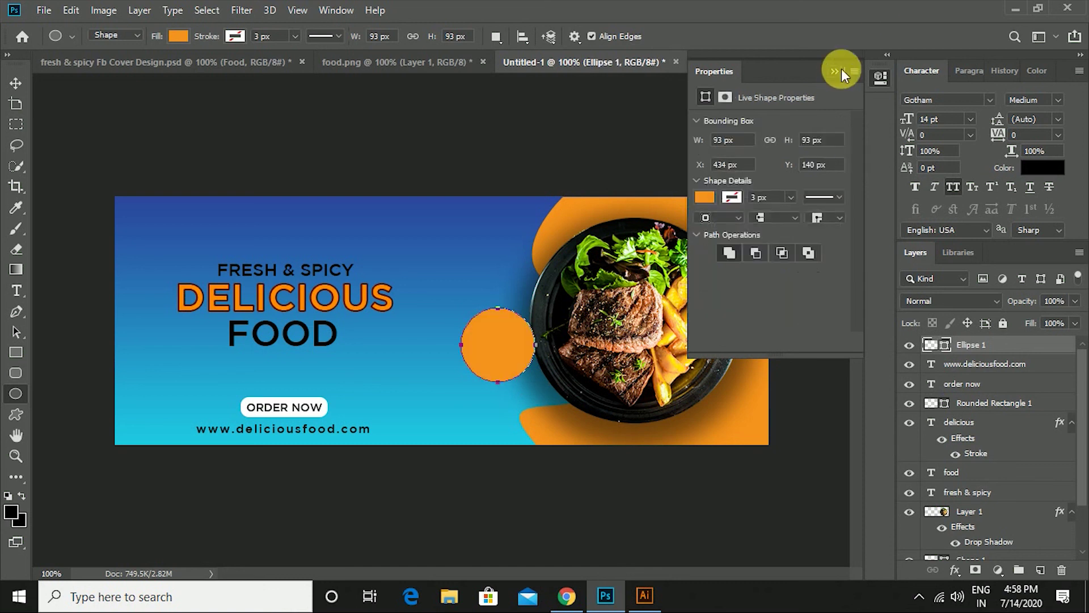
click(834, 71)
click(16, 83)
drag(483, 344, 468, 325)
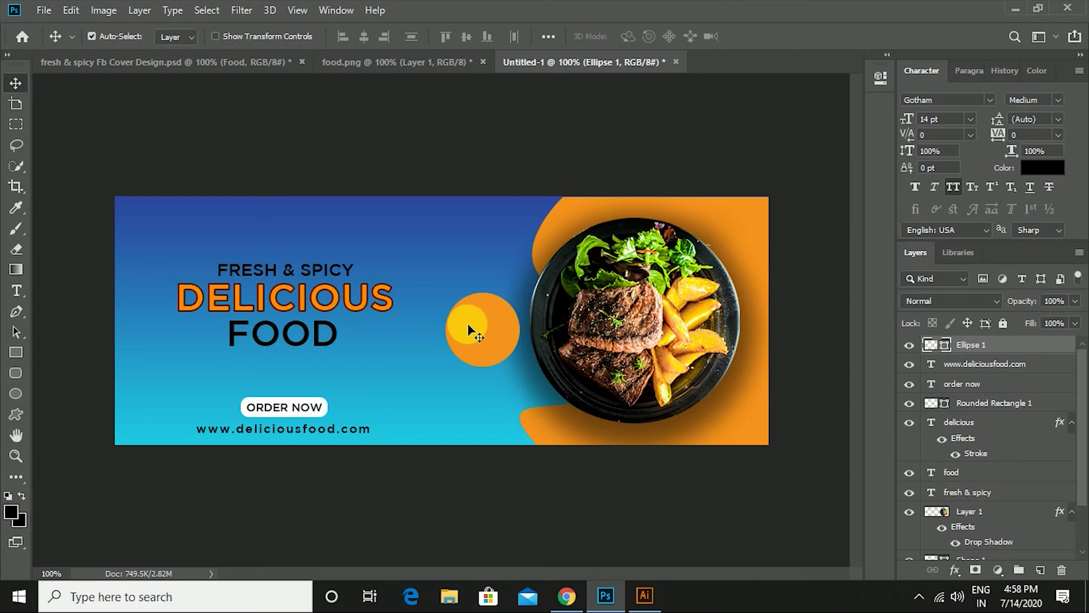
Add SAVE text, enlarge it, and position it inside the orange circle.
click(18, 290)
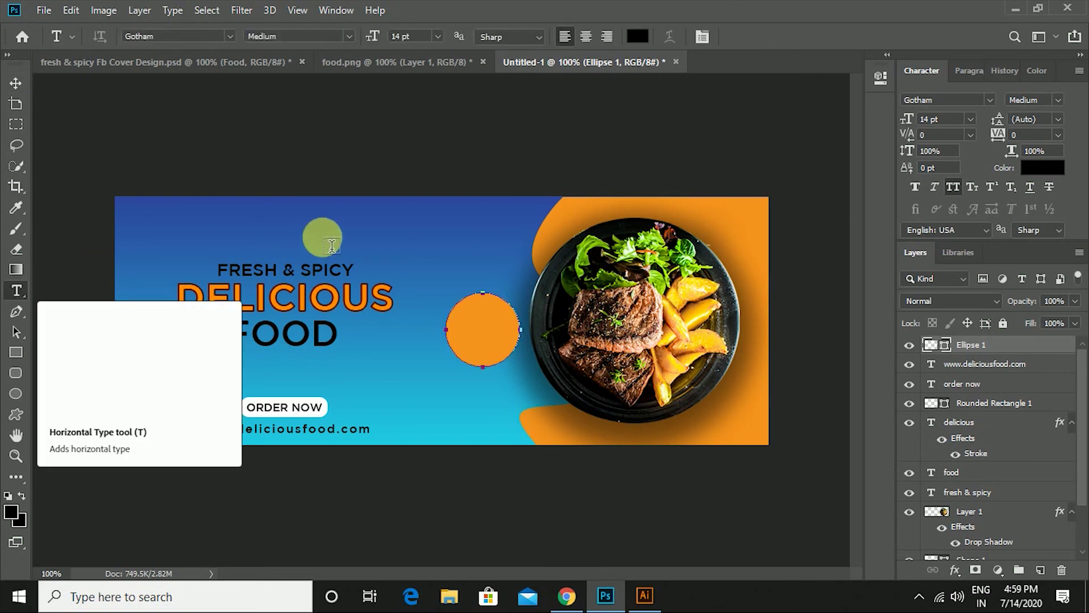
click(317, 241)
text(SAVE)
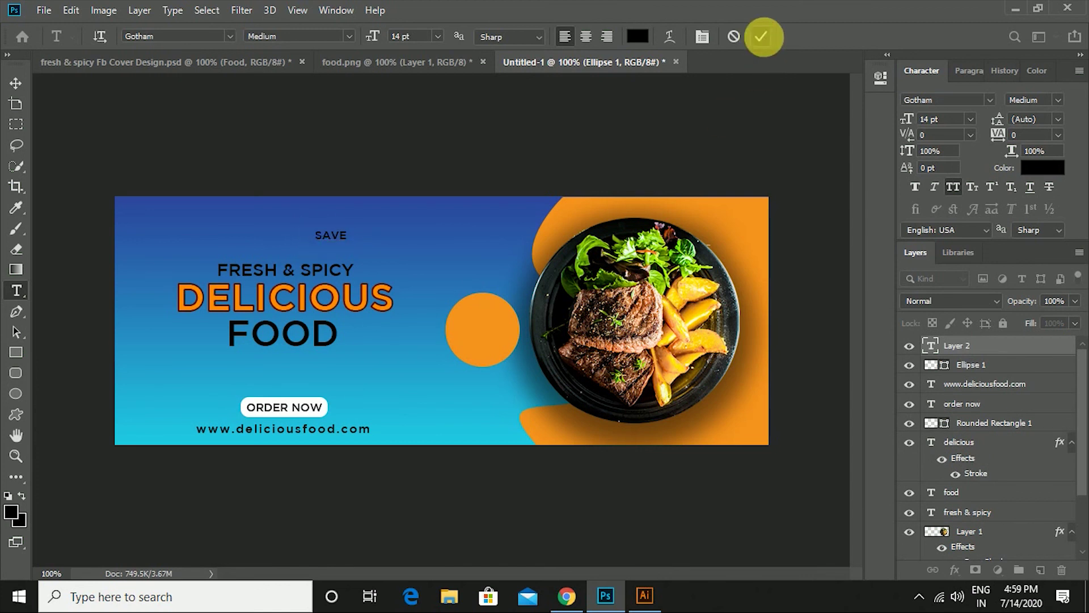
click(760, 37)
click(16, 83)
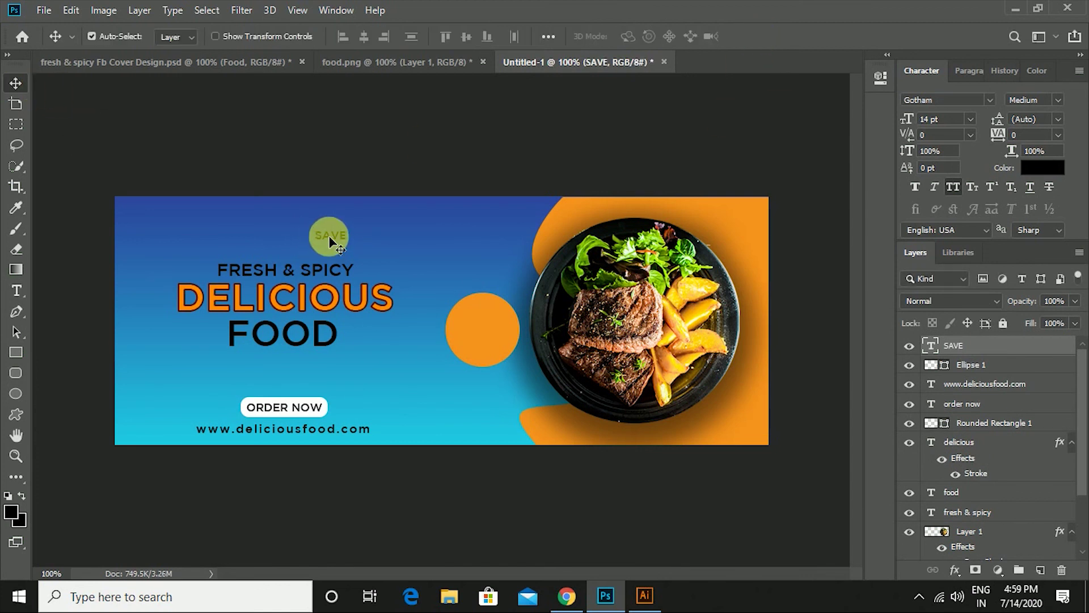
drag(329, 236, 479, 319)
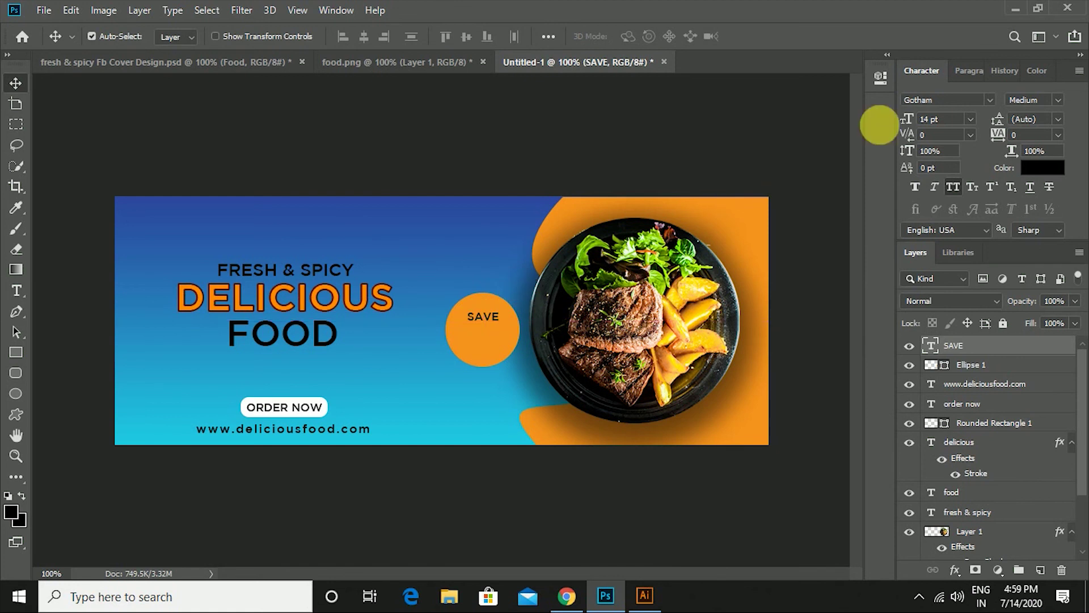
drag(909, 123, 921, 124)
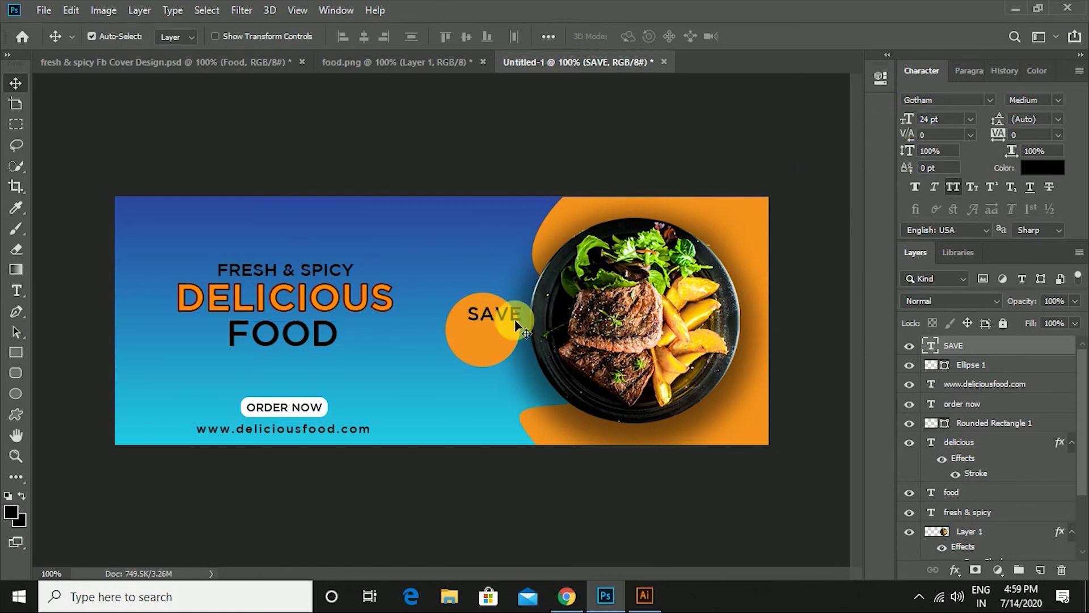
drag(516, 324, 503, 342)
Duplicate SAVE as a 30% line and centre it beneath SAVE.
key(t)
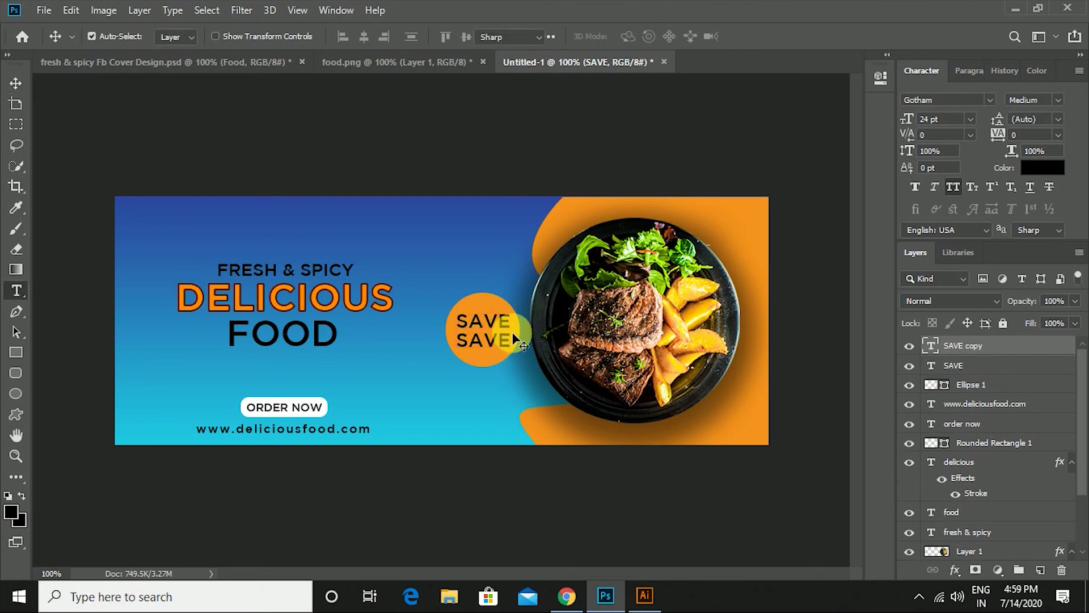
double_click(513, 335)
text(30%)
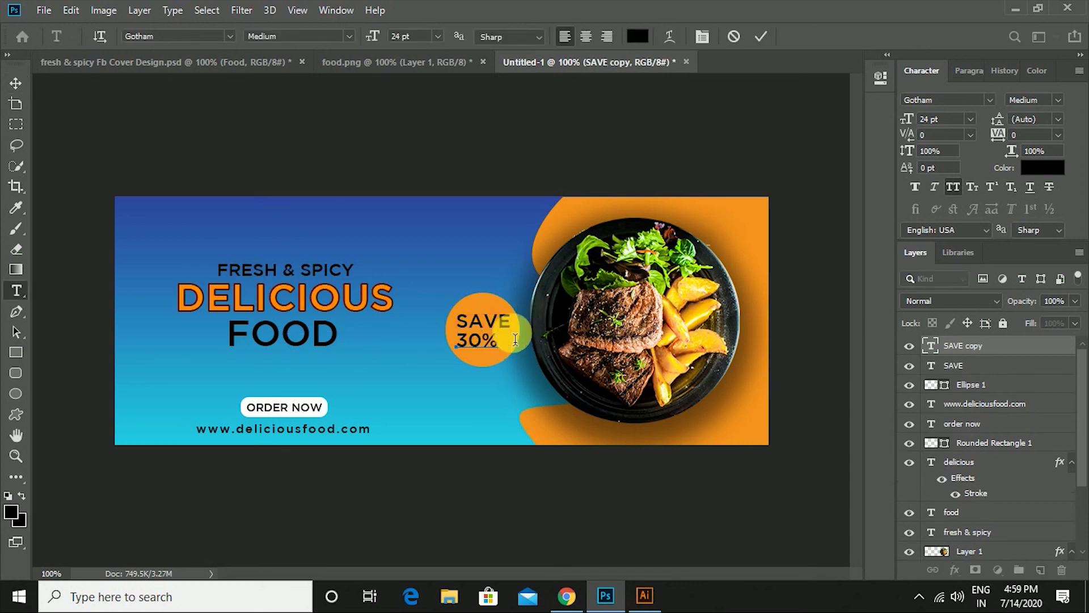
click(758, 36)
key(v)
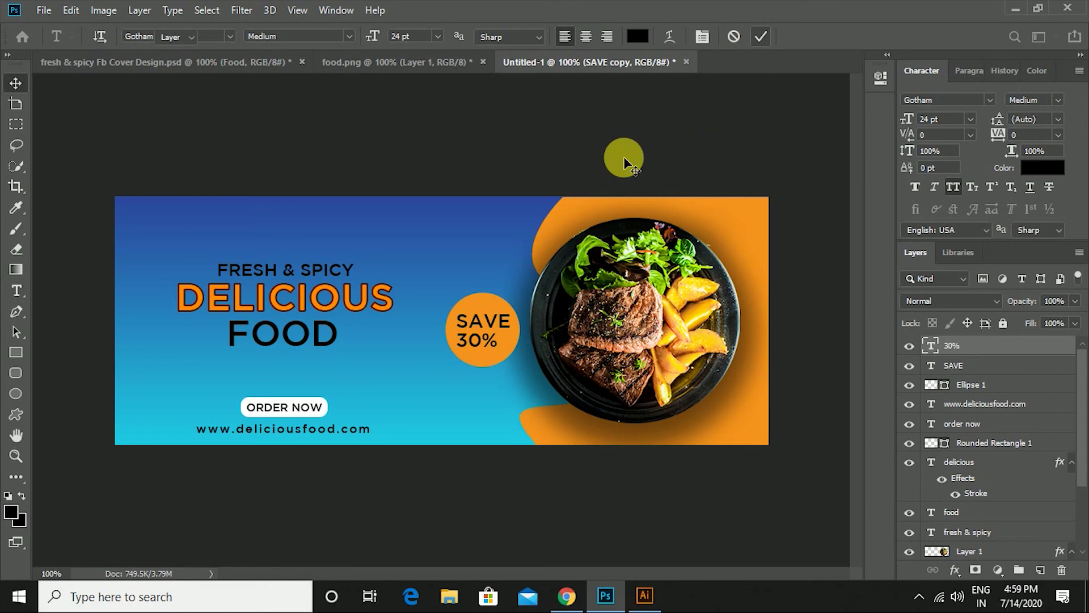
click(625, 162)
key(v)
drag(480, 348, 486, 347)
click(487, 325)
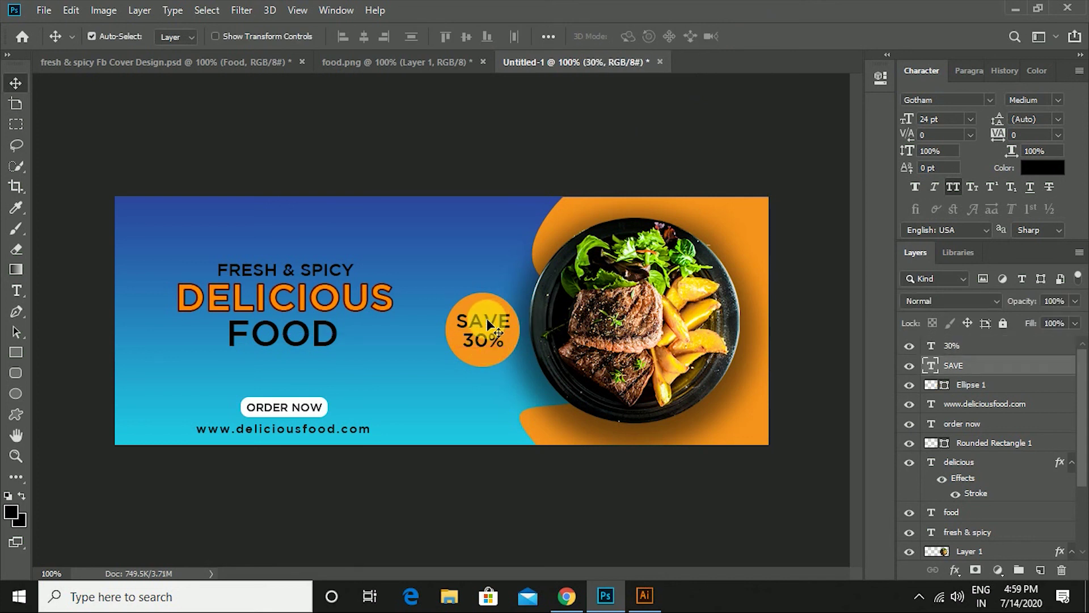
click(485, 343)
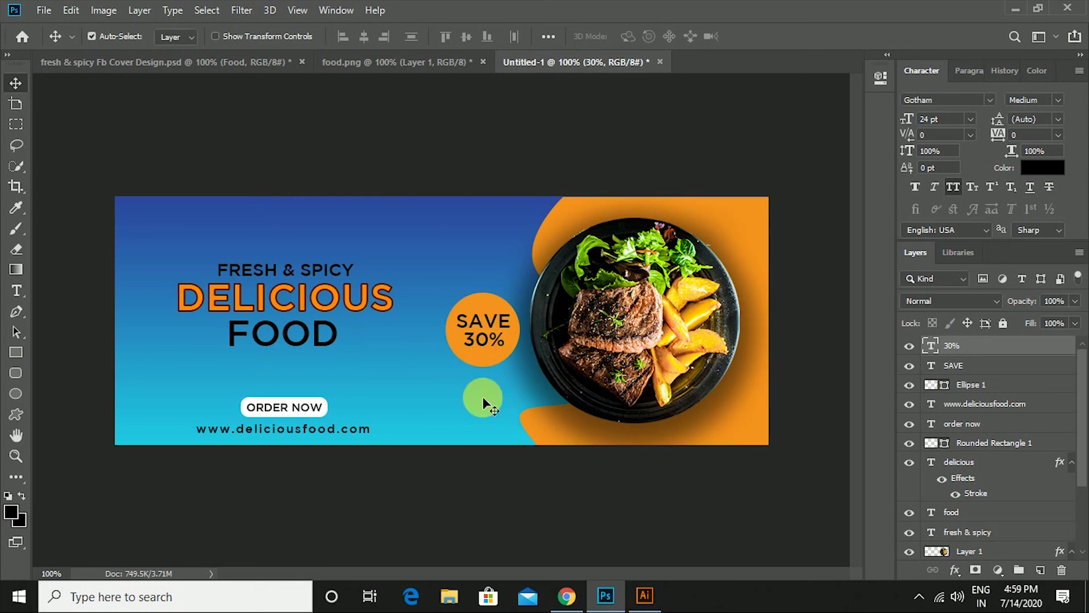
Add a Drop Shadow to Ellipse 1: opacity 35%, distance 0, size 16.
click(489, 370)
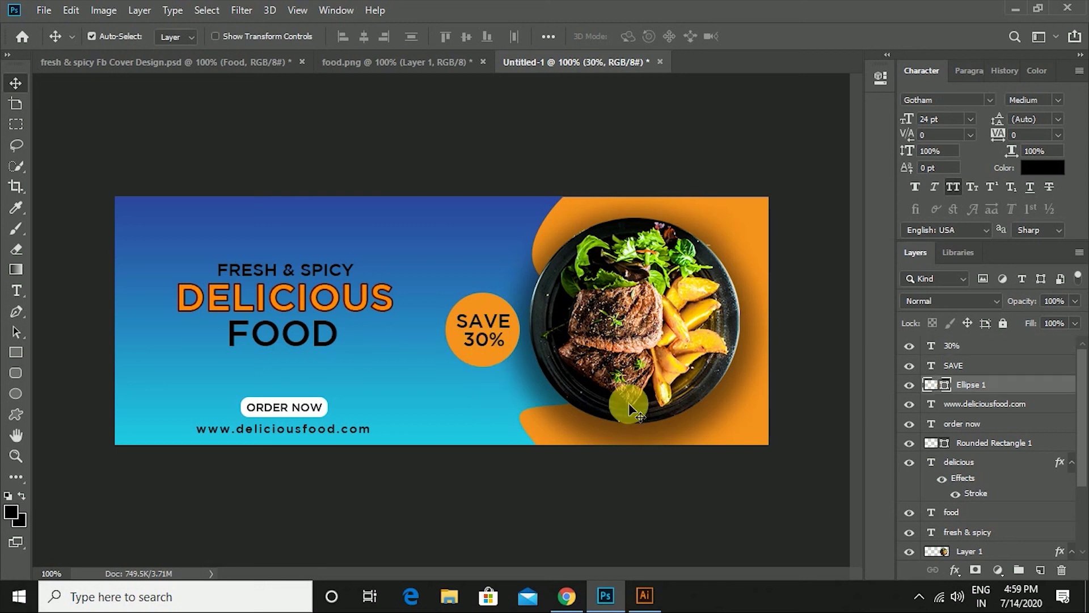
click(959, 569)
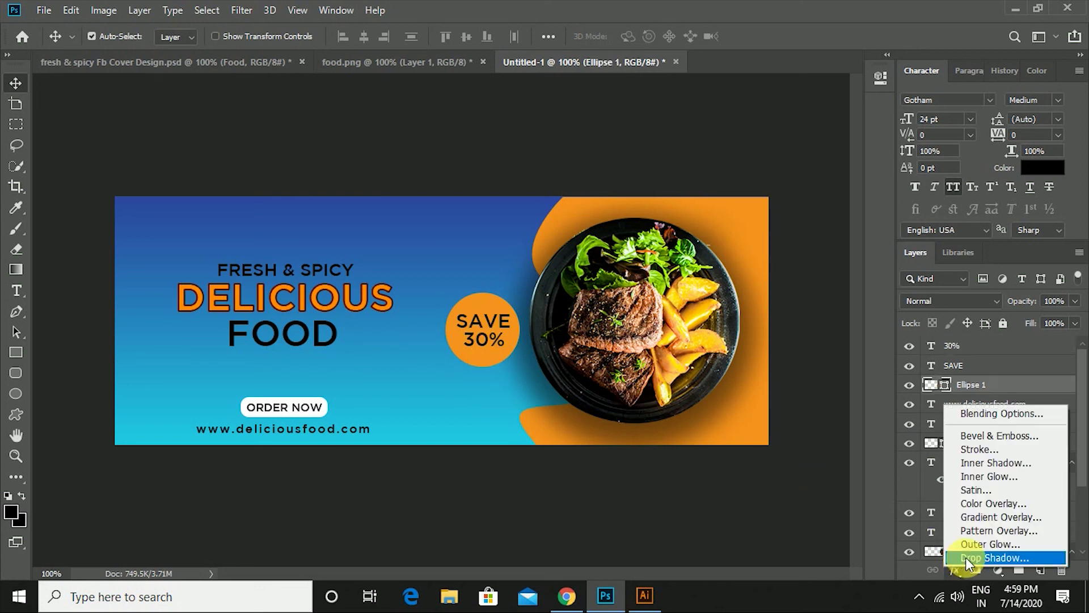
click(965, 557)
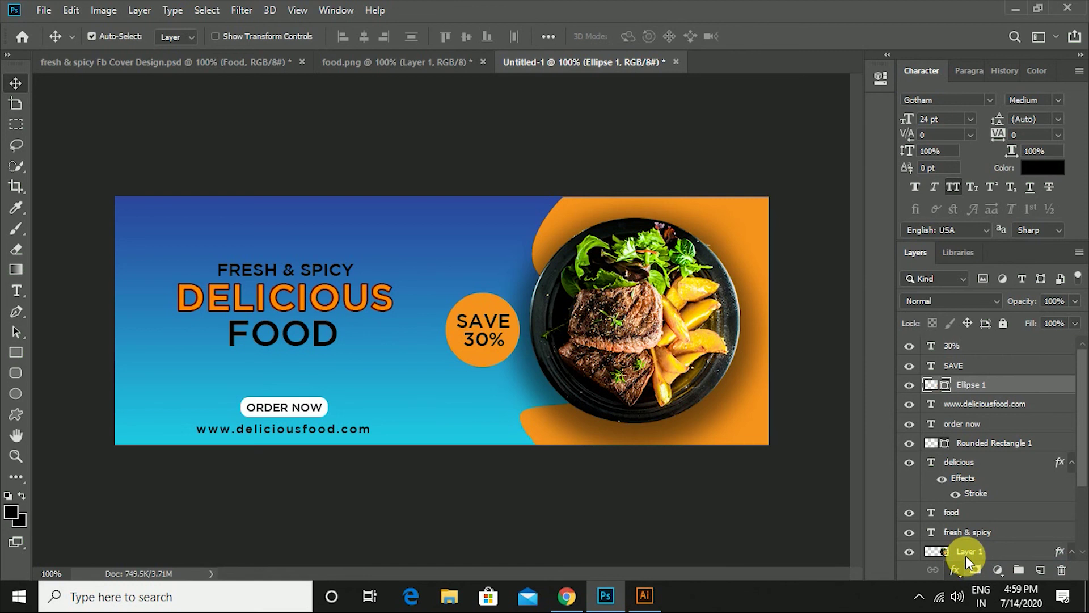
drag(548, 124, 712, 129)
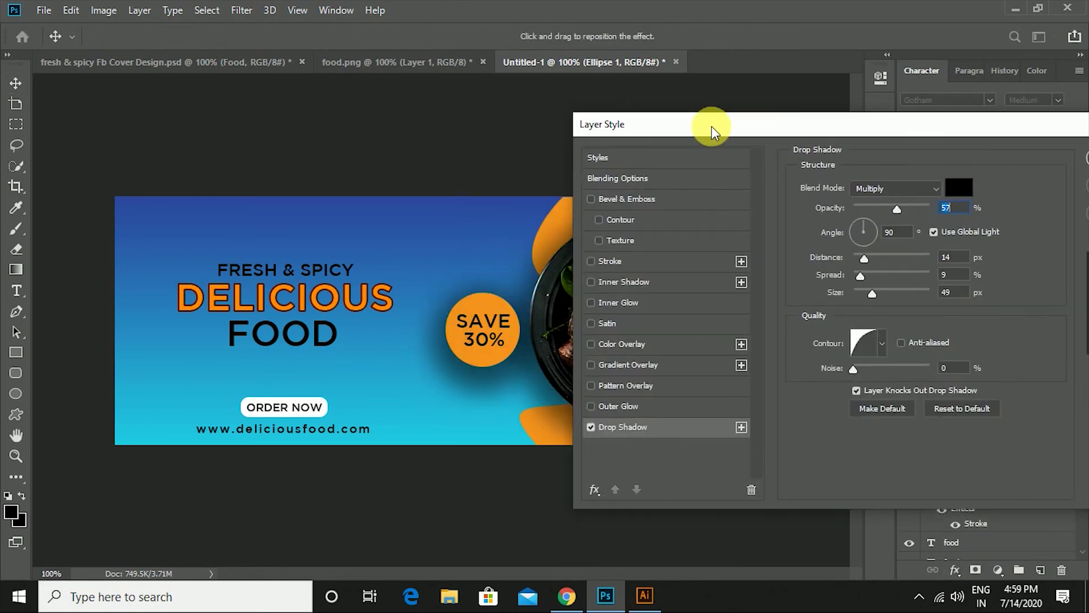
drag(939, 208, 931, 209)
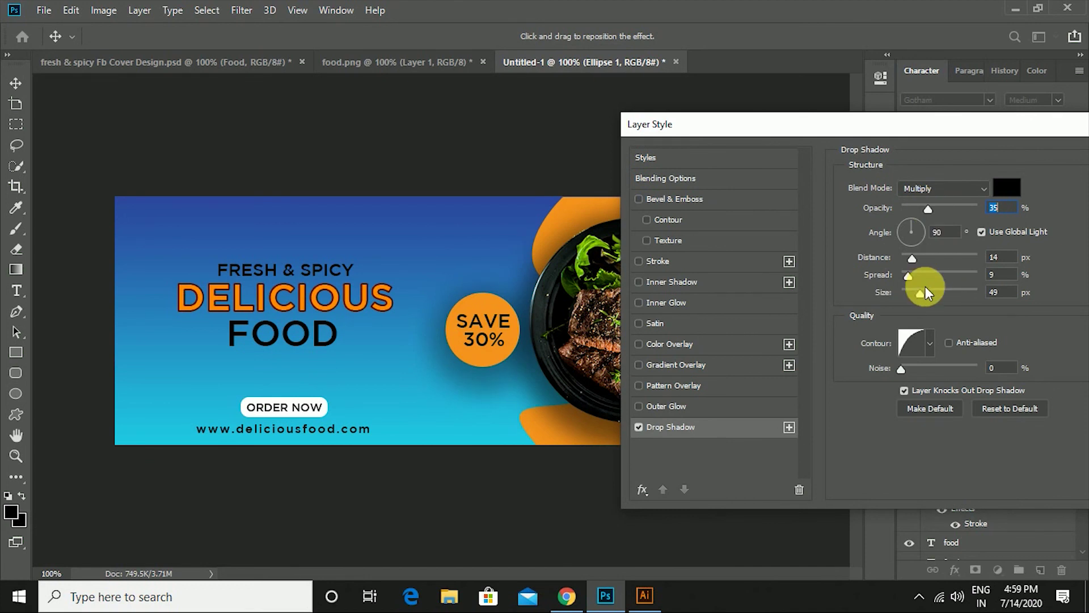
drag(914, 292, 890, 257)
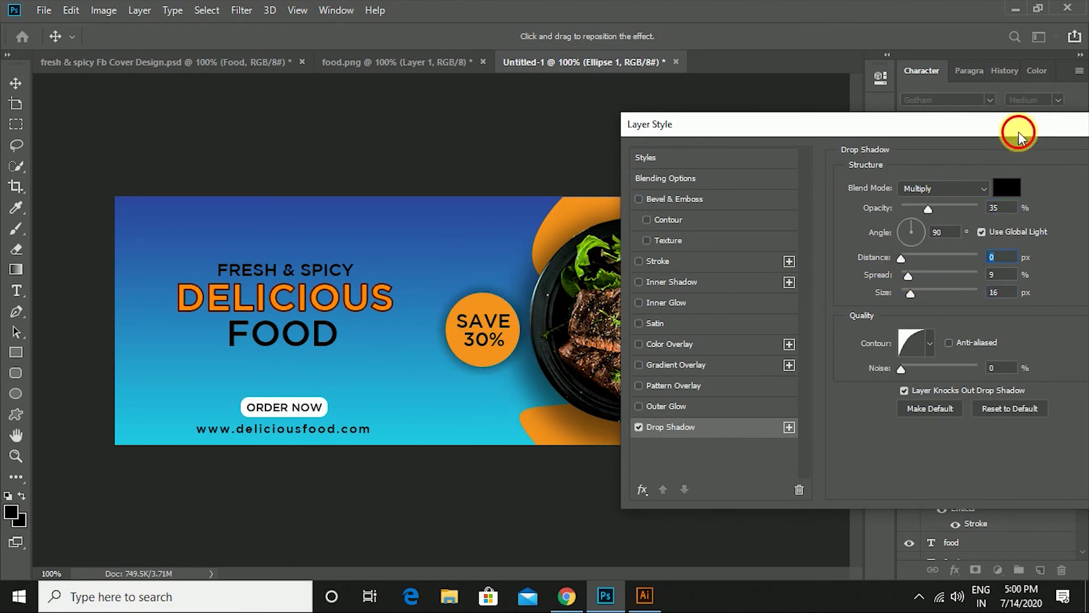
drag(1031, 131, 943, 142)
key(Return)
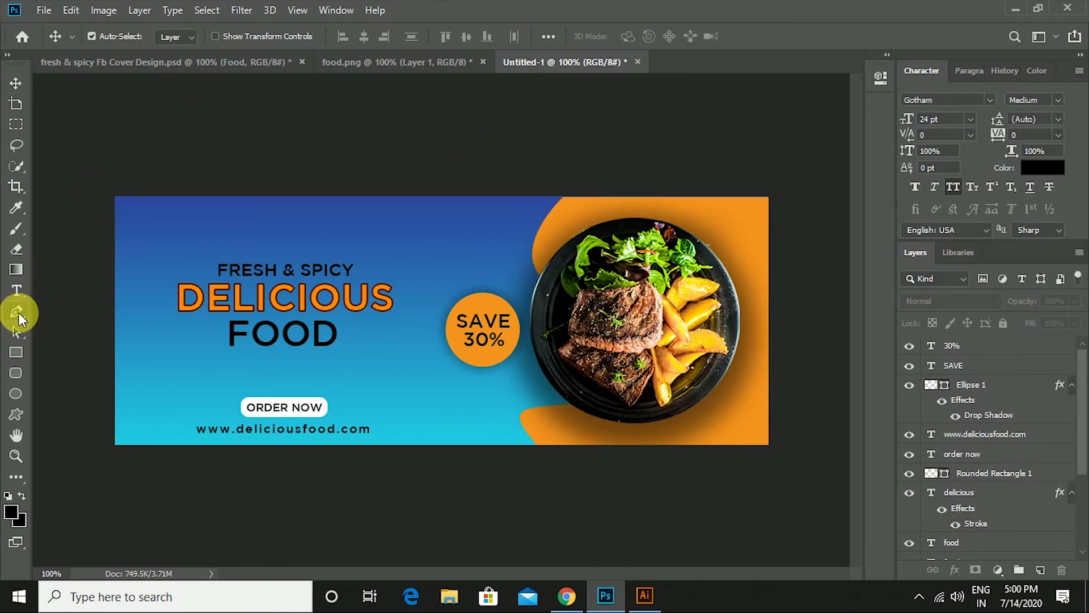
Set the Pen tool to Shape mode with no fill and a black outline.
click(16, 311)
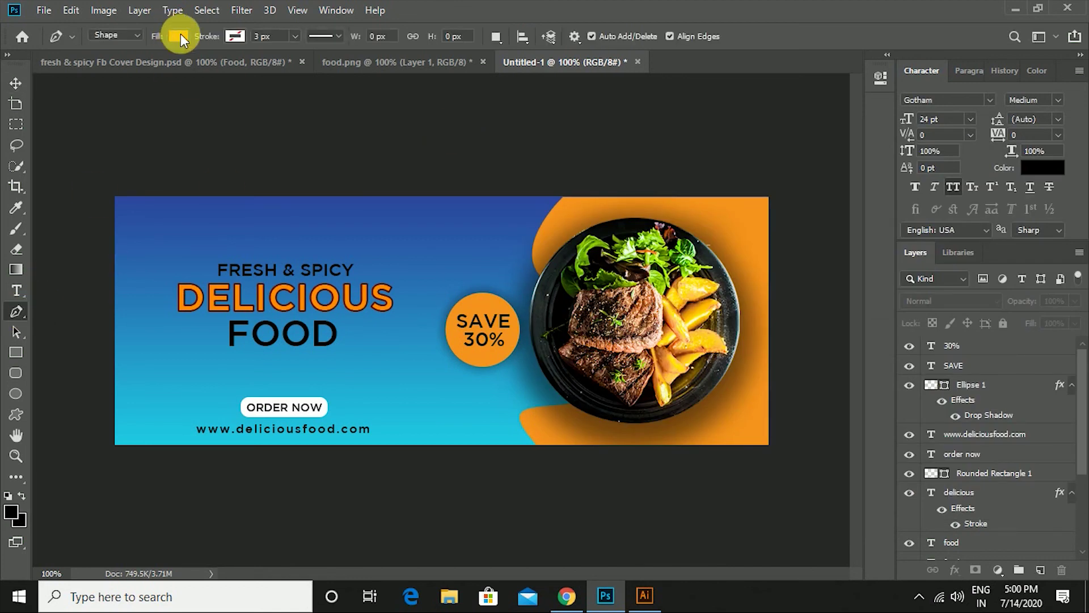
click(178, 35)
click(109, 67)
click(235, 37)
click(152, 120)
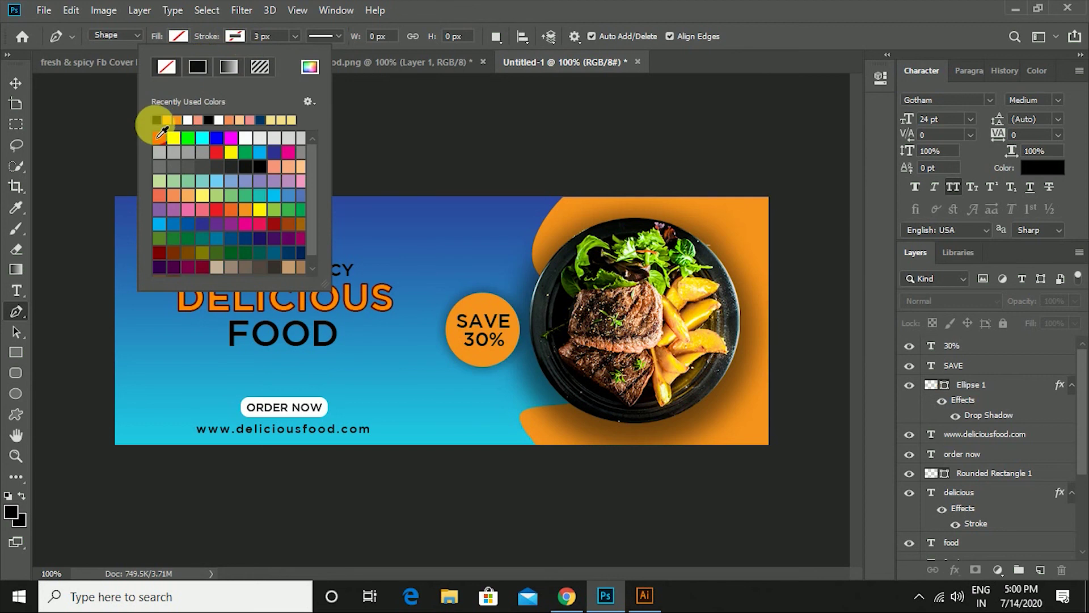
click(251, 43)
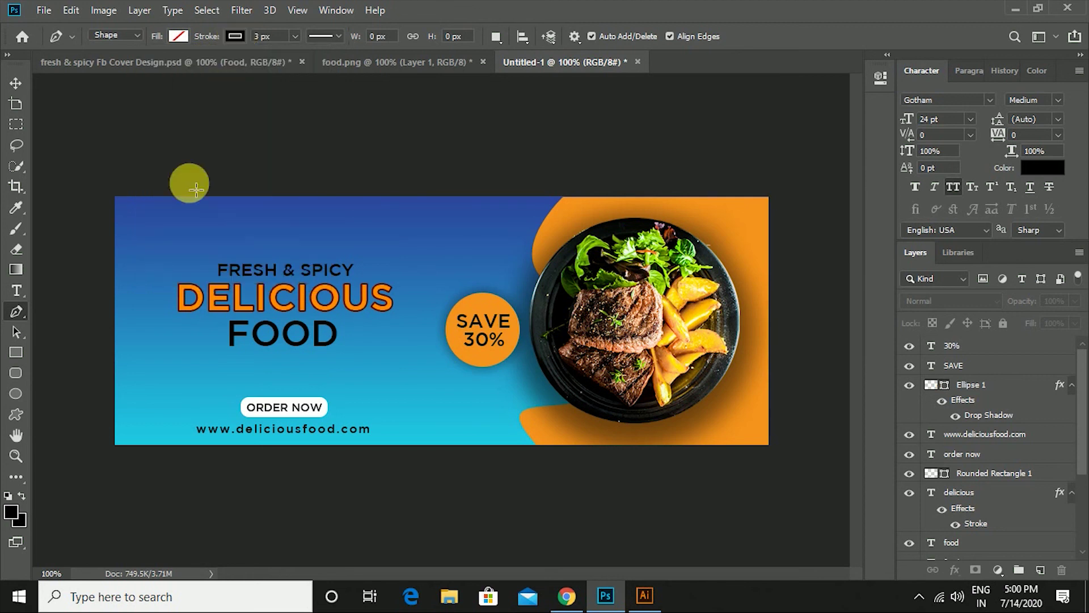
Draw a curved, closed leaf path near the top-left of the banner.
click(155, 259)
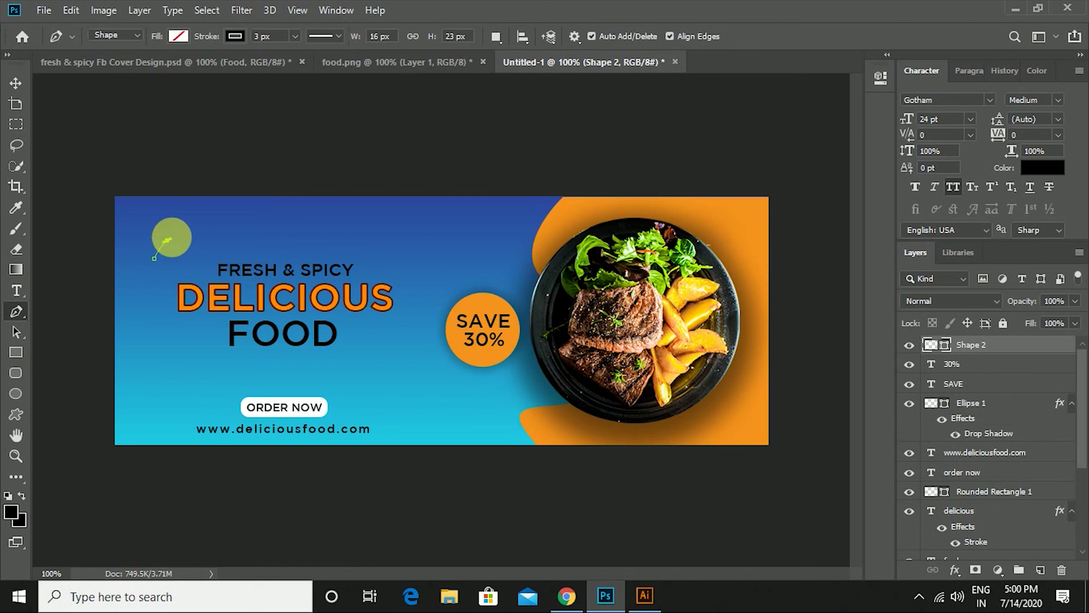
click(164, 246)
drag(175, 233, 192, 226)
click(156, 260)
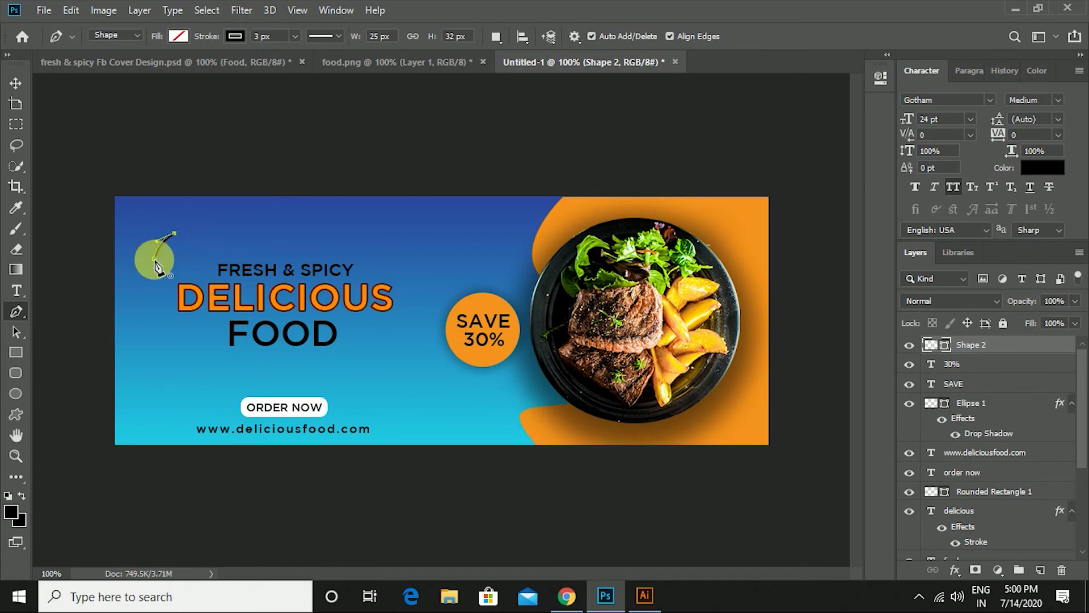
drag(134, 265, 131, 251)
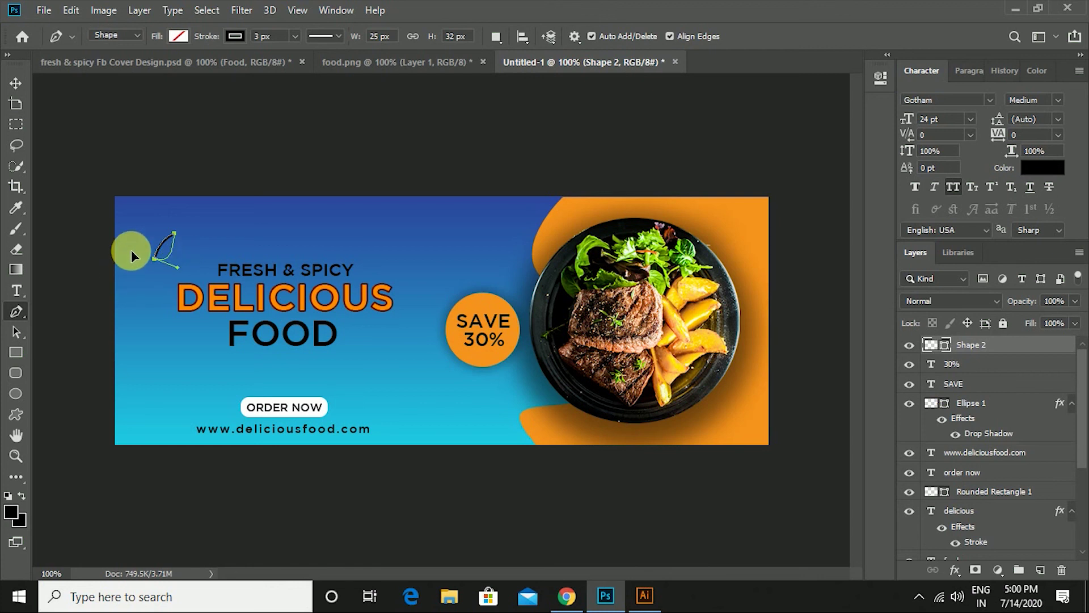
Remove the leaf's outline and fill it pale yellow.
click(235, 37)
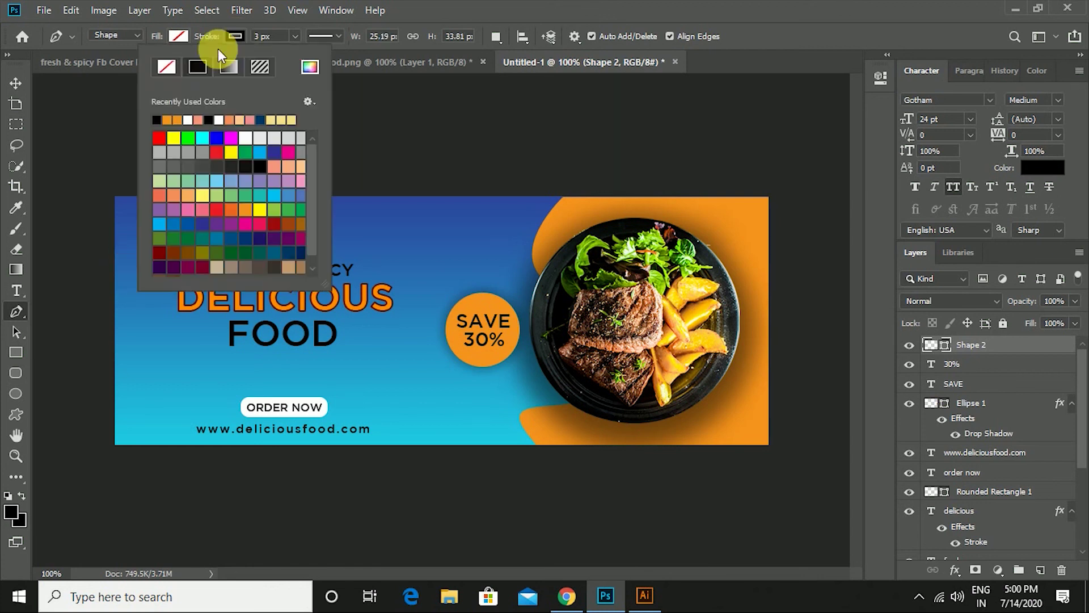
click(166, 67)
click(178, 36)
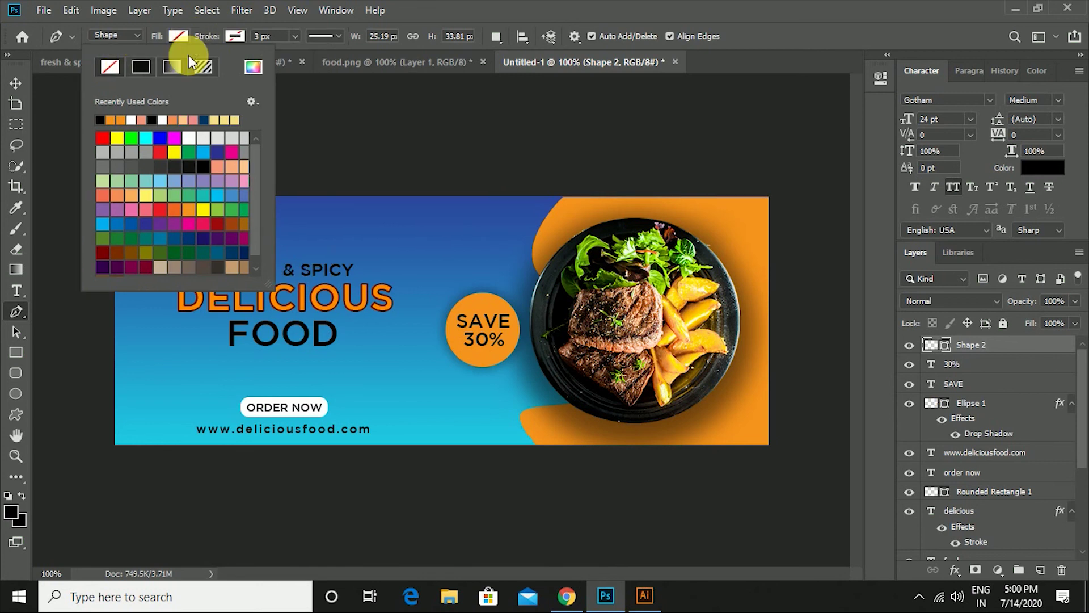
click(131, 120)
click(16, 83)
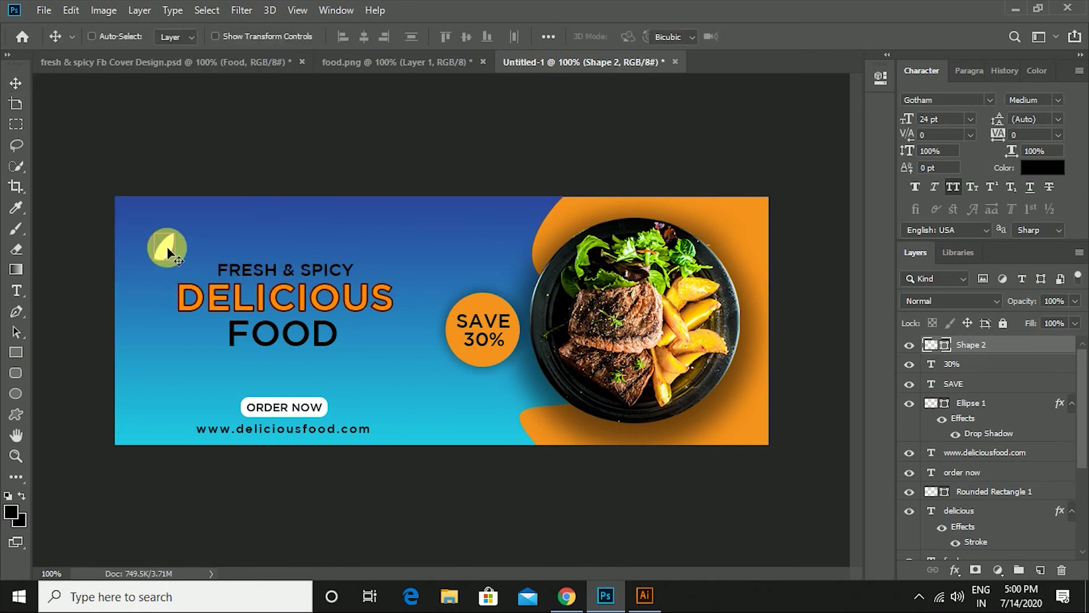
Rotate the leaf about 47 degrees and place it next to FRESH & SPICY.
key(ctrl+t)
drag(188, 276, 251, 244)
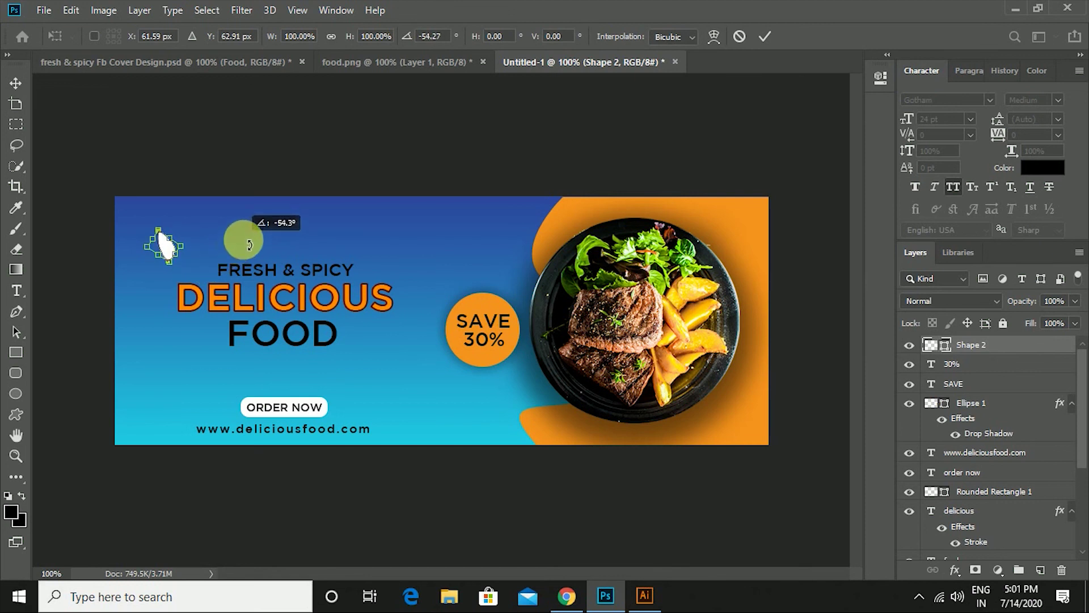
click(764, 37)
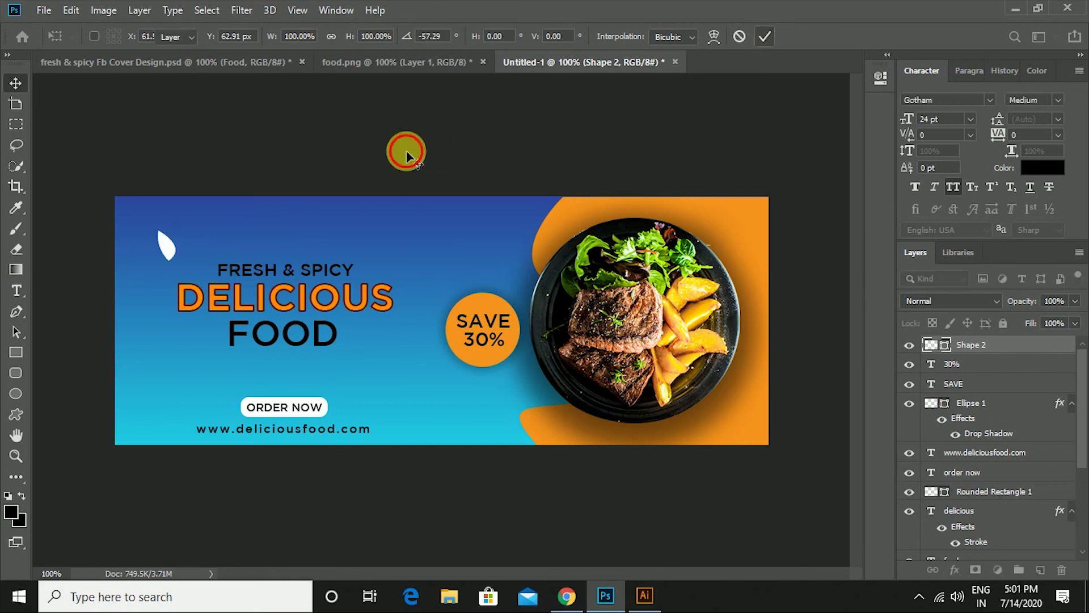
mouse_move(173, 250)
mouse_down()
mouse_move(211, 258)
mouse_move(188, 254)
mouse_up()
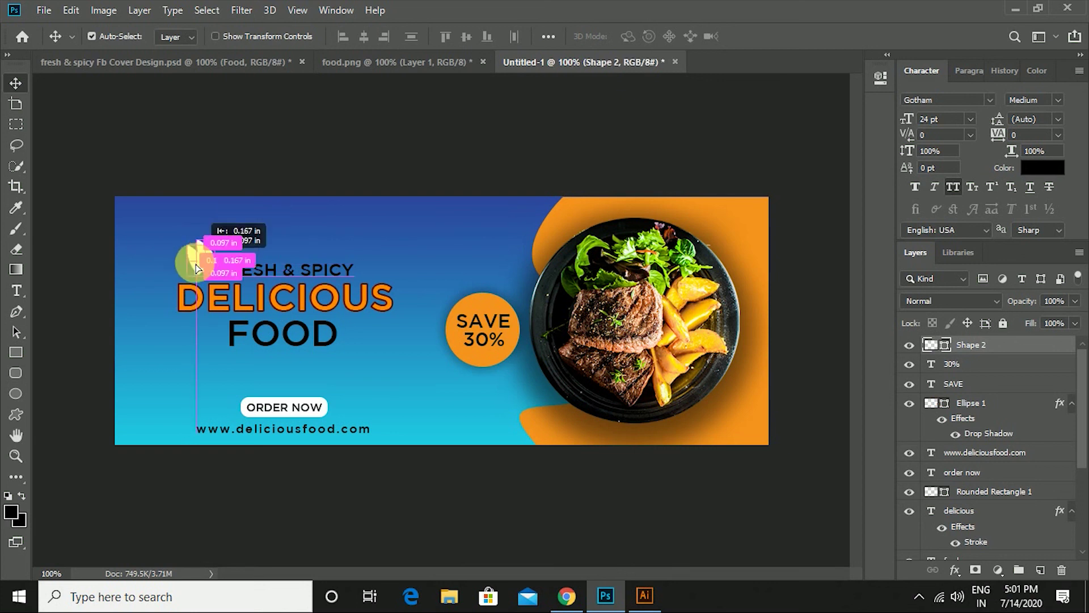
Duplicate the leaf, rotate the copy 90° counter-clockwise, and nudge it into the cluster.
alt+click(188, 253)
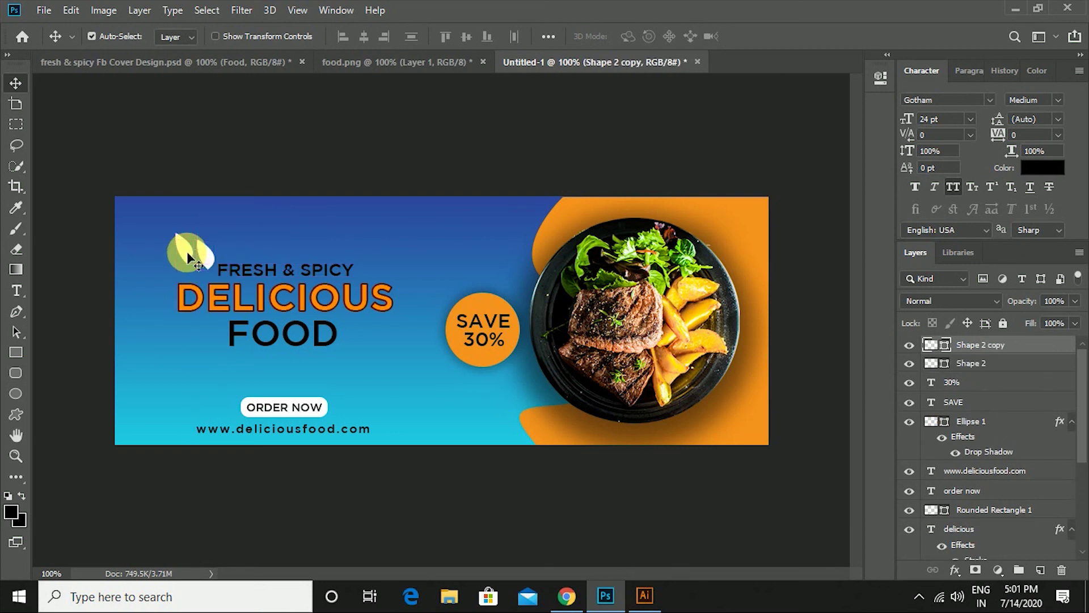
drag(188, 253, 181, 275)
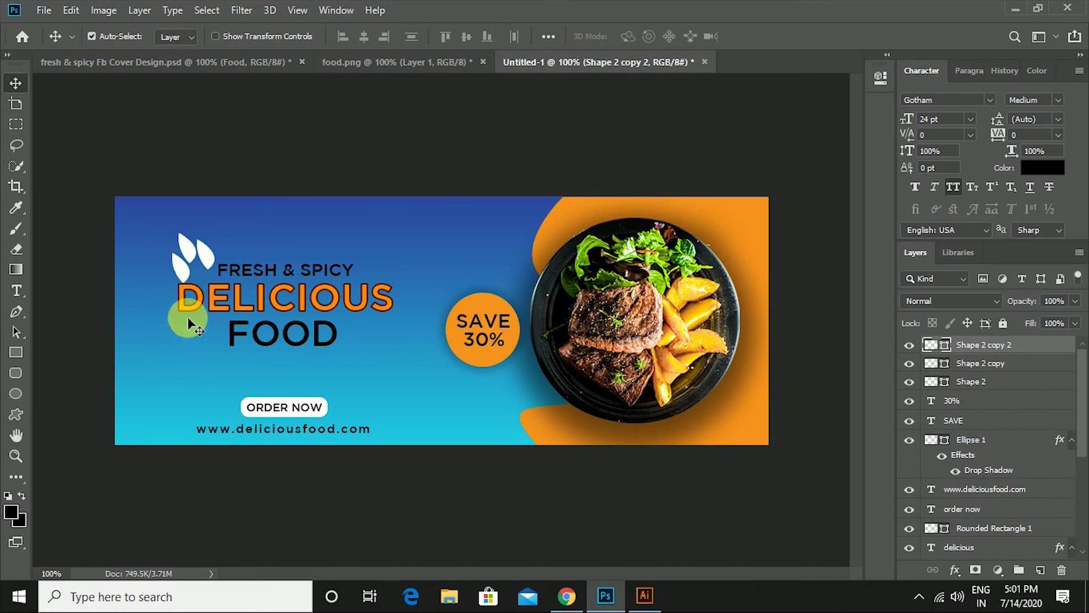
key(ctrl+t)
right_click(181, 271)
click(252, 446)
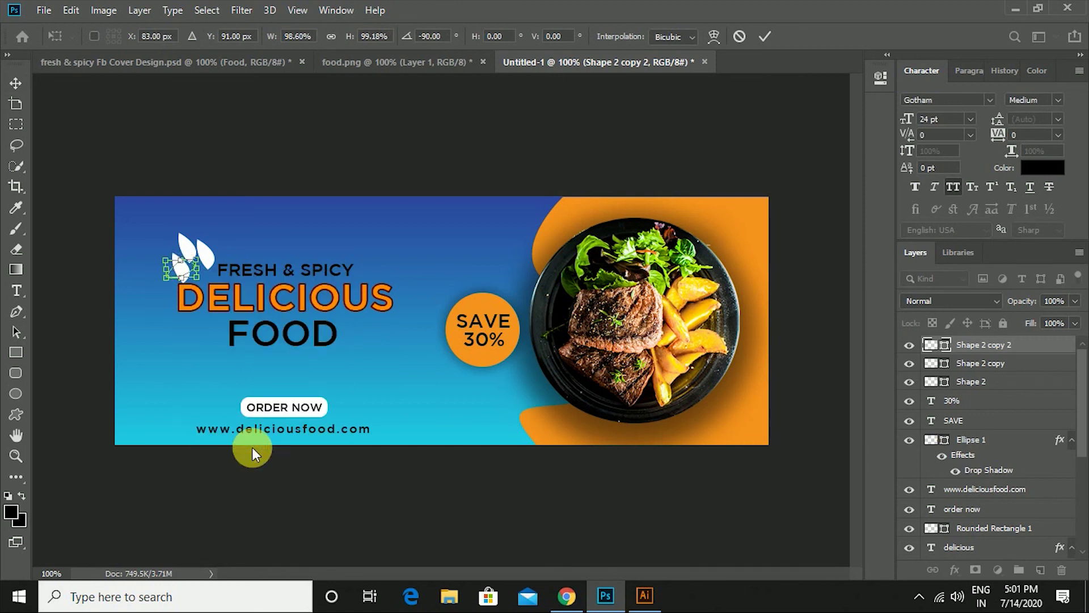
click(299, 163)
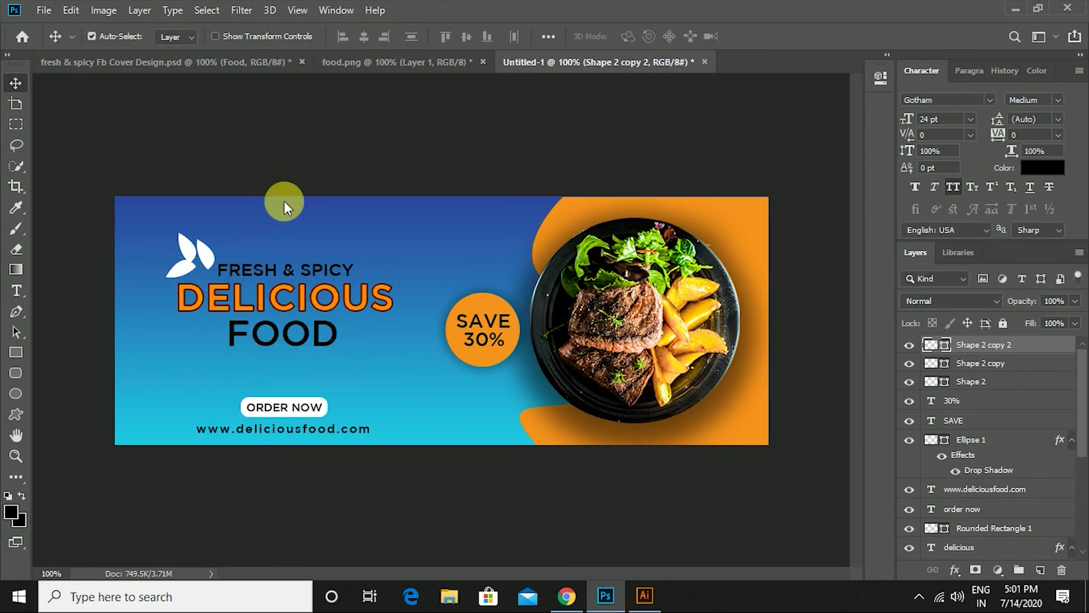
drag(179, 277, 175, 274)
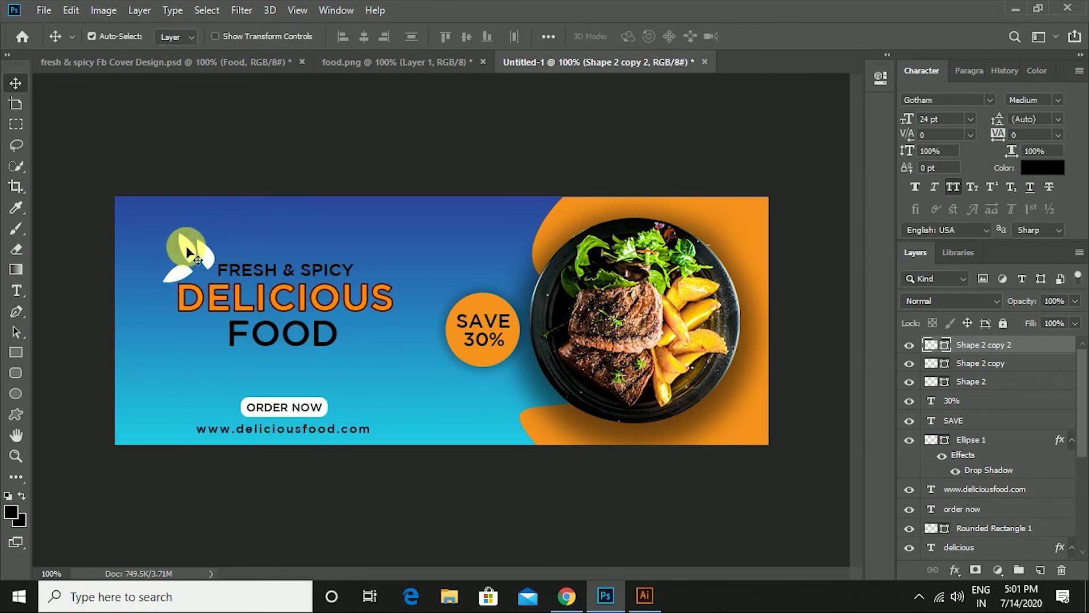
Move the upper-left leaf up slightly to tighten the cluster.
click(182, 252)
click(227, 343)
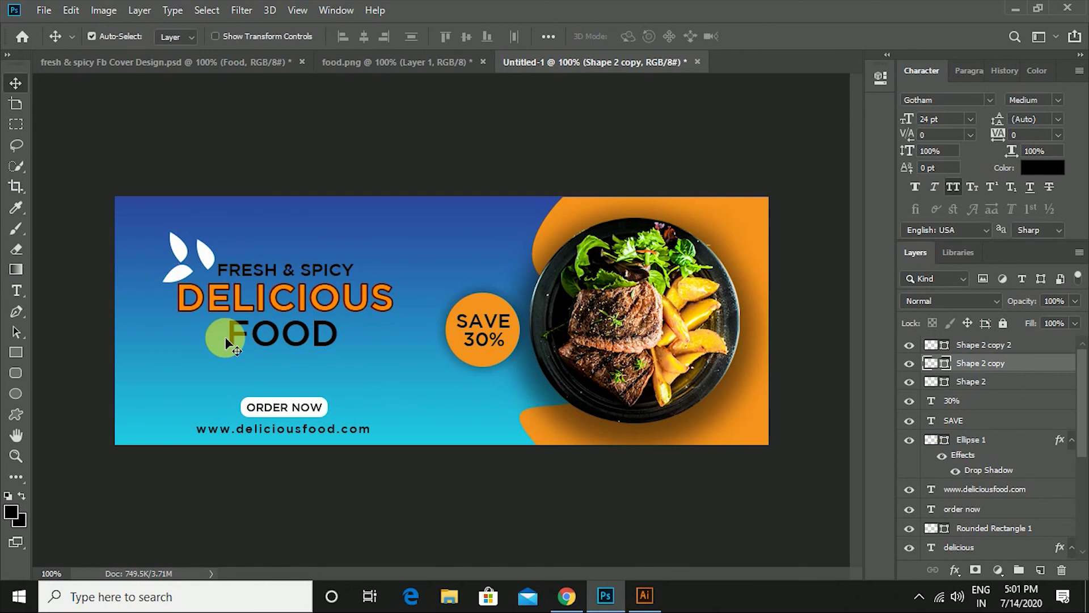
drag(184, 256, 185, 248)
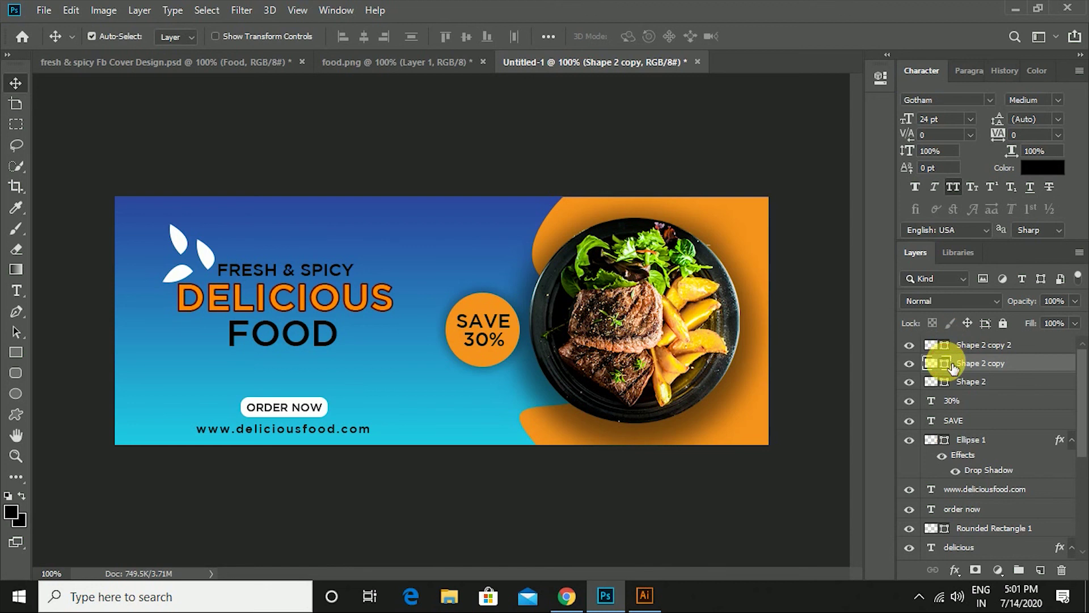
Fill the upper-left leaf with orange sampled from the SAVE 30% circle.
key(i)
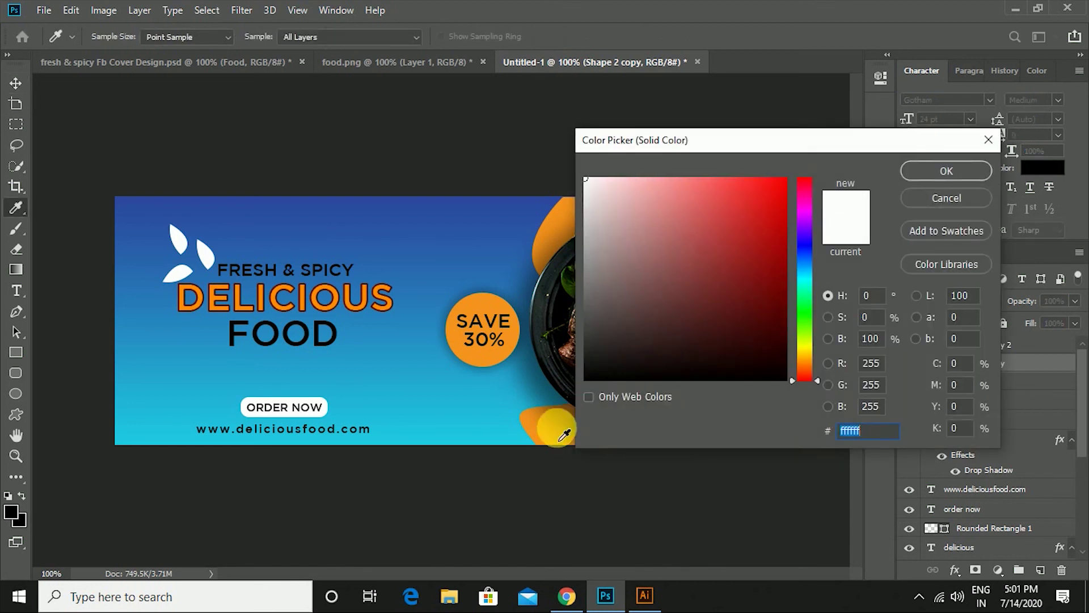
click(546, 432)
click(501, 344)
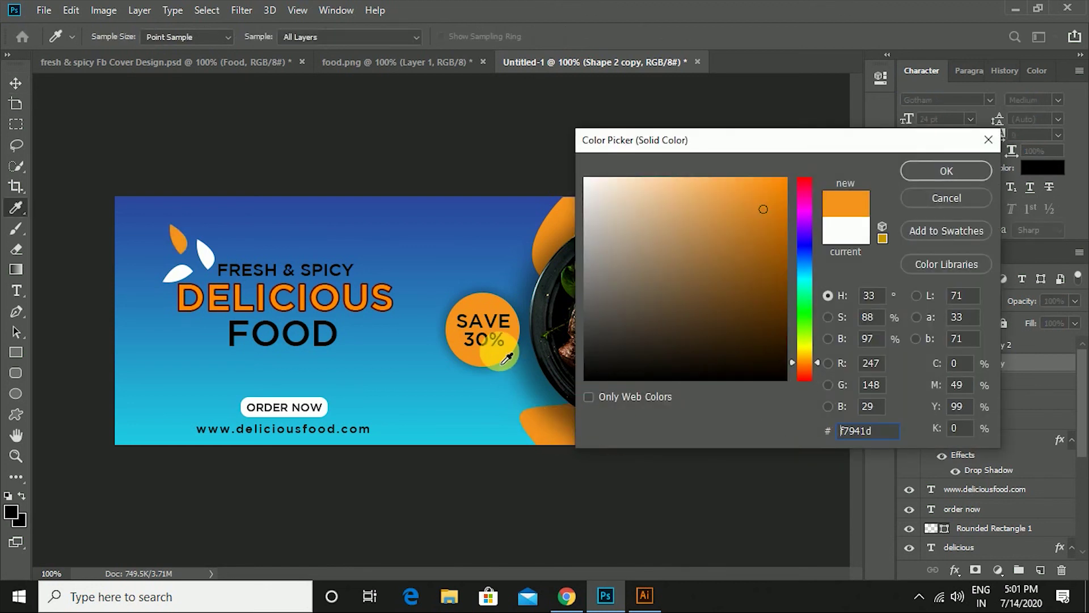
click(911, 173)
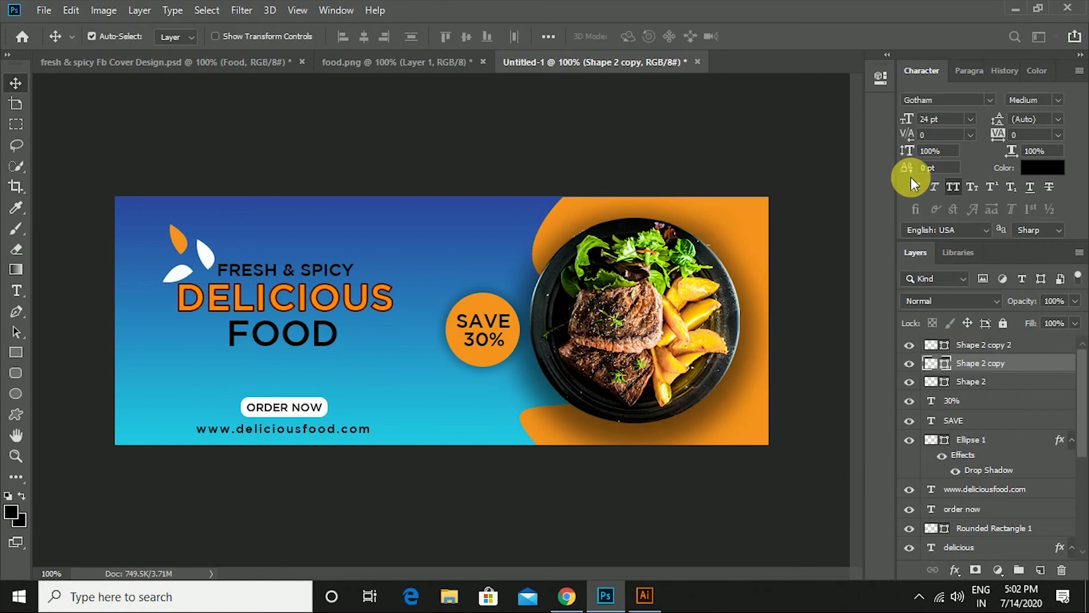
click(605, 138)
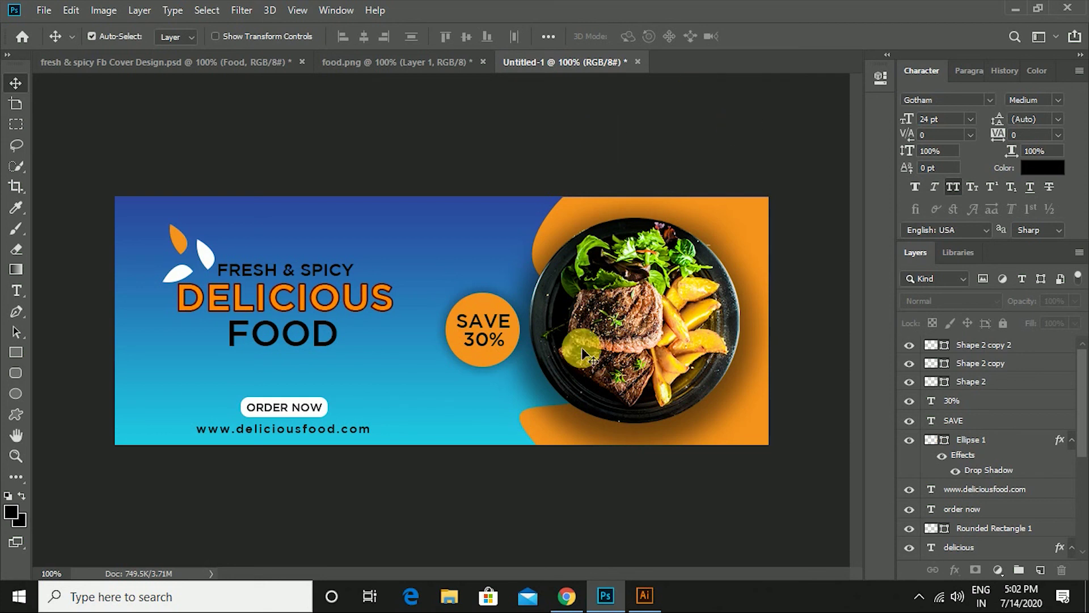
Convert the three leaf Shape layers into a single smart object.
ctrl+click(994, 382)
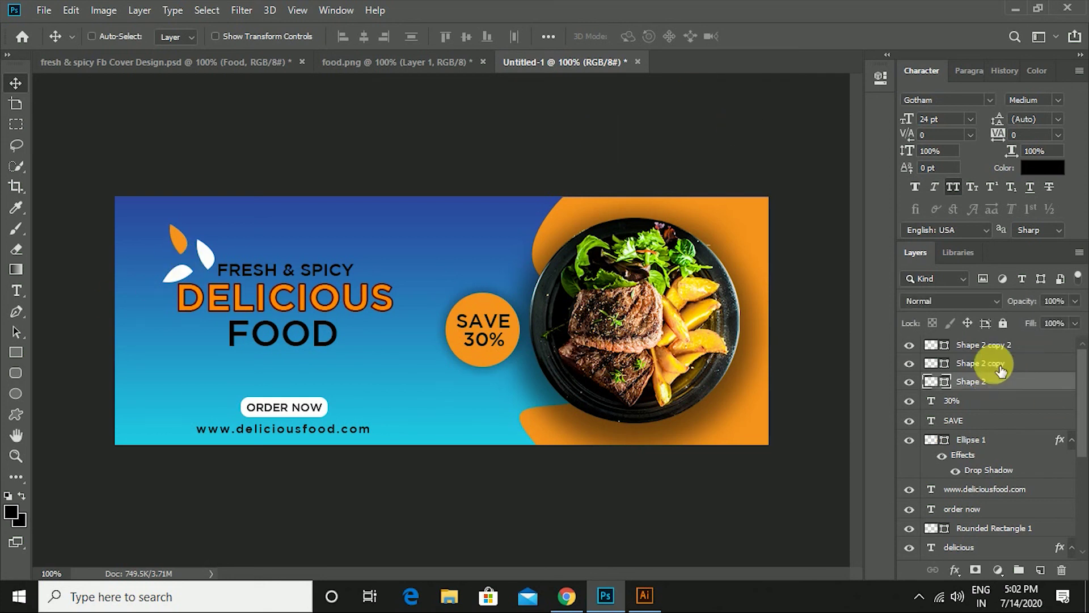
ctrl+click(995, 363)
ctrl+click(1001, 352)
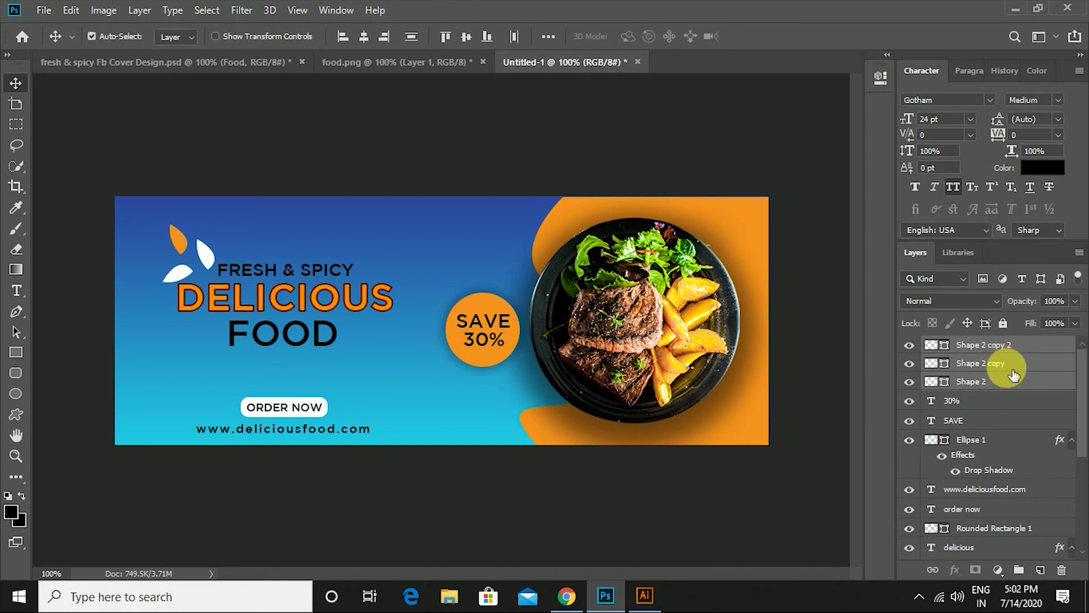
right_click(1013, 374)
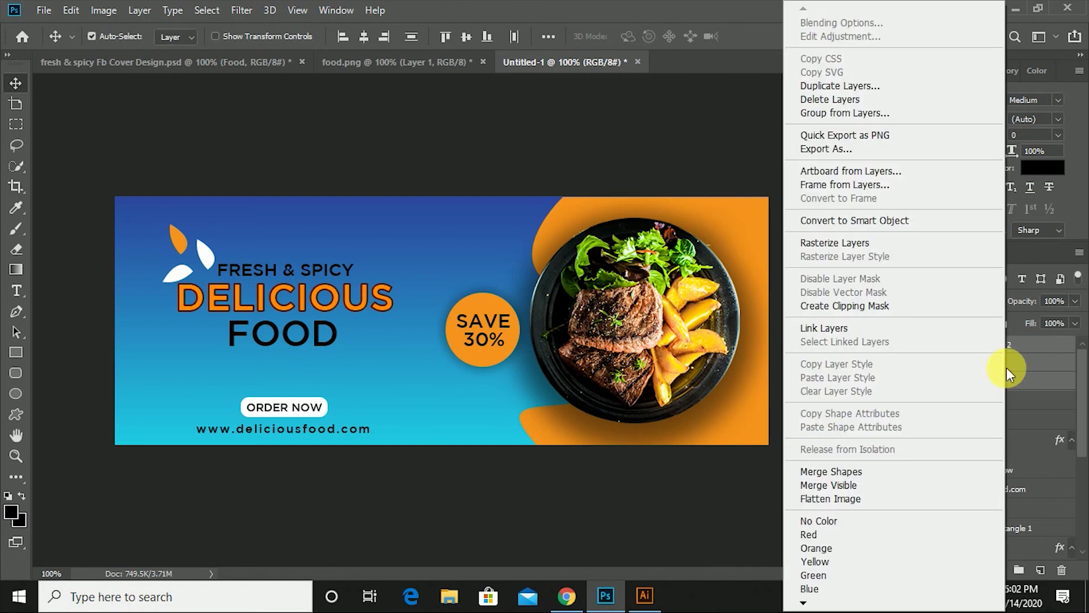
click(843, 221)
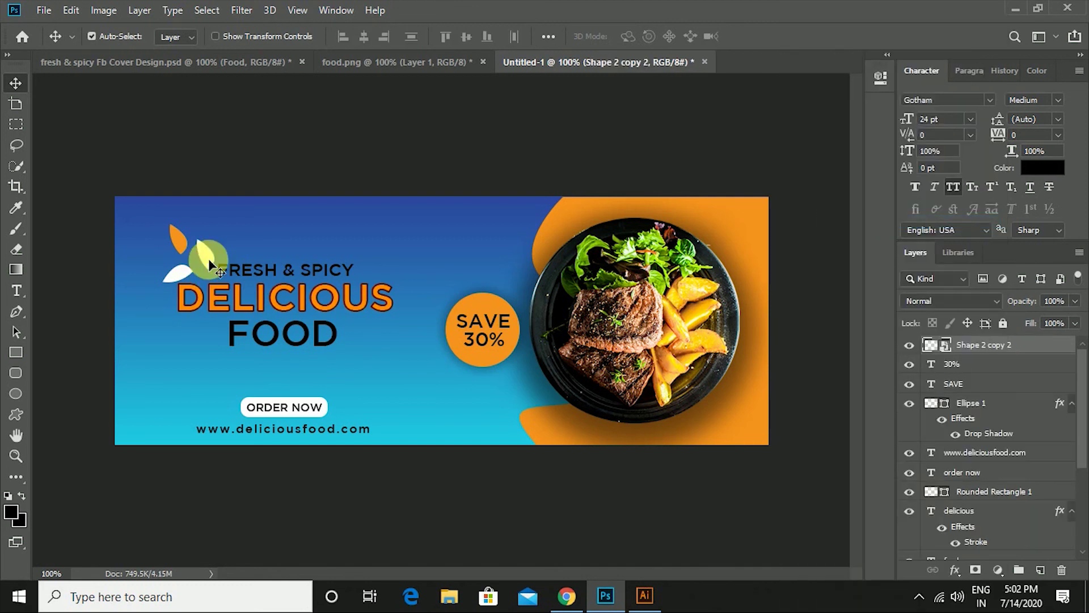
Duplicate the leaf cluster beside FOOD, flip the copy horizontally and rotate it.
drag(207, 264, 396, 357)
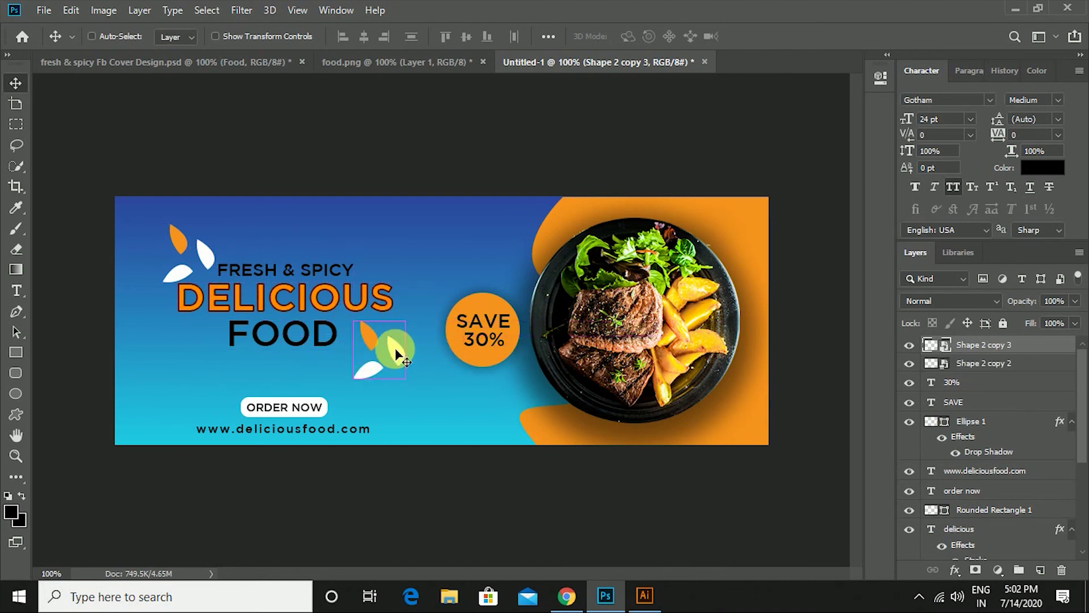
key(ctrl+t)
right_click(394, 355)
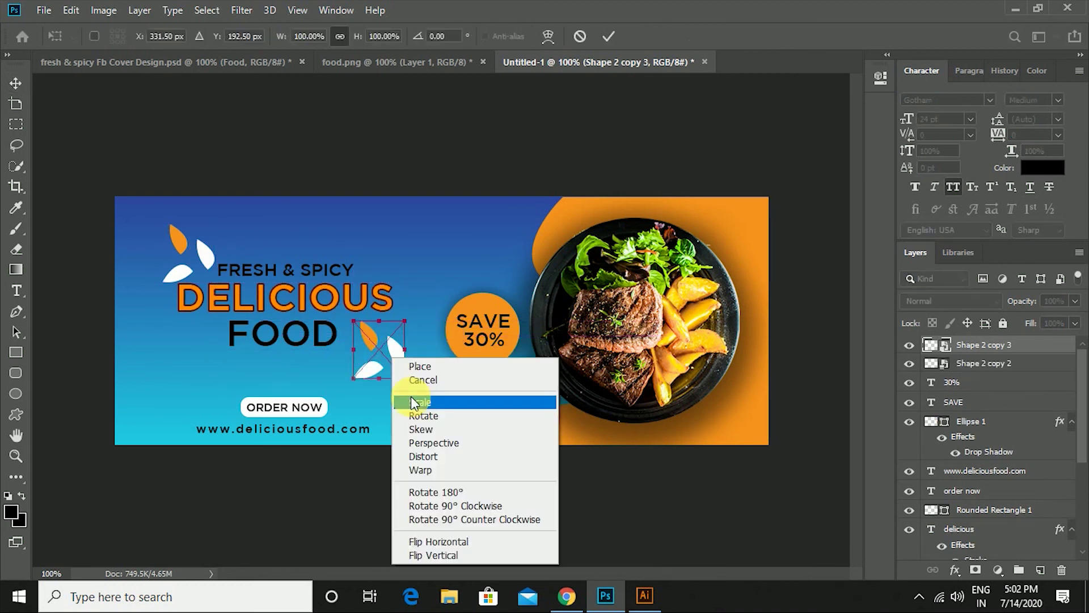
click(455, 556)
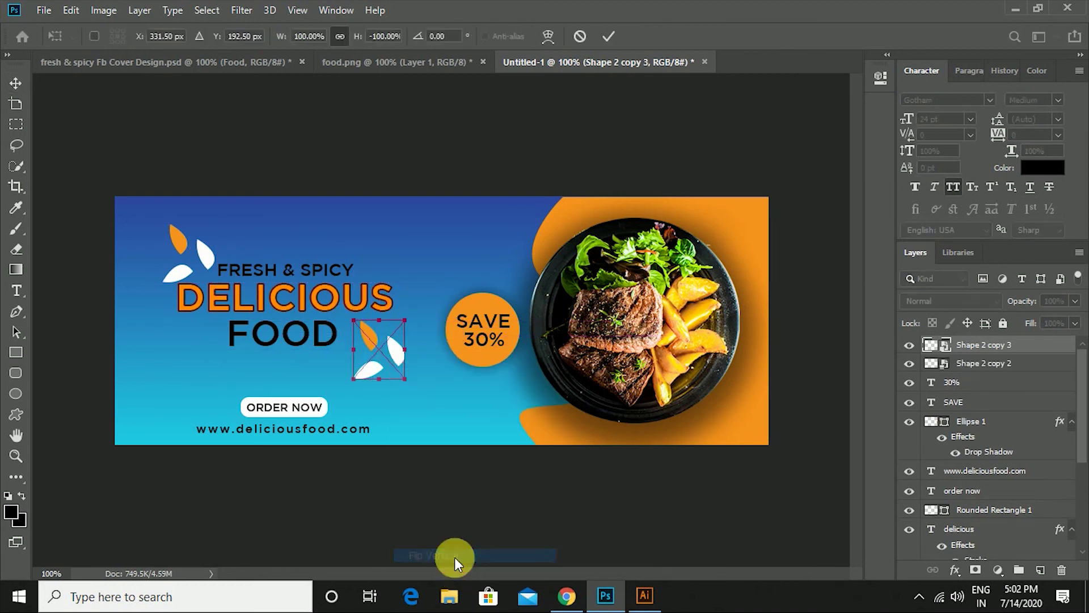
key(ctrl+z)
right_click(390, 357)
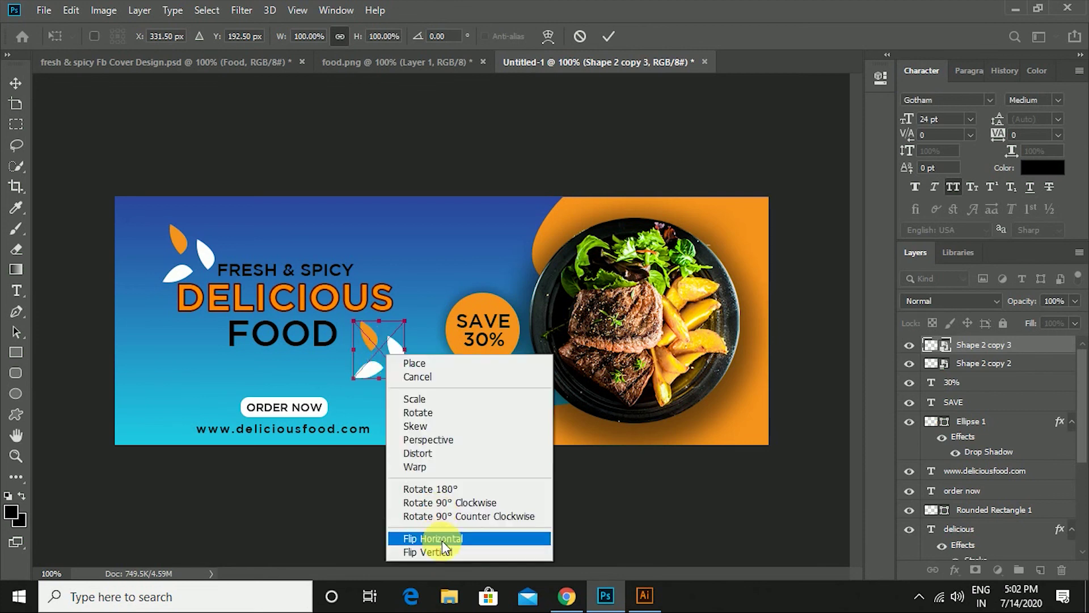
click(443, 539)
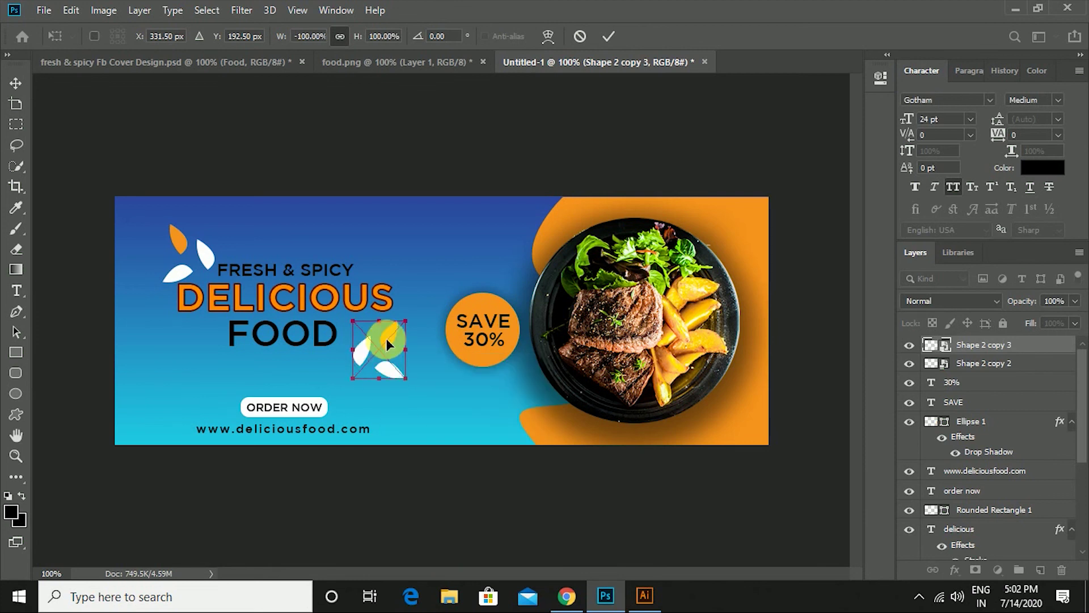
mouse_move(399, 335)
mouse_down()
mouse_move(467, 362)
mouse_move(465, 346)
mouse_move(404, 359)
mouse_up()
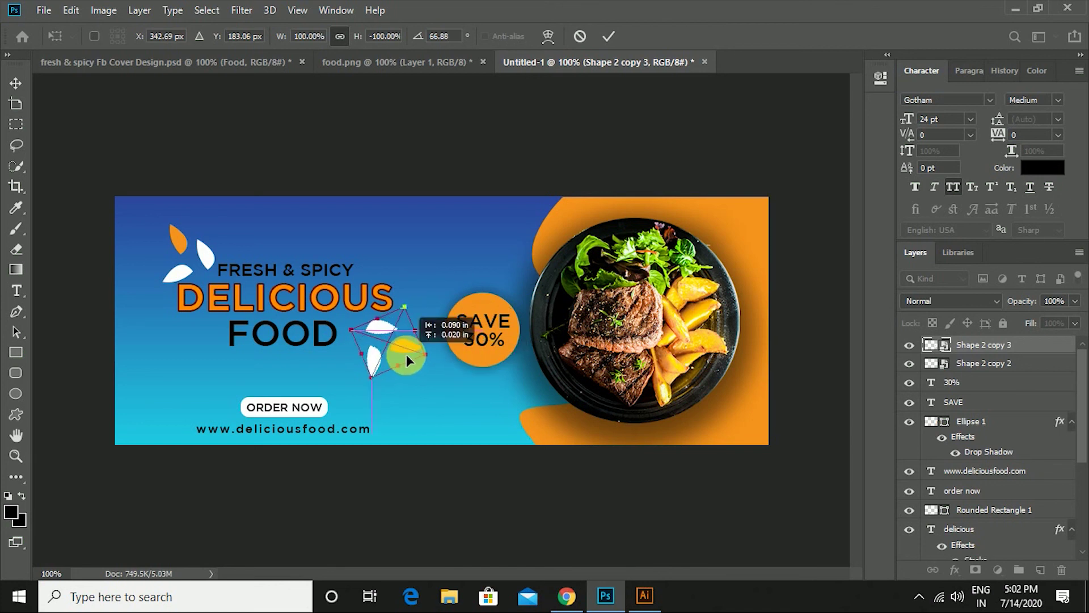
click(608, 36)
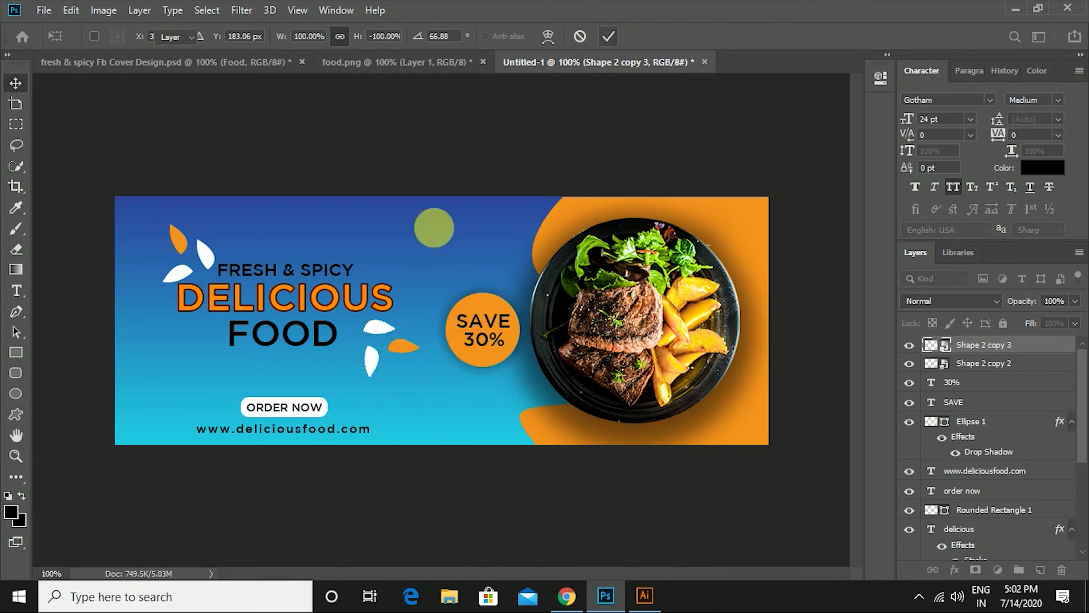
Nudge the cluster copy left and up, rotate it slightly further, and apply.
drag(402, 347, 391, 351)
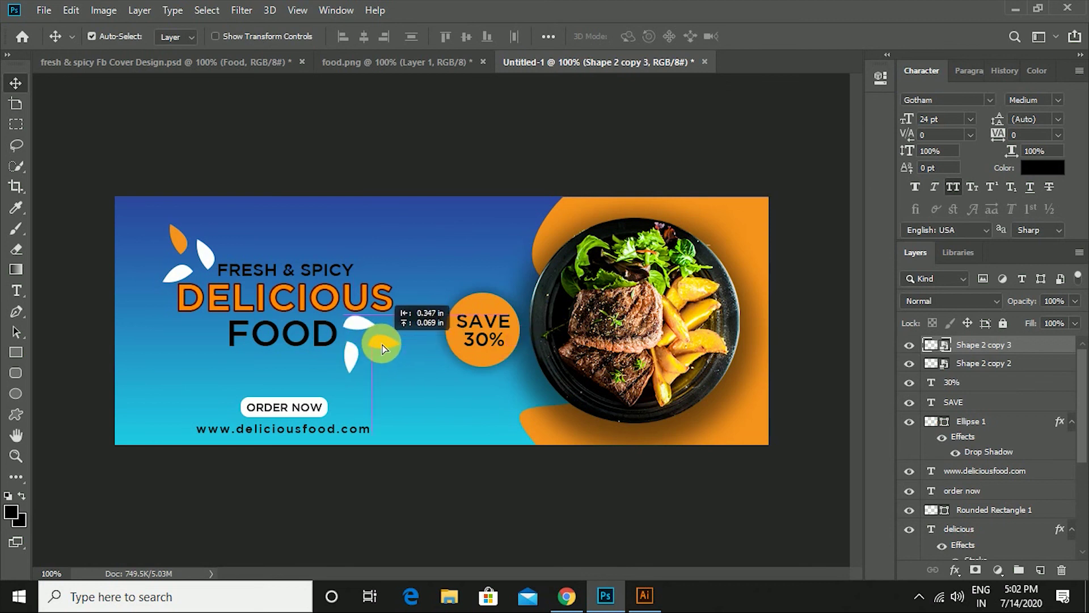
drag(392, 351, 384, 346)
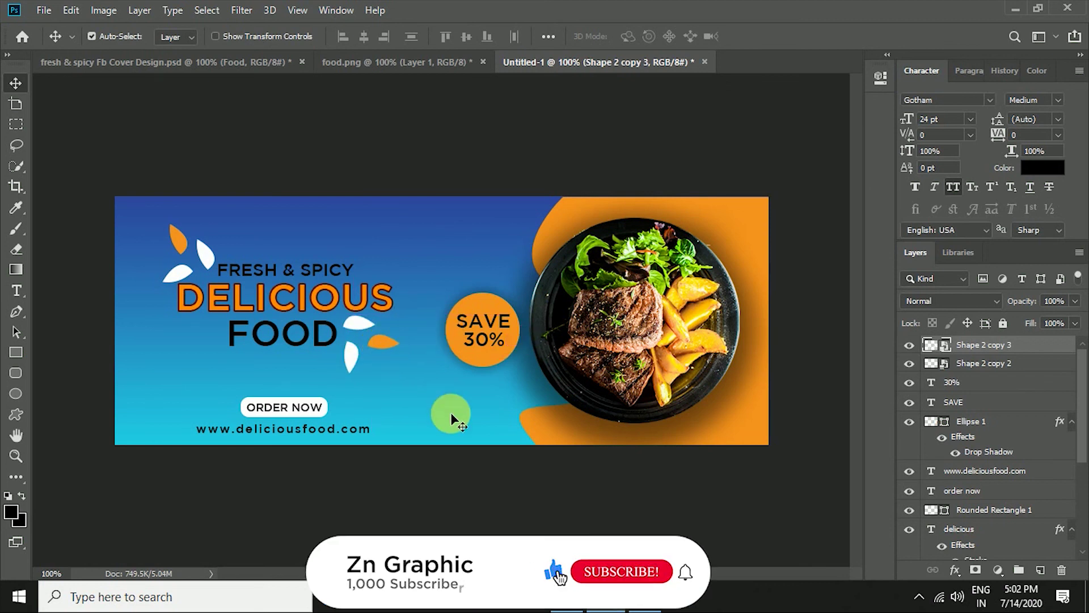
key(ctrl+t)
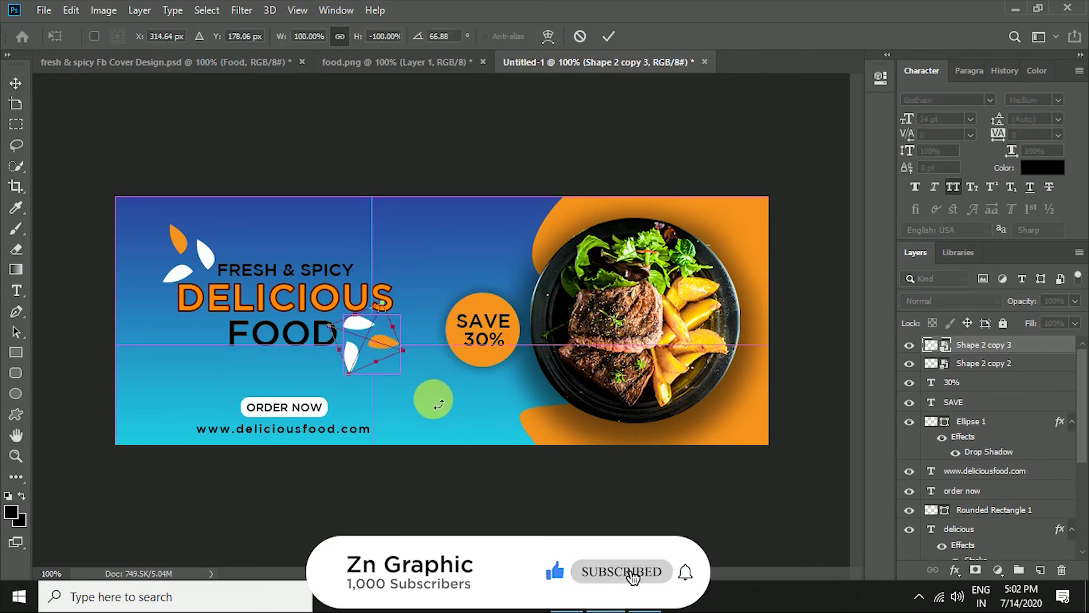
drag(331, 325, 337, 313)
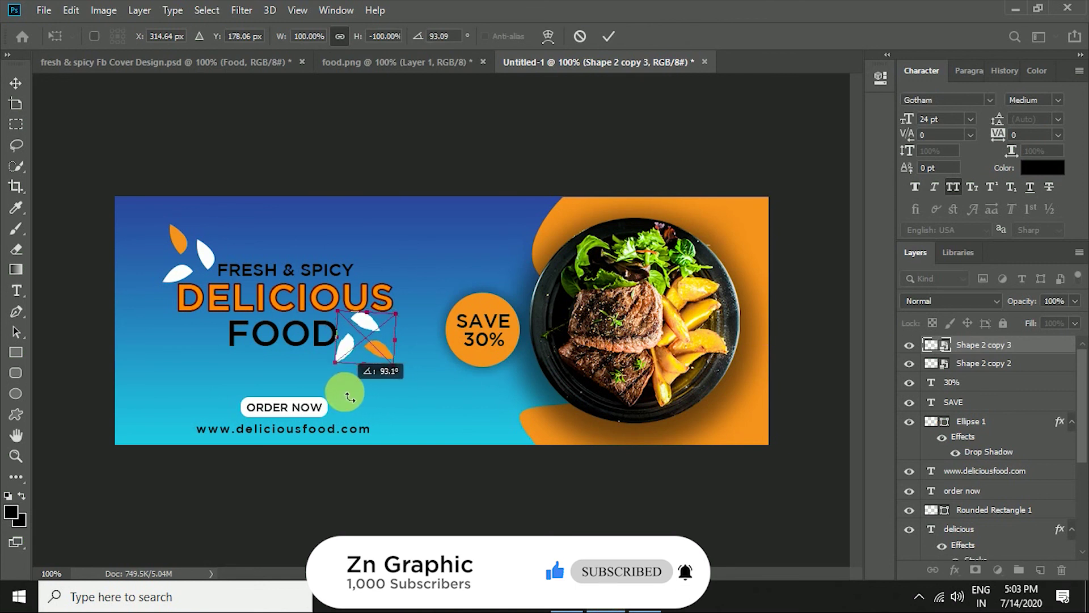
drag(381, 355, 385, 360)
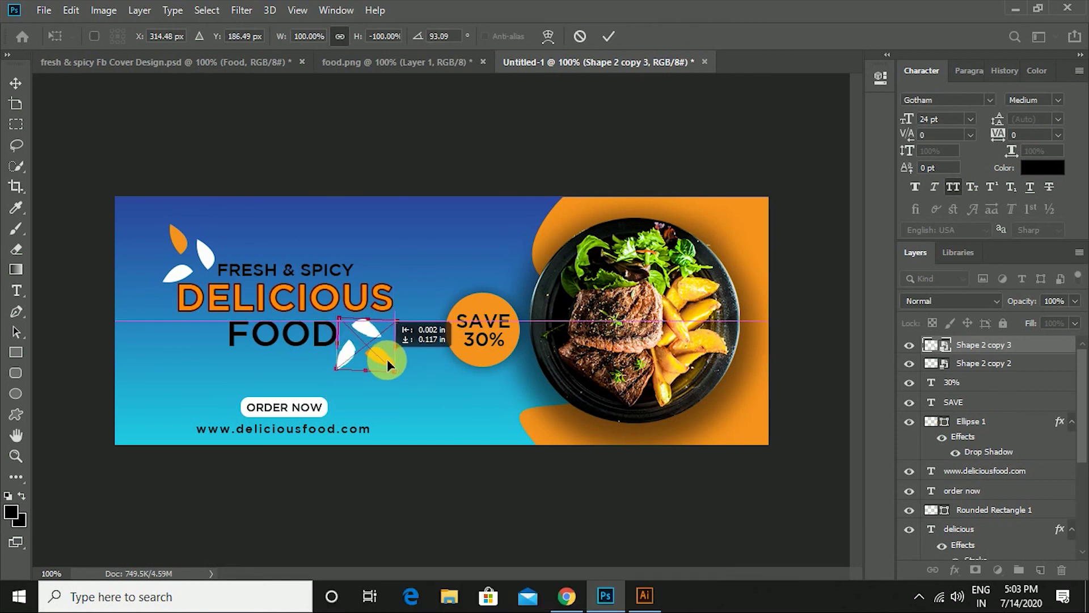
key(Return)
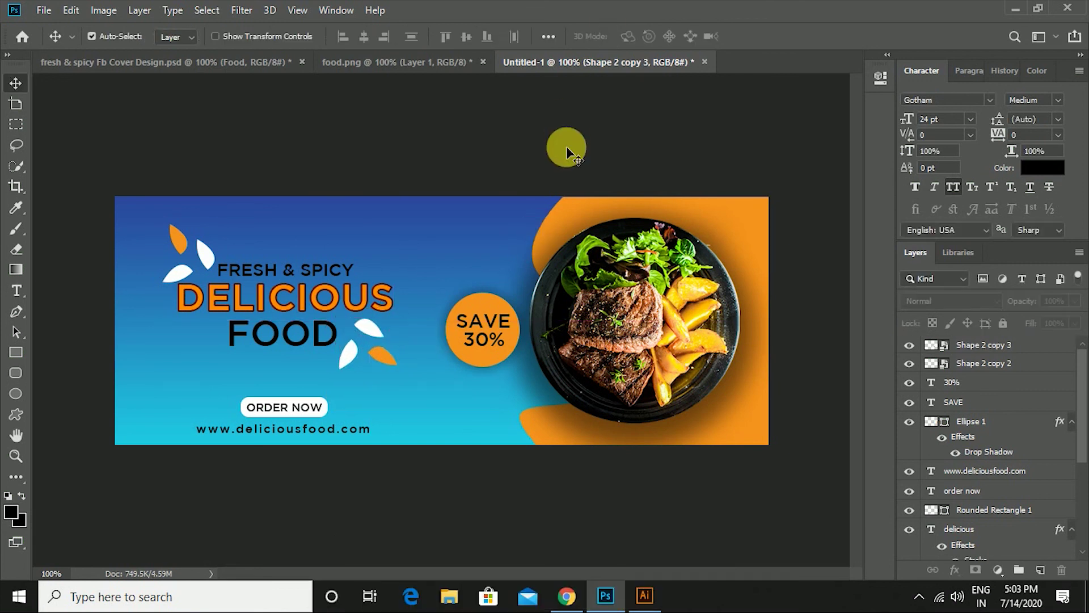